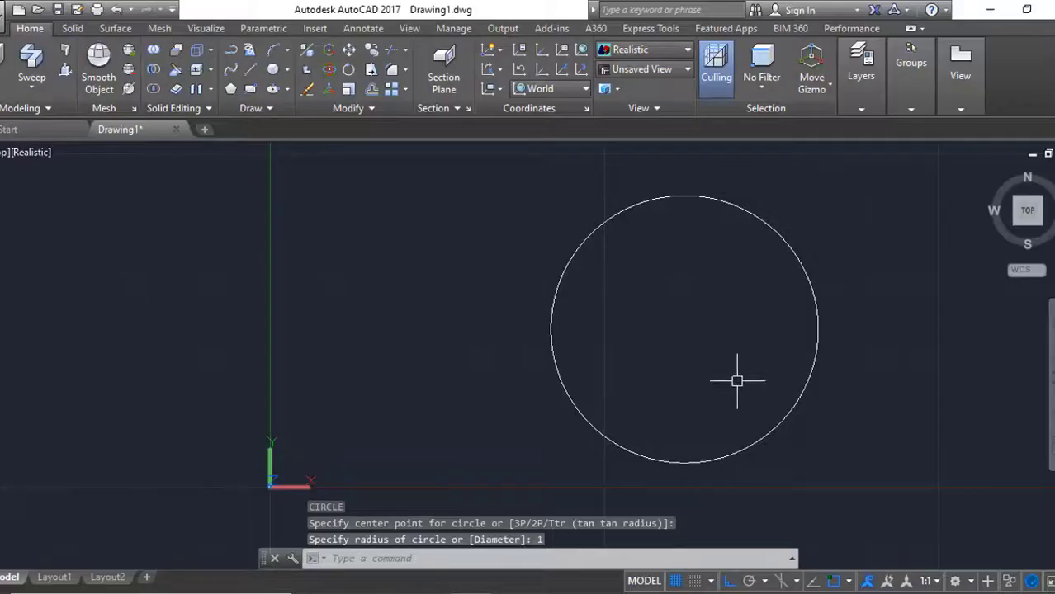
Copy the radius-1 circle 0.5 units above the original
click(736, 462)
key(Return)
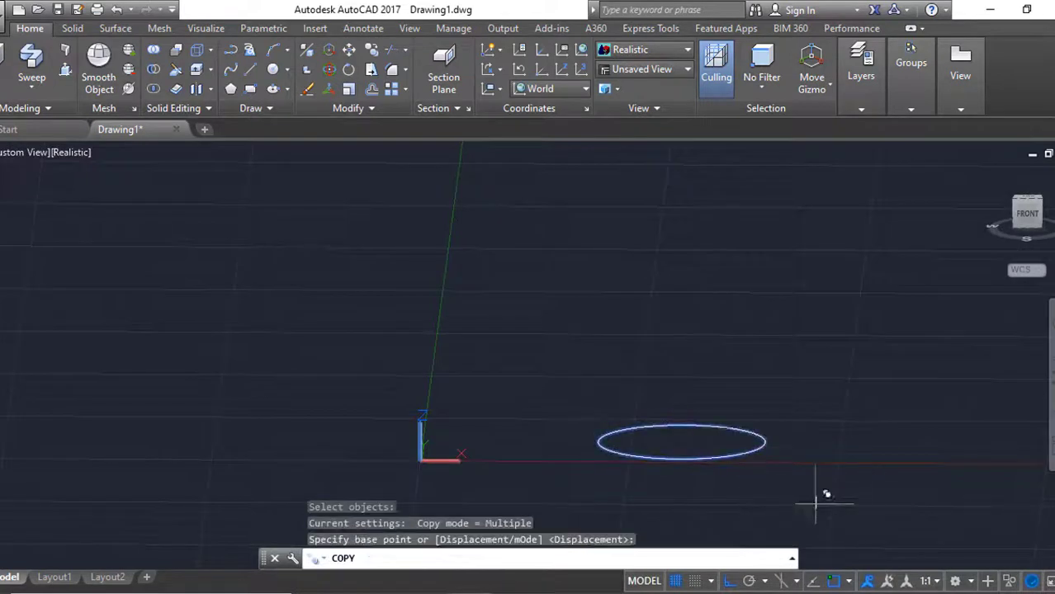
click(815, 454)
key(Escape)
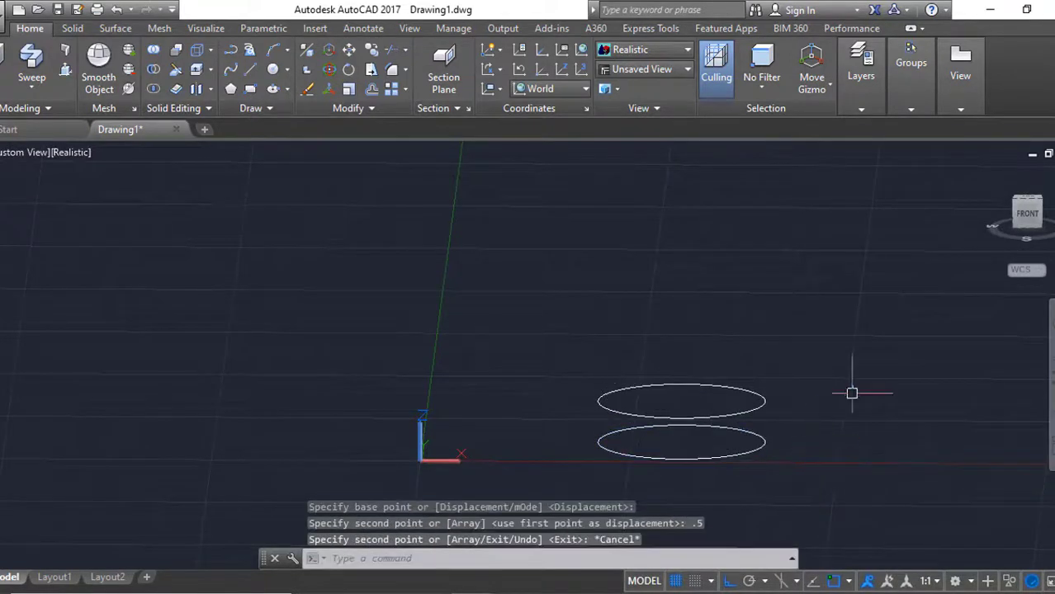
Set the UCS to Front and view the two circles from the front
click(549, 89)
click(561, 205)
click(1034, 218)
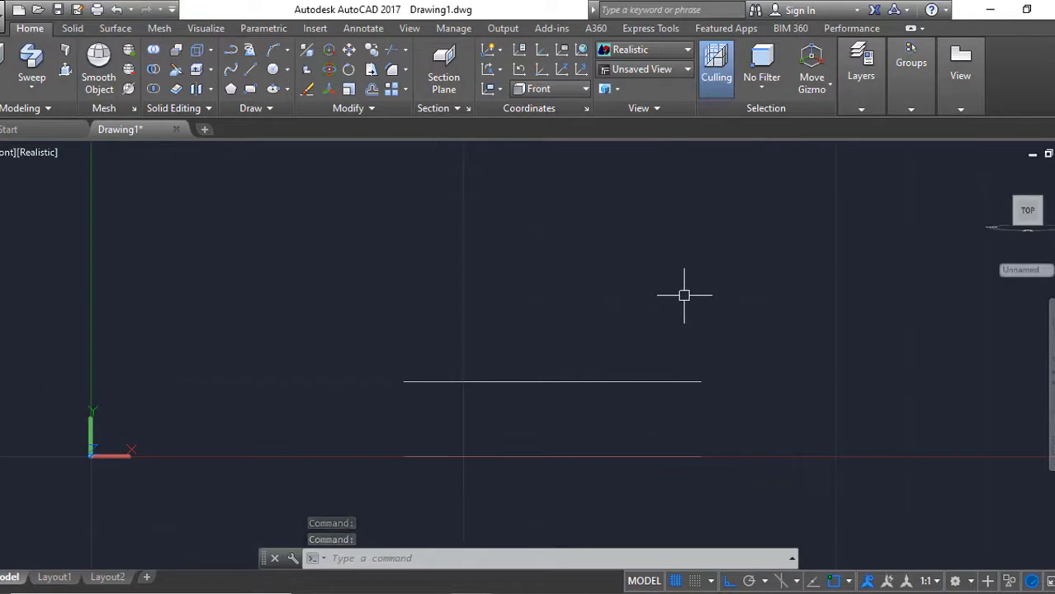
Draw a 1.5-unit vertical line up from the base on the red axis
text(c)
key(Escape)
text(l)
key(Return)
click(552, 455)
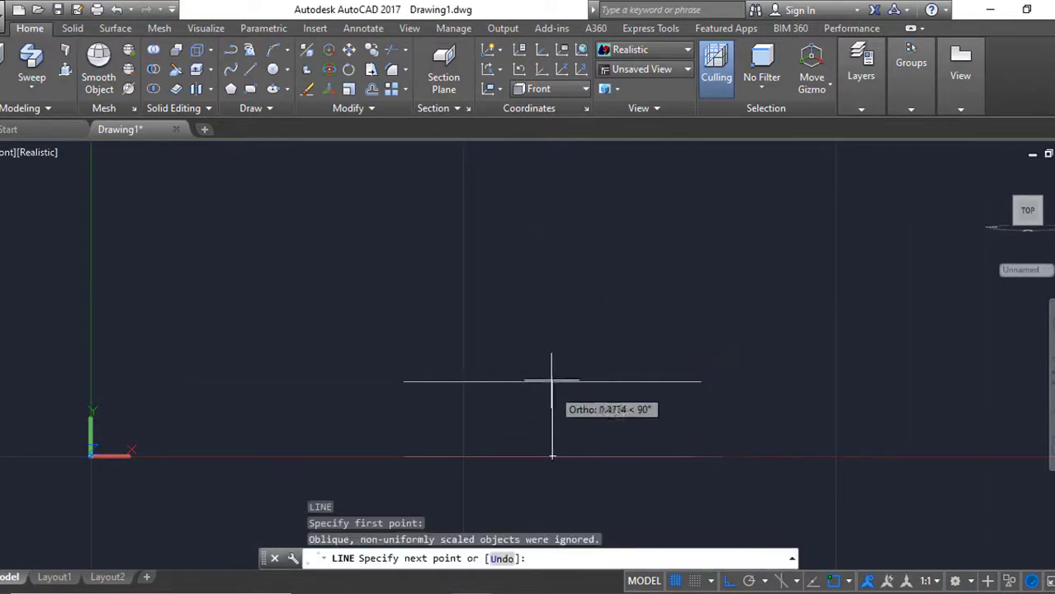
key(Escape)
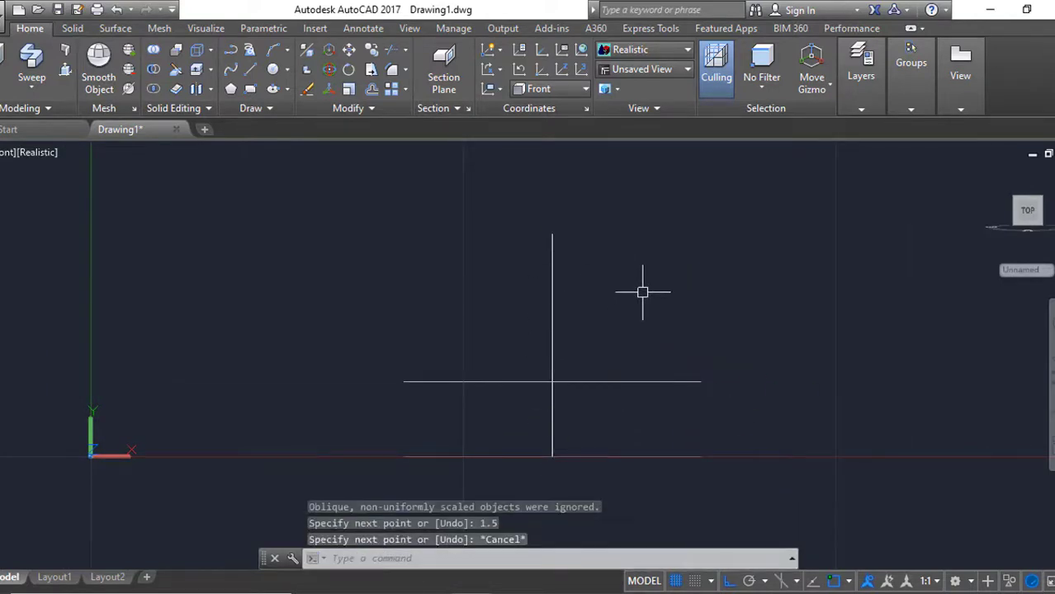
Try moving the horizontal line, then cancel the move
text(m)
key(Return)
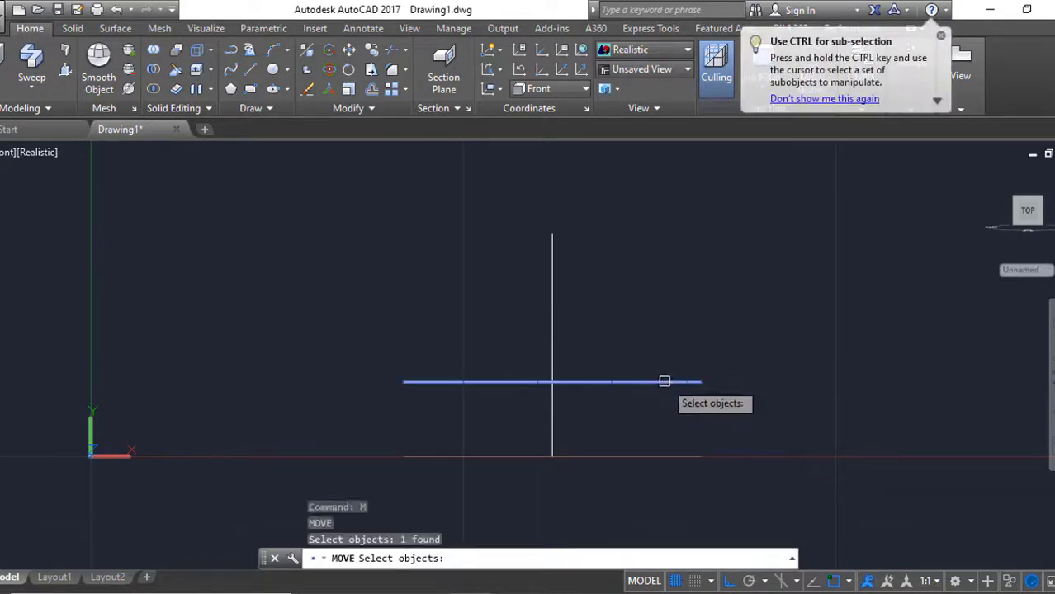
key(Return)
click(832, 402)
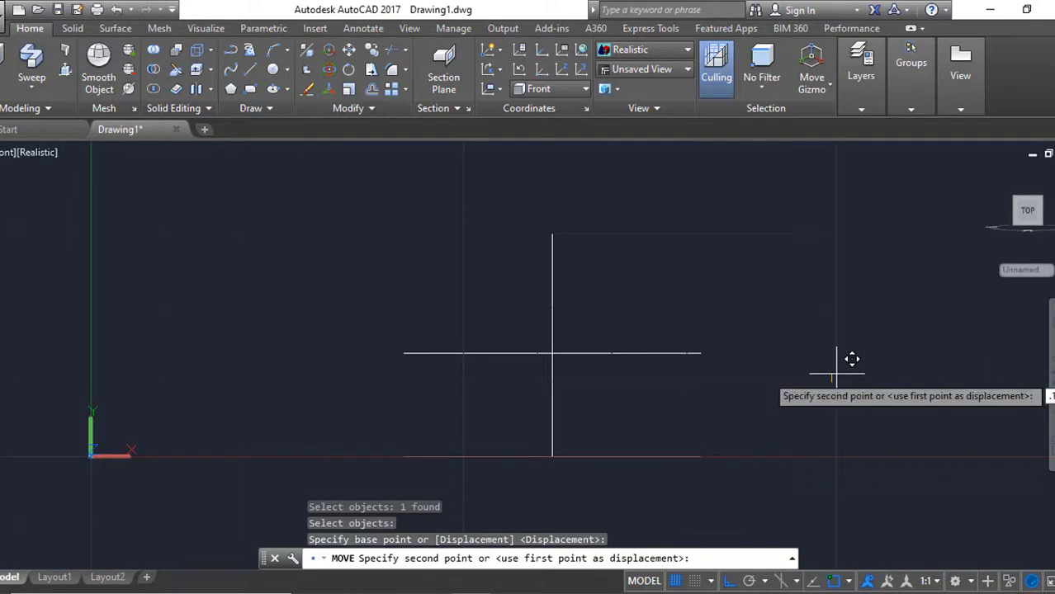
key(Escape)
After two false polyline starts, align the view and UCS with Front
text(pl)
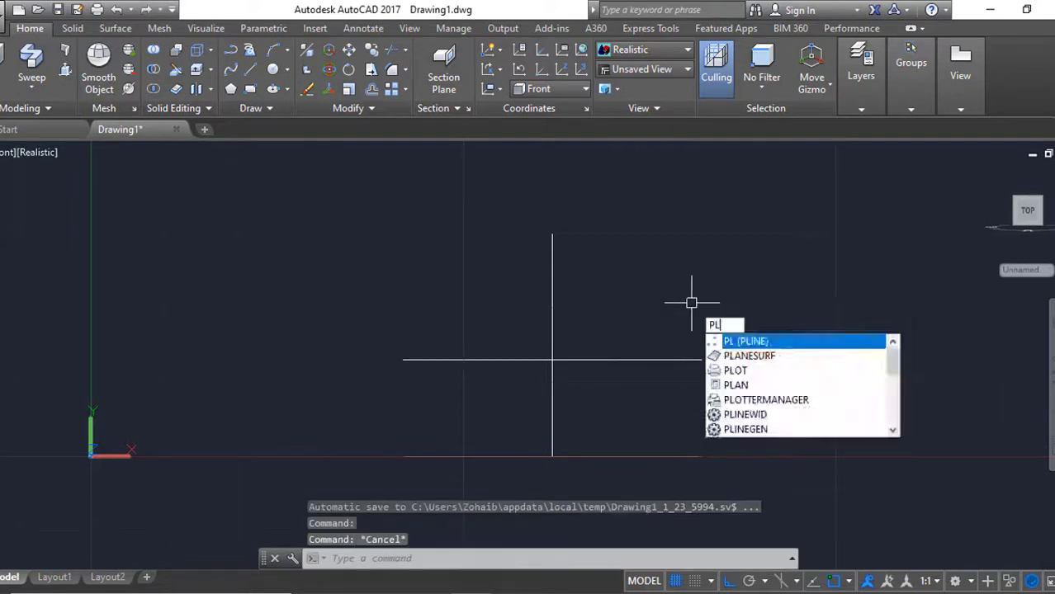
key(Return)
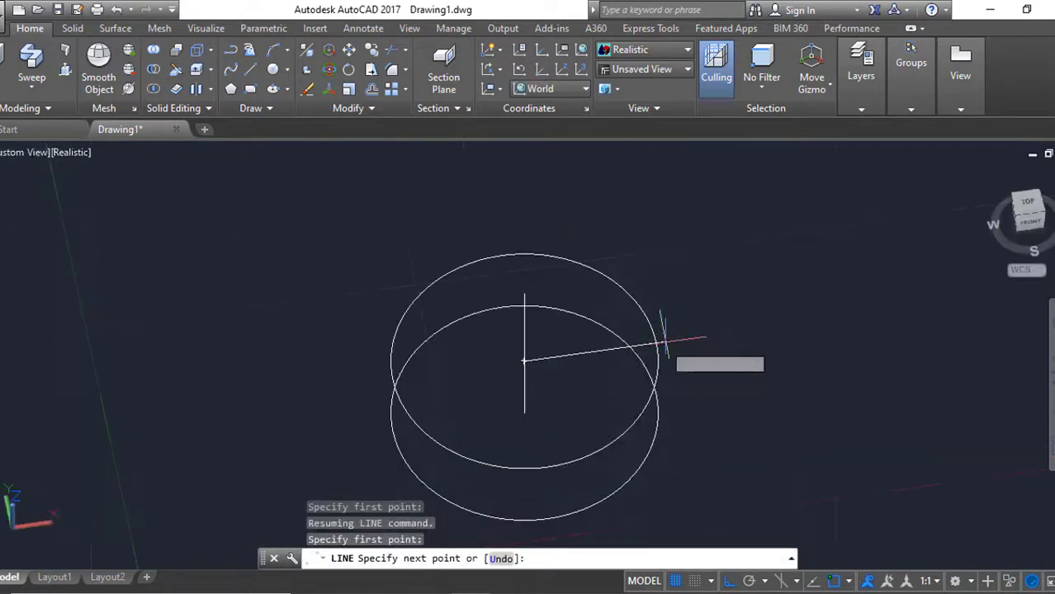
click(665, 340)
key(Escape)
click(1028, 222)
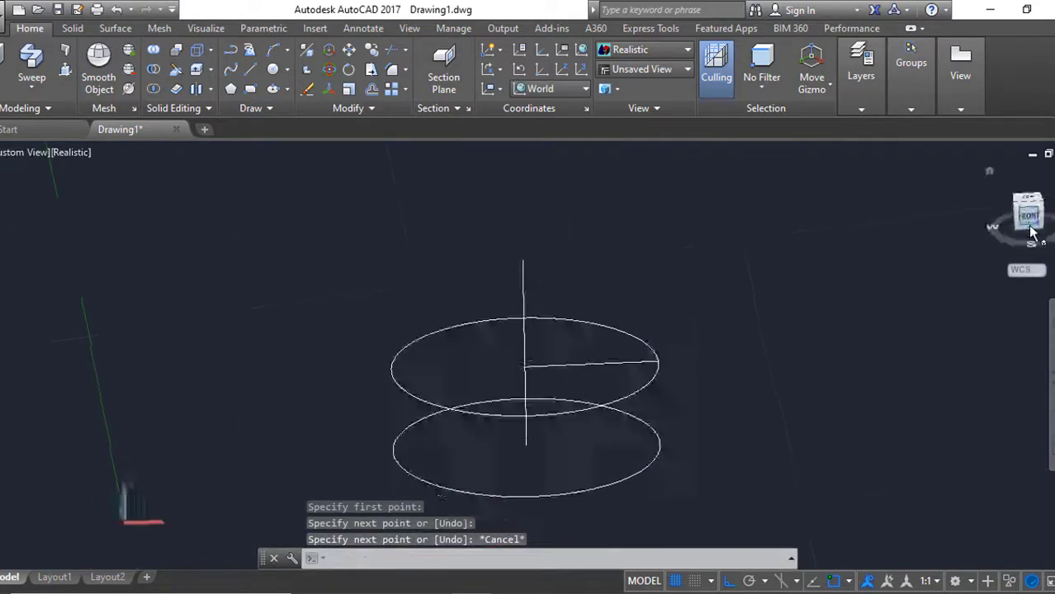
click(578, 88)
click(570, 103)
key(Return)
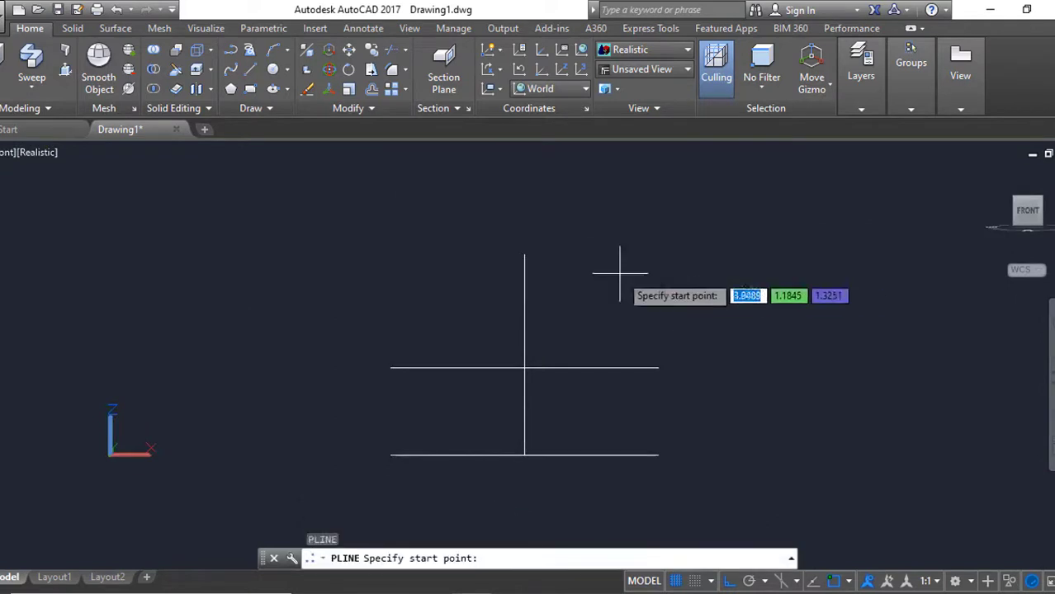
click(525, 255)
text(a)
key(Return)
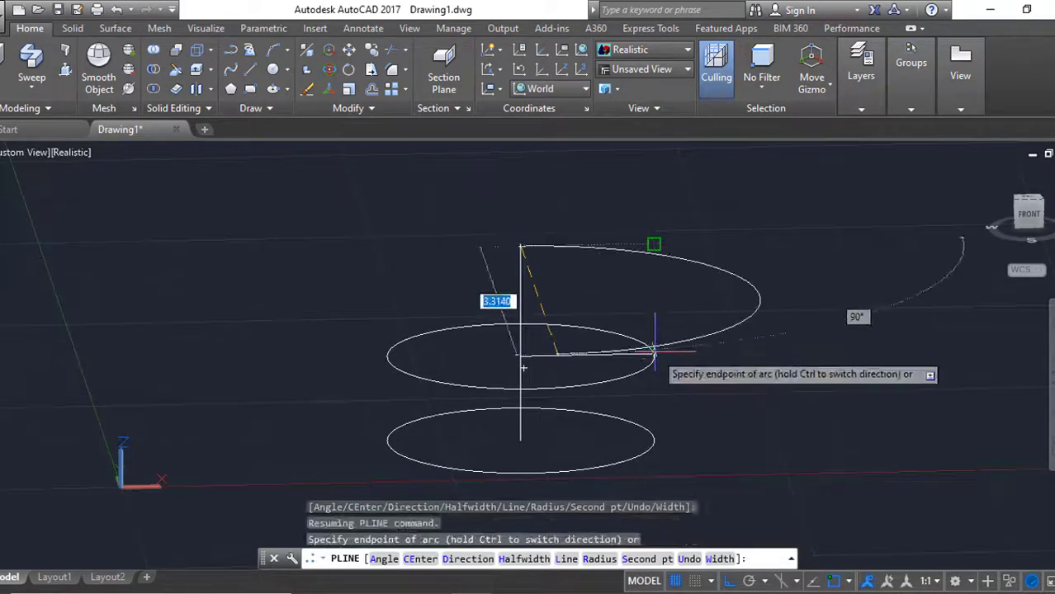
click(549, 88)
click(542, 202)
Draw a polyline arc from the axis top to the upper circle's edge, then straight down to the base
key(Return)
click(520, 246)
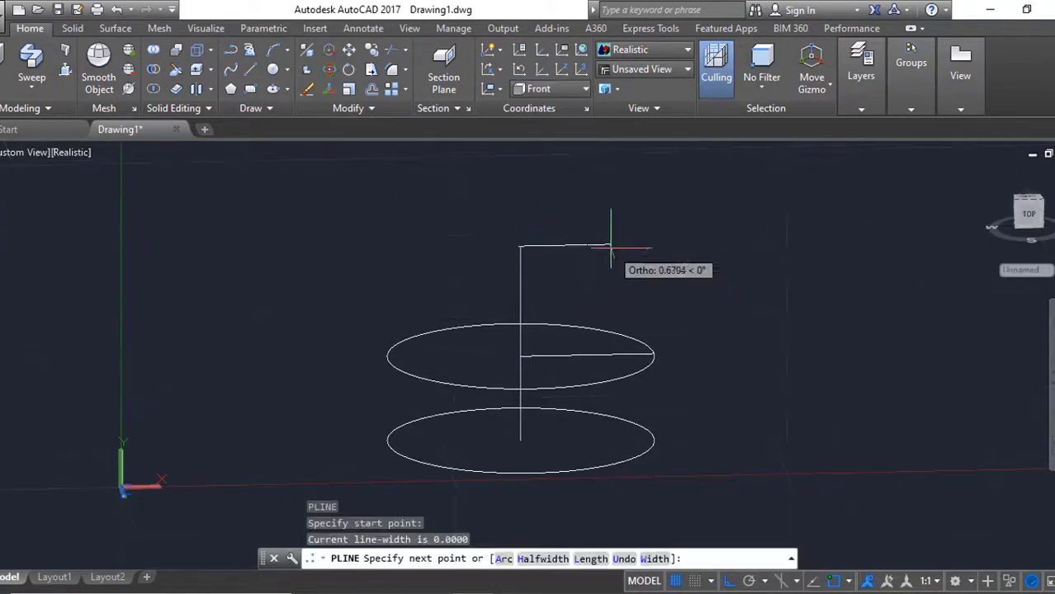
text(a)
key(Return)
click(654, 355)
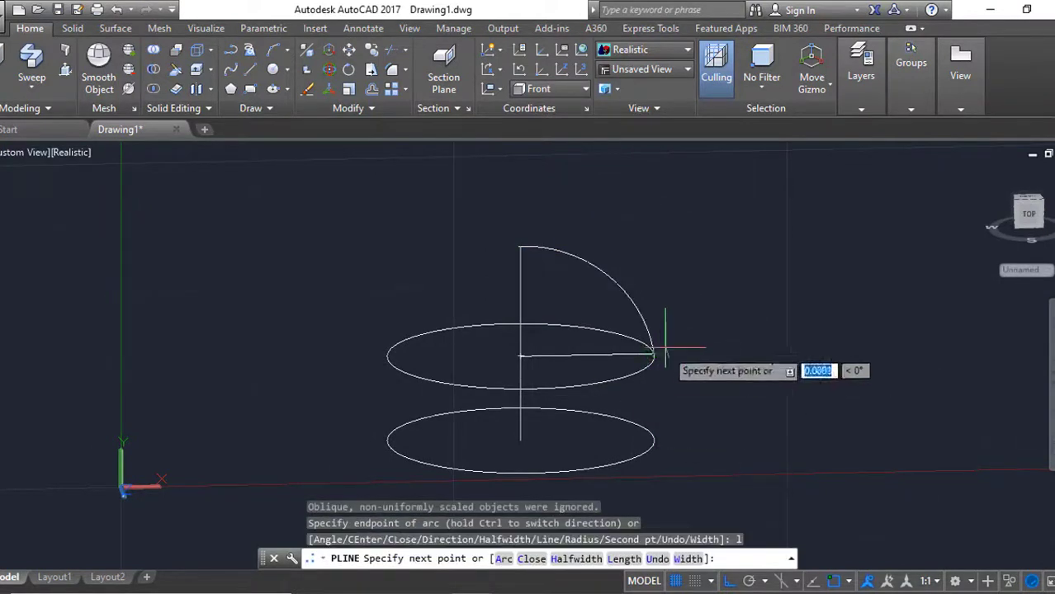
click(1026, 221)
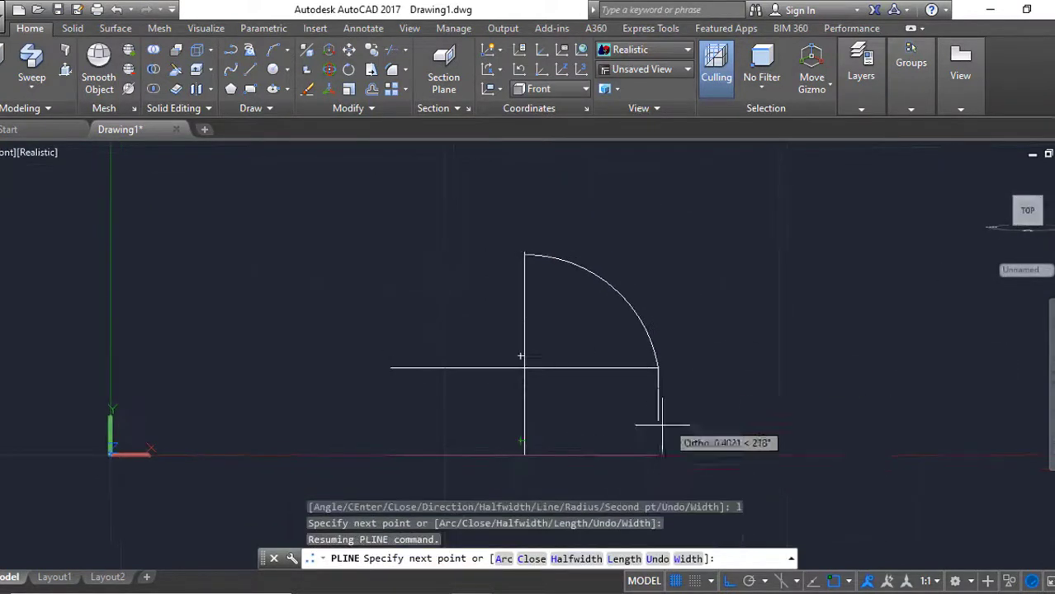
click(658, 456)
key(Escape)
Draw a bottom line from the circle's right edge to the central axis
scroll(674, 431, up, 3)
shift+middle_drag(674, 431, 607, 391)
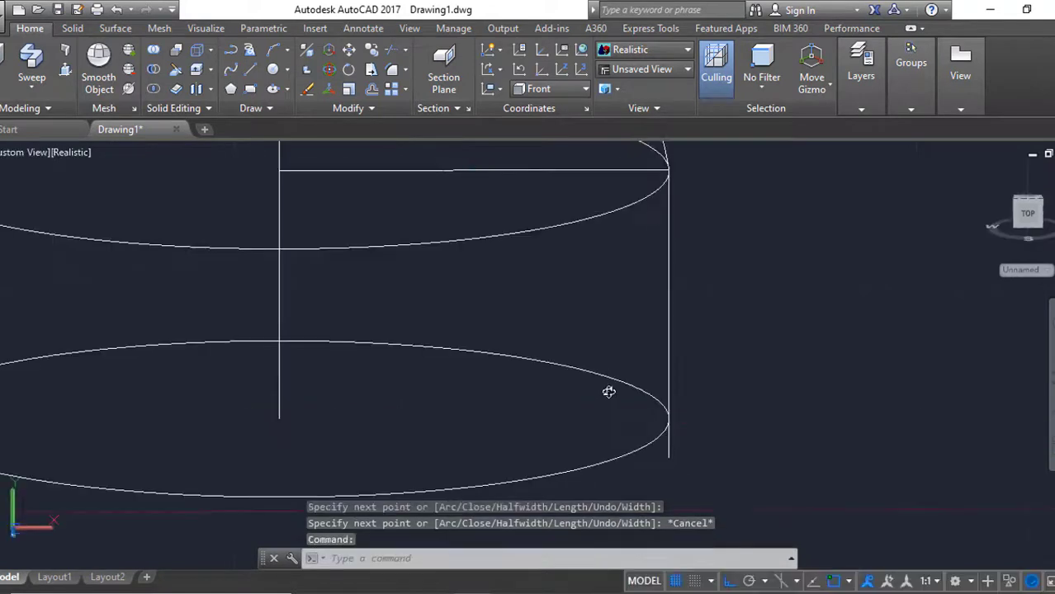
text(l)
key(Return)
click(659, 419)
click(279, 419)
key(Escape)
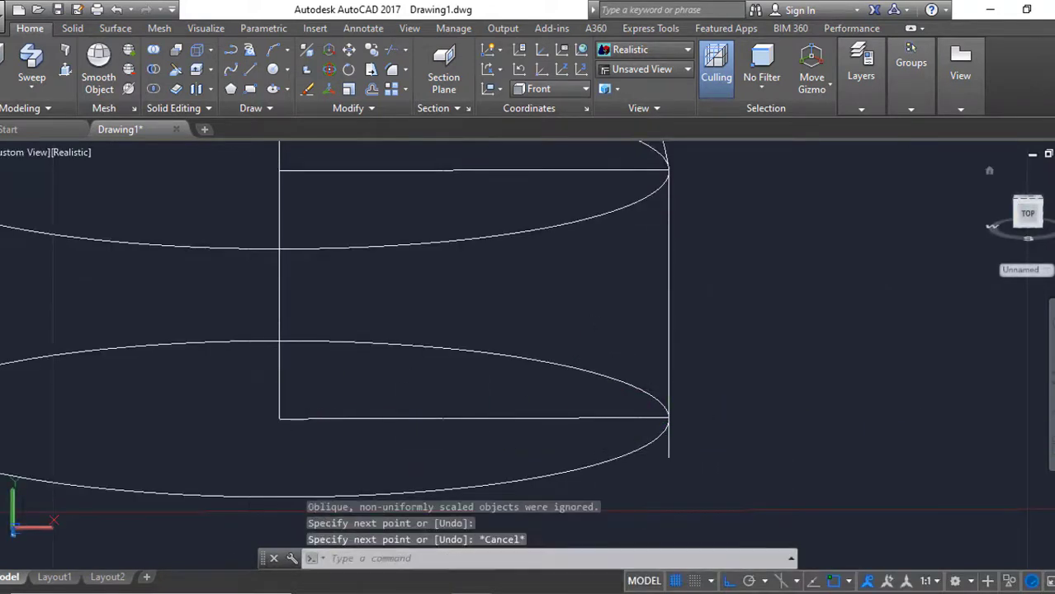
Move the bottom edge line up by 0.05
mouse_move(279, 418)
shift+middle_down()
mouse_move(660, 436)
mouse_move(588, 431)
shift+middle_up()
text(m)
key(Return)
click(654, 451)
key(Return)
click(743, 441)
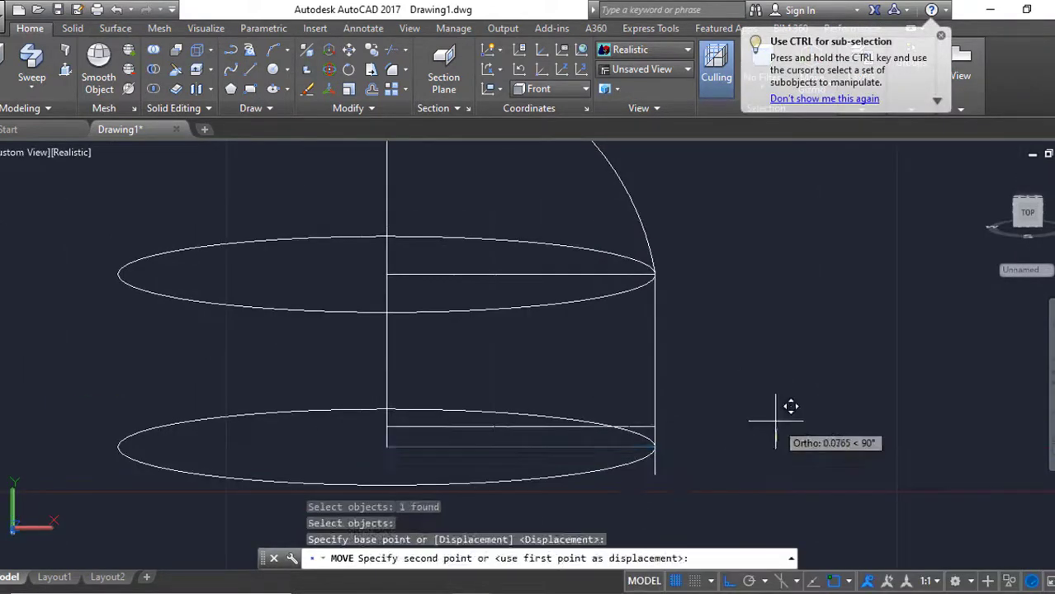
text(.05)
key(Return)
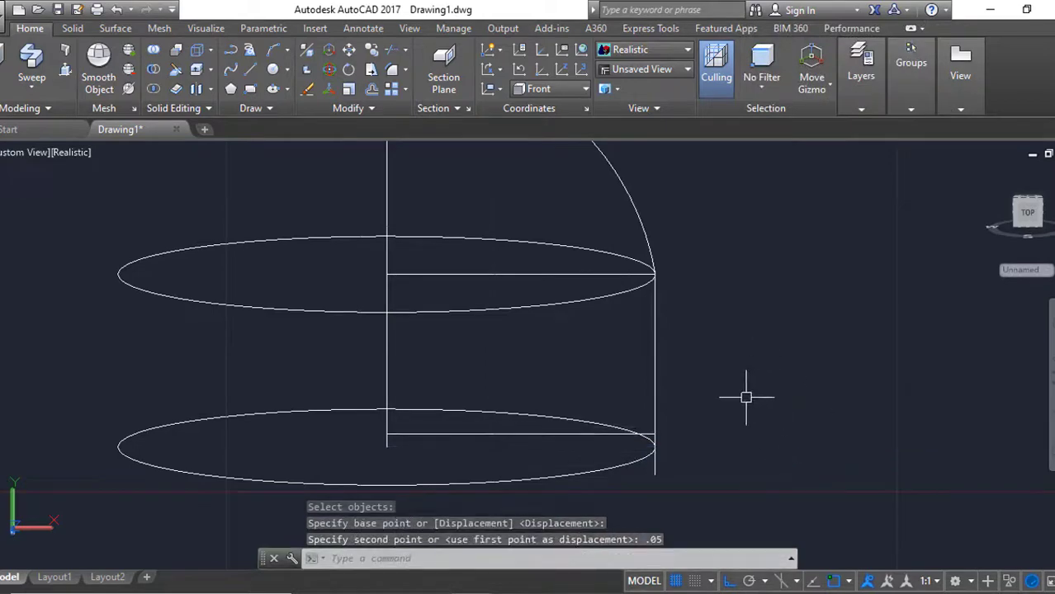
Break the right vertical line and start erasing the extra piece
text(br)
key(Return)
scroll(648, 464, up, 3)
click(662, 442)
click(676, 431)
text(e)
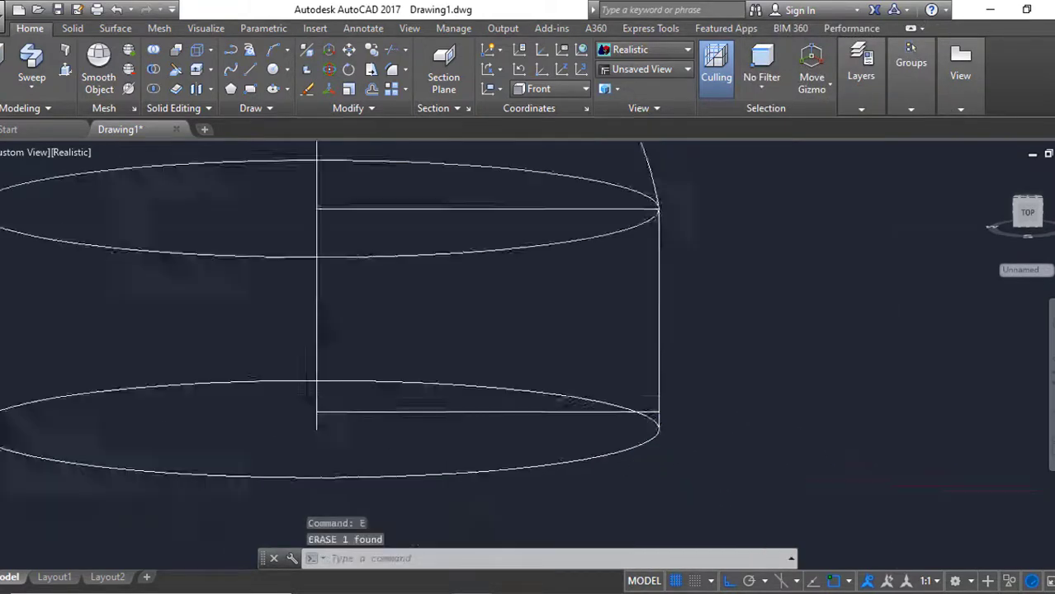
scroll(582, 441, down, 3)
Draw a radius line from the centre to the upper circle's left edge
text(l)
key(Return)
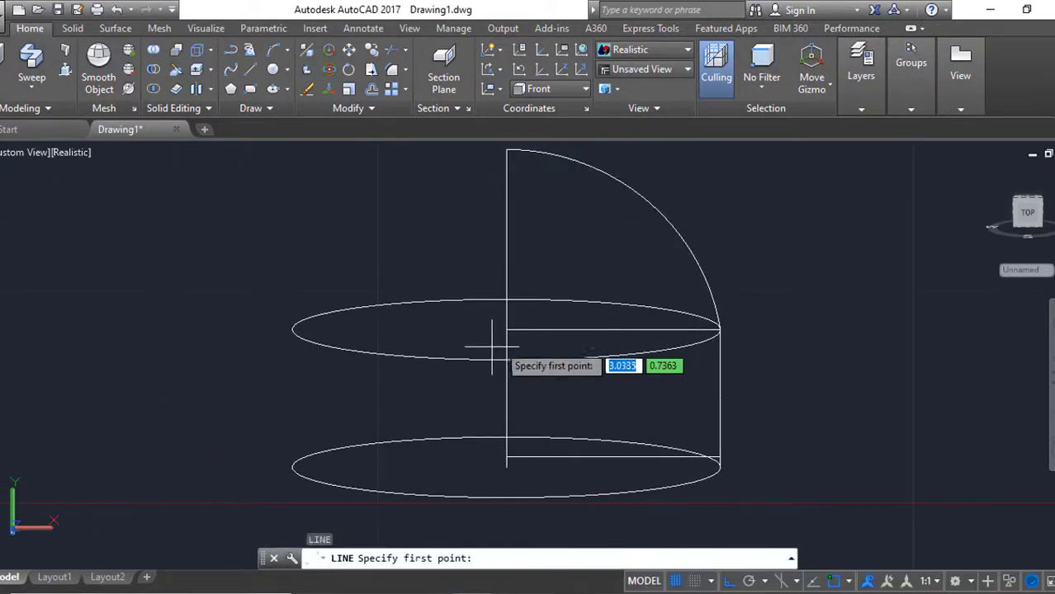
key(Escape)
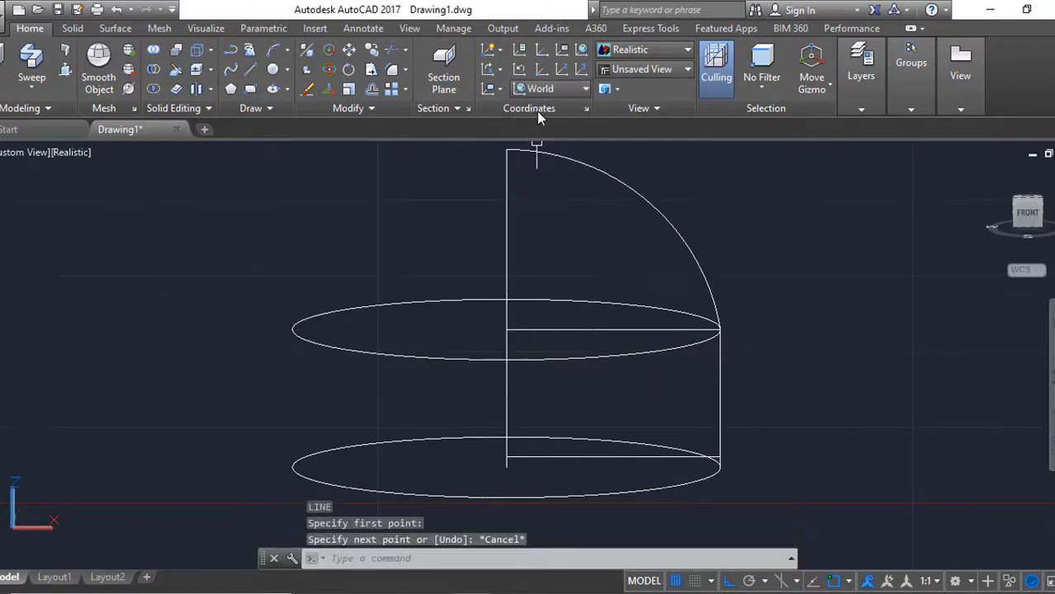
key(Return)
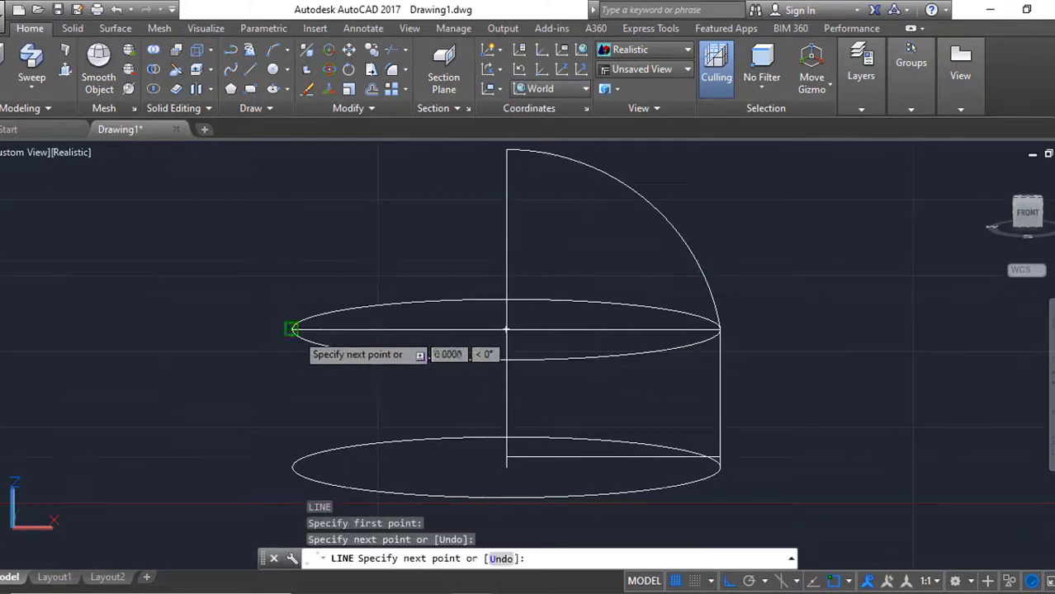
key(Escape)
Copy the left radius line lower down in the model
text(co)
key(Return)
click(436, 330)
key(Return)
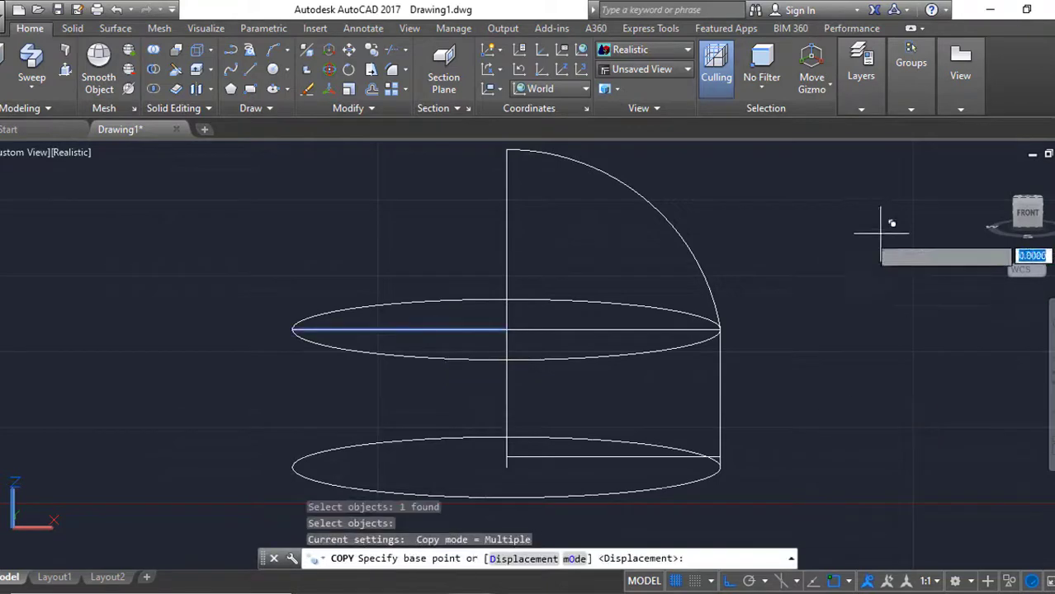
click(880, 234)
click(880, 301)
key(Escape)
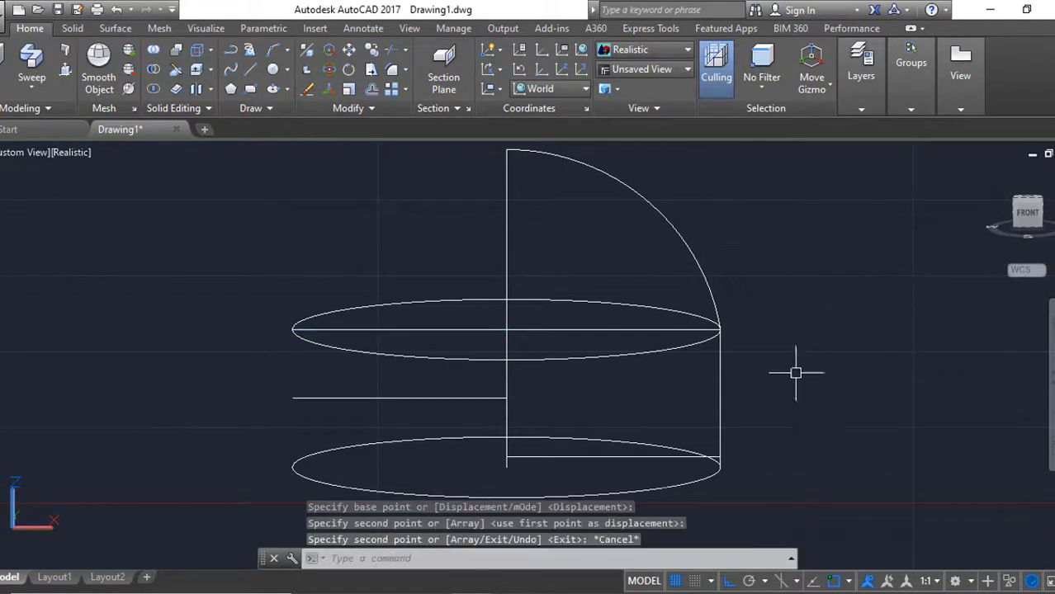
shift+middle_drag(796, 370, 834, 376)
Place another copy of the radius line on the lower circle
text(co)
key(Return)
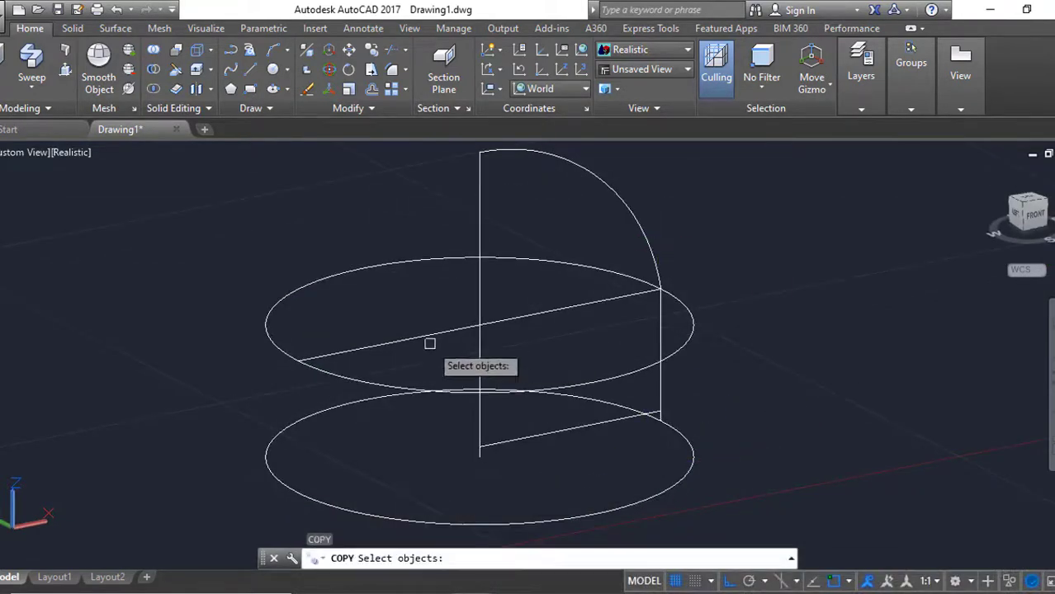
click(428, 338)
key(Return)
click(768, 210)
click(767, 254)
key(Escape)
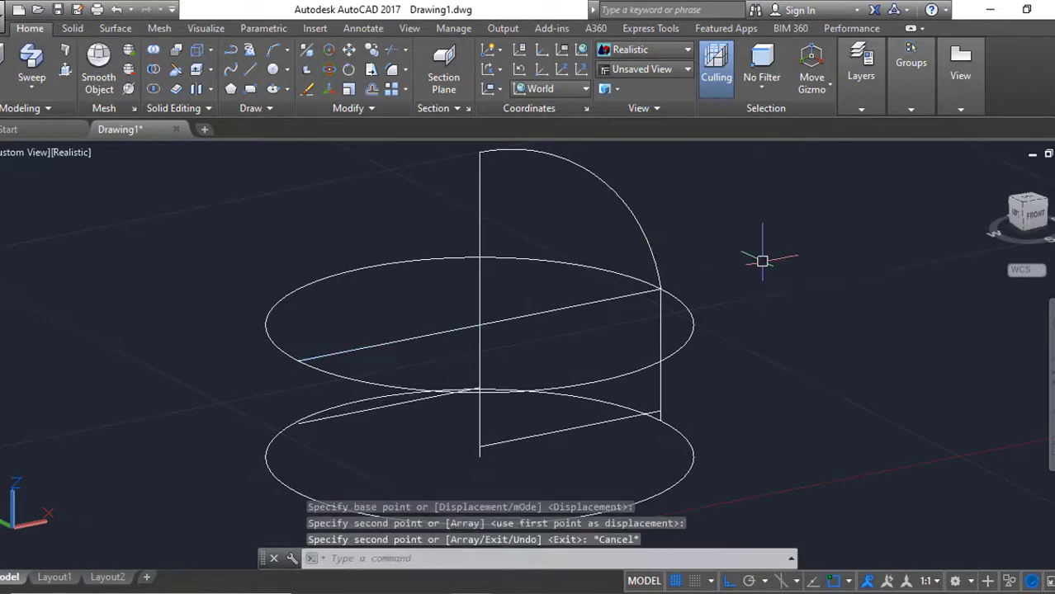
shift+middle_drag(768, 271, 775, 302)
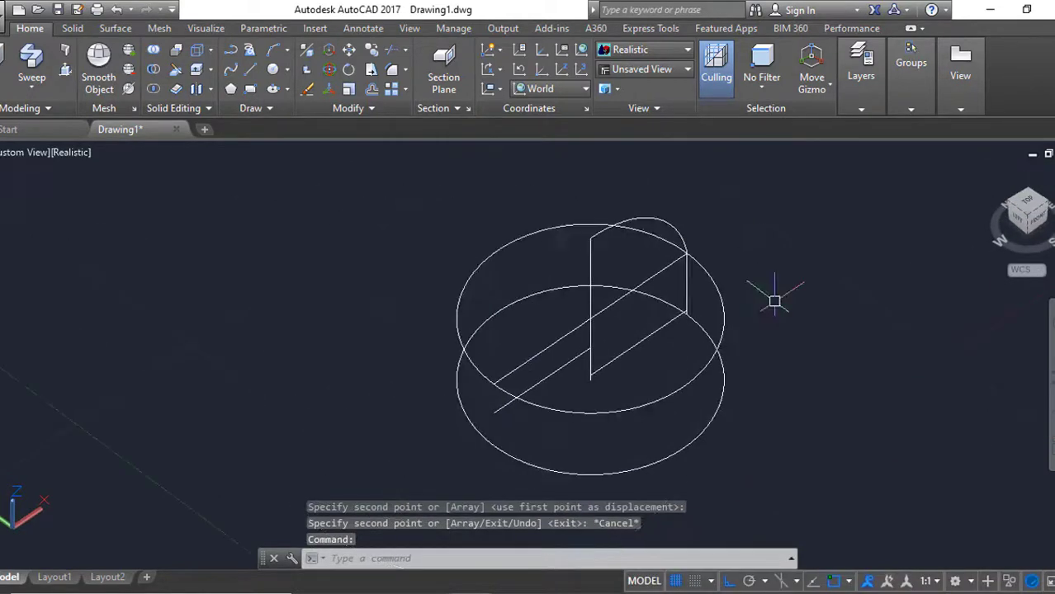
Rotate the lower diagonal line 45° about its pivot point
text(ro)
key(Return)
click(524, 395)
key(Return)
click(591, 355)
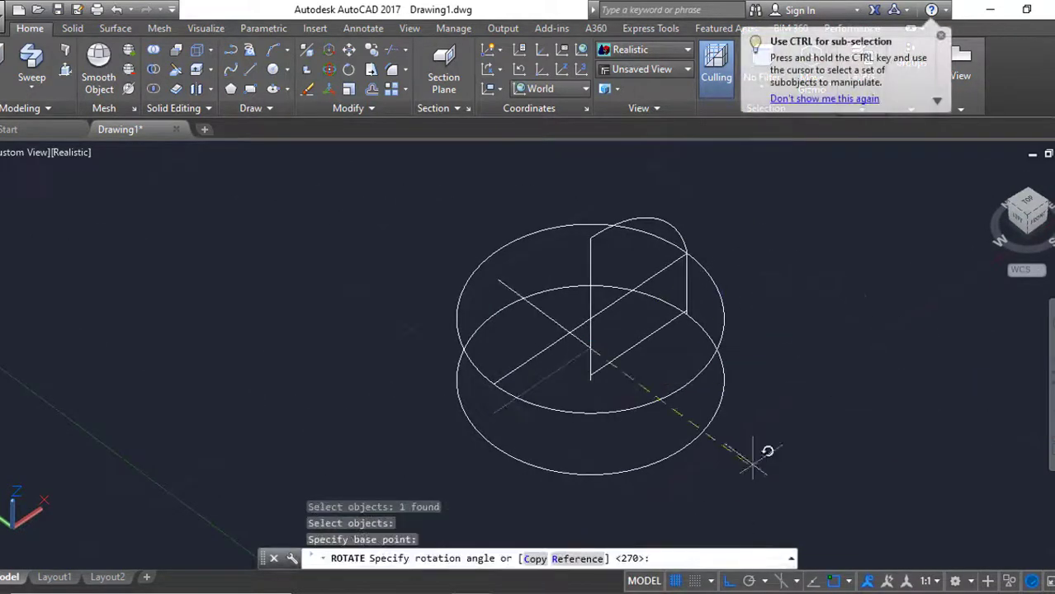
text(45)
key(Return)
shift+middle_drag(853, 378, 777, 325)
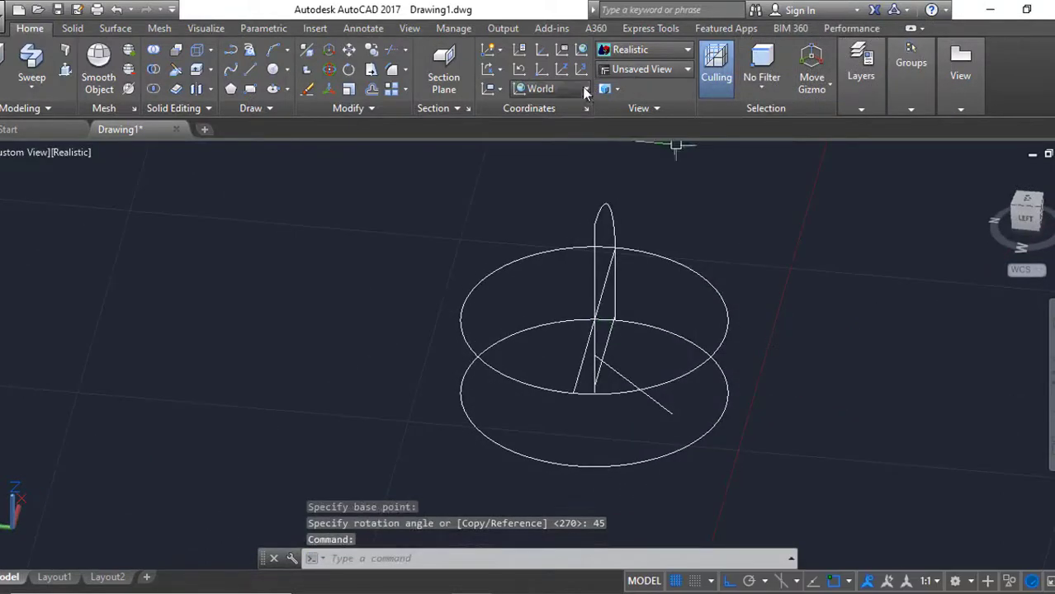
Mirror the line across a two-point mirror line in the left-side plane
click(537, 165)
text(mi)
key(Return)
click(669, 410)
key(Return)
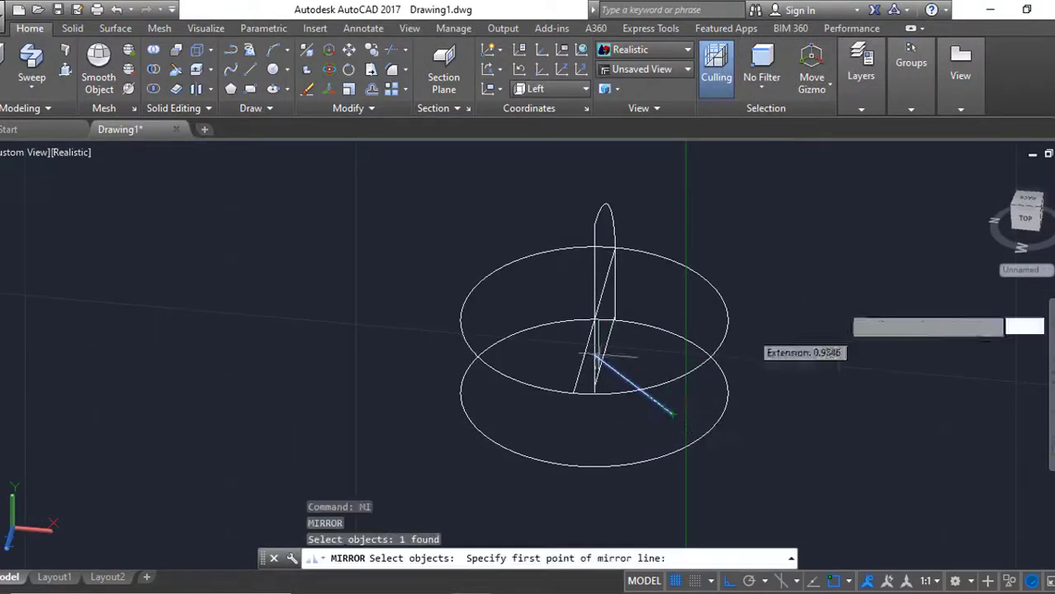
click(531, 410)
click(600, 372)
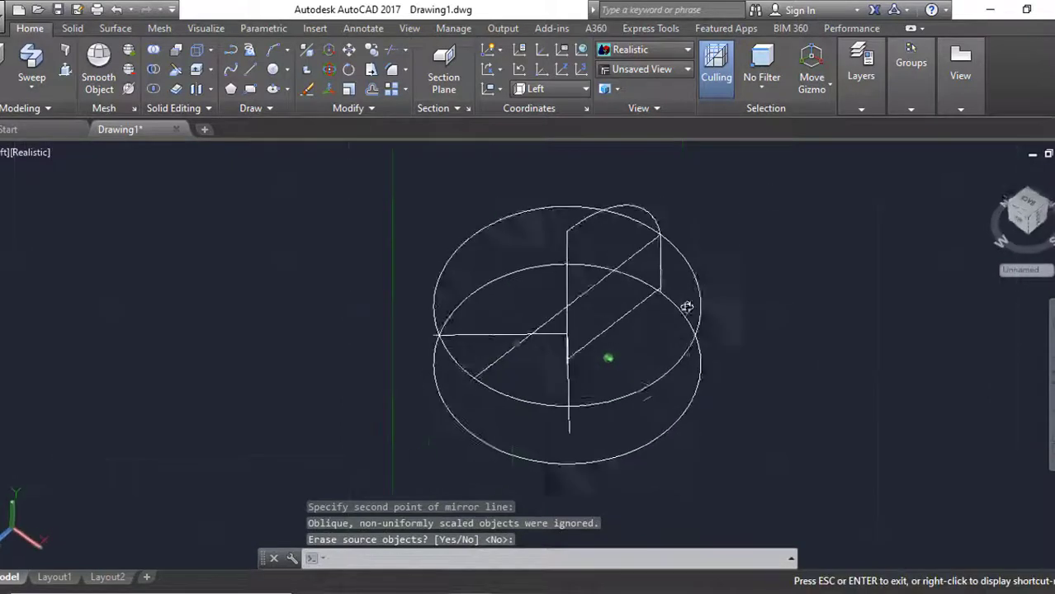
With the UCS back at World, polar-array the arc 6 times around the dome centre
click(552, 89)
click(556, 107)
click(392, 88)
key(Return)
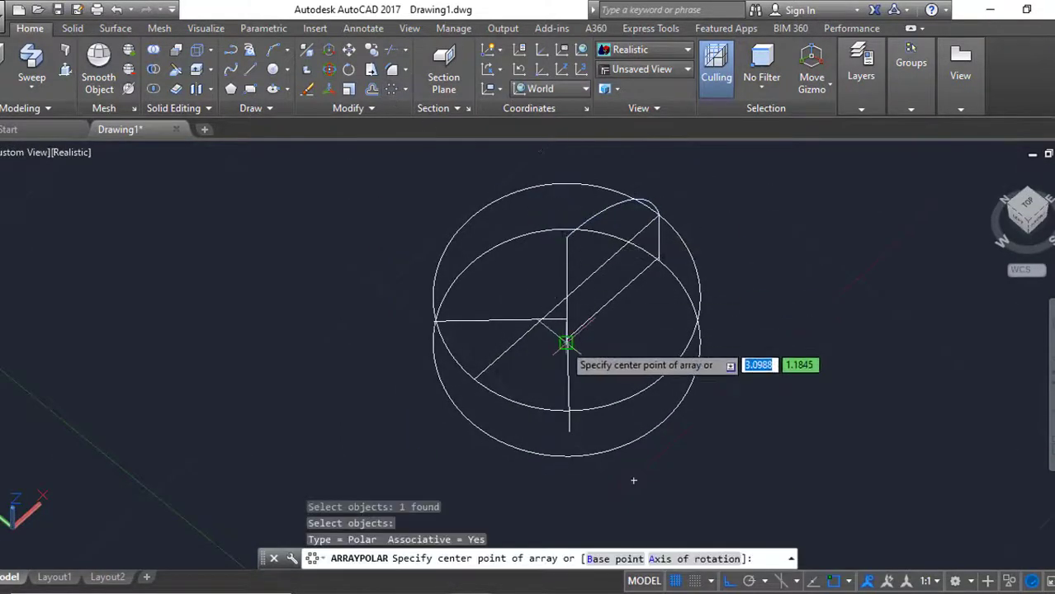
click(567, 238)
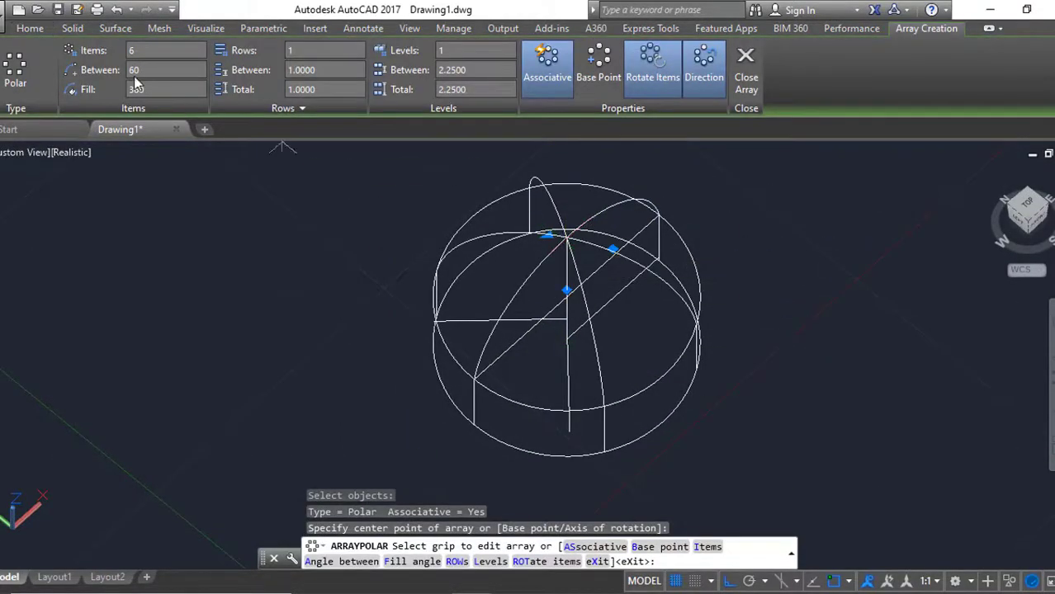
key(Return)
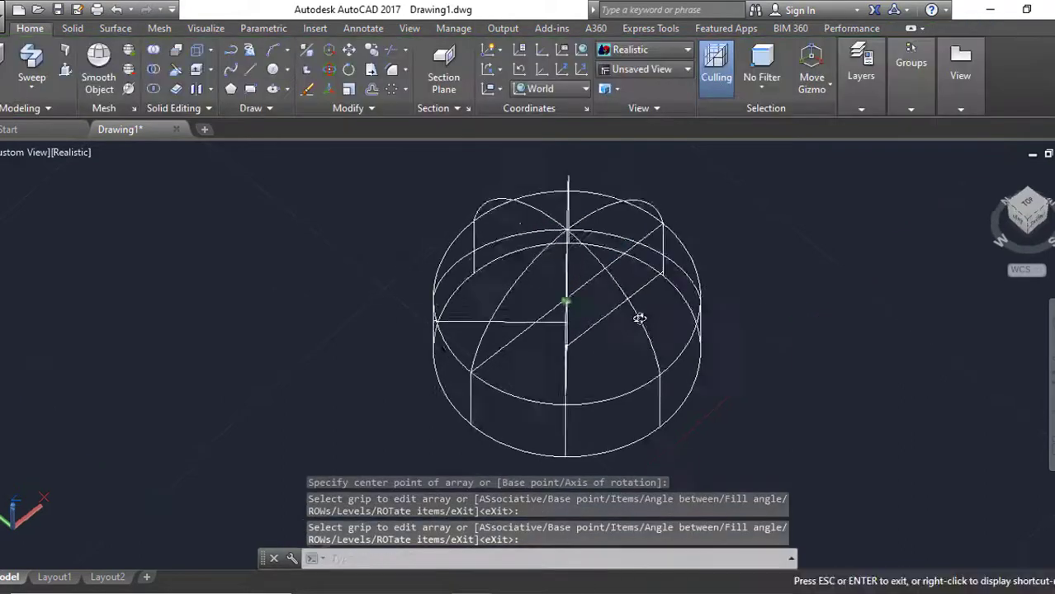
mouse_move(639, 313)
shift+middle_down()
mouse_move(677, 261)
mouse_move(789, 214)
shift+middle_up()
Run TRIM with all objects as cutting edges, then cancel a failed break of a dome line
scroll(512, 395, up, 3)
text(tr)
key(Return)
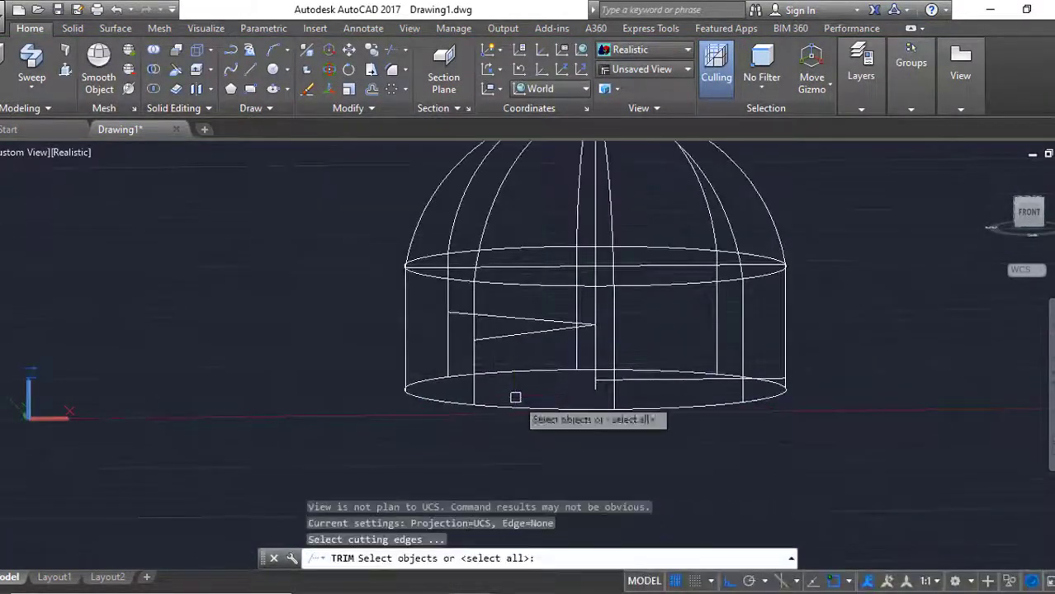
key(Return)
text(br)
scroll(478, 346, up, 2)
click(474, 395)
key(Escape)
Explode the dome array into separate curves and trim an overlapping line piece
text(ex)
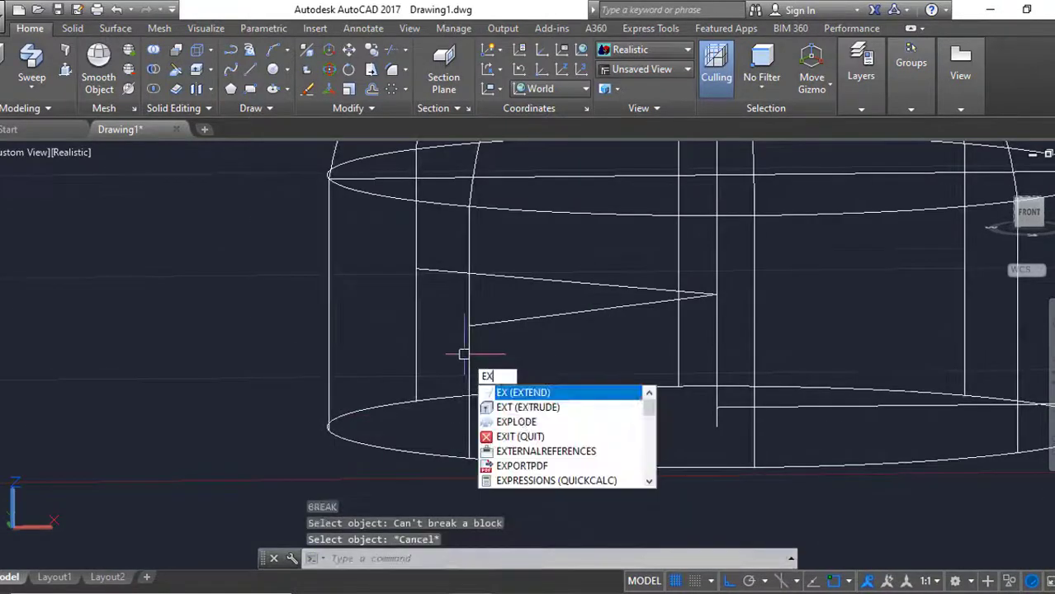
click(519, 413)
text(tr)
key(Return)
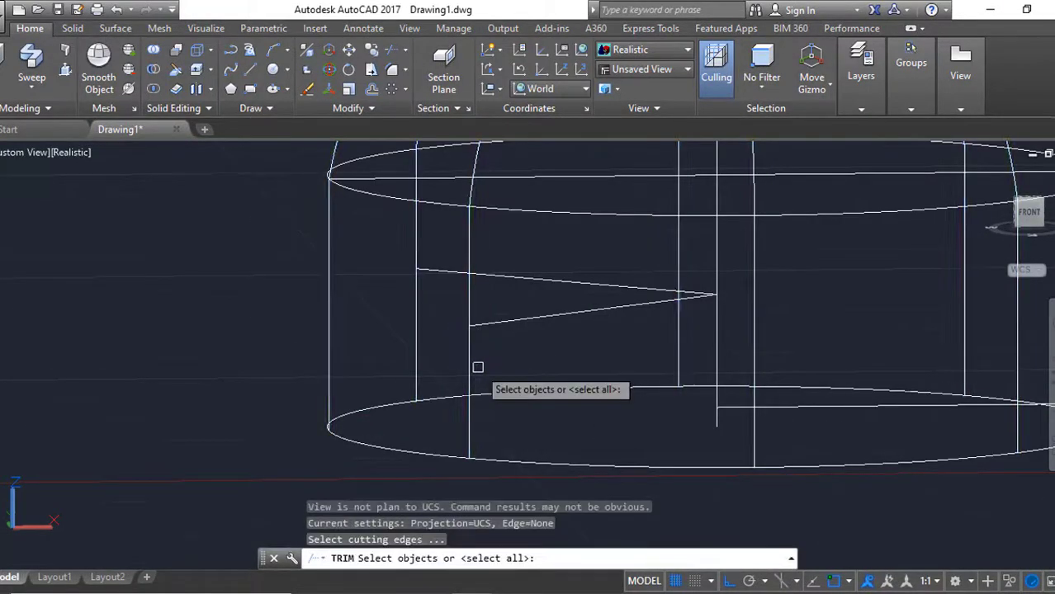
key(Return)
text(br)
key(Return)
click(469, 335)
Break a vertical line at two points and delete the two leftover pieces
click(469, 371)
key(Return)
click(412, 283)
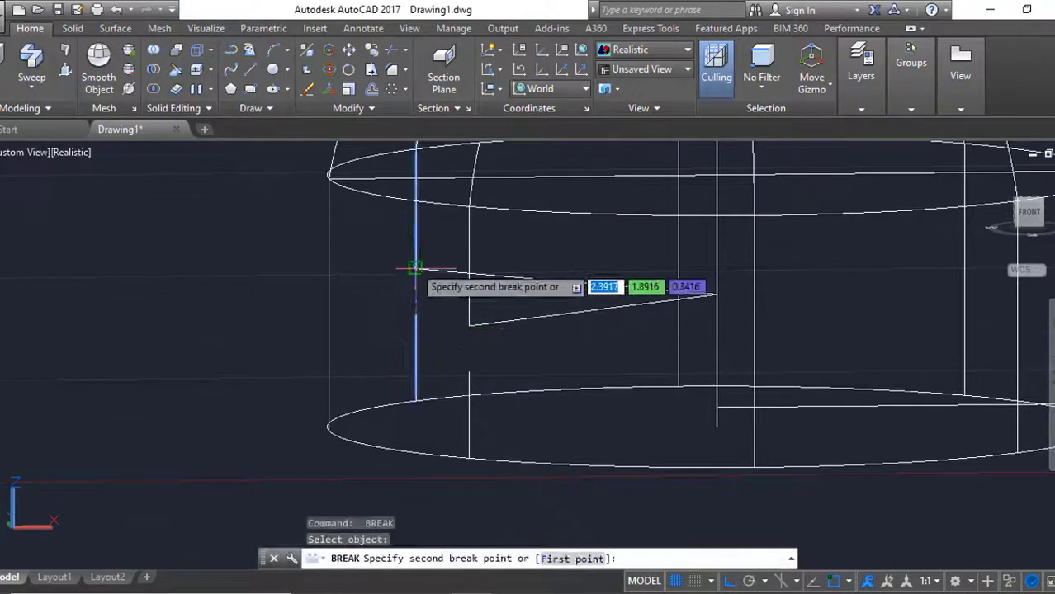
click(377, 309)
drag(377, 309, 527, 497)
key(Delete)
Break the left vertical line at two points to open a gap
shift+middle_drag(400, 337, 389, 323)
text(br)
key(Return)
click(332, 320)
click(332, 321)
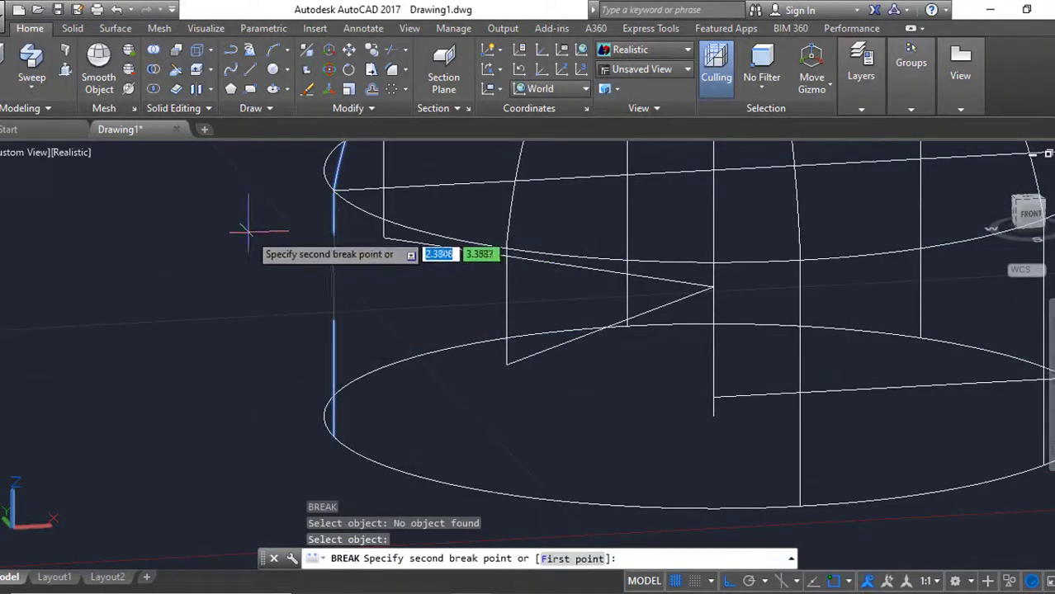
click(224, 216)
From a front view, break another vertical line and erase its lower piece
scroll(330, 352, down, 2)
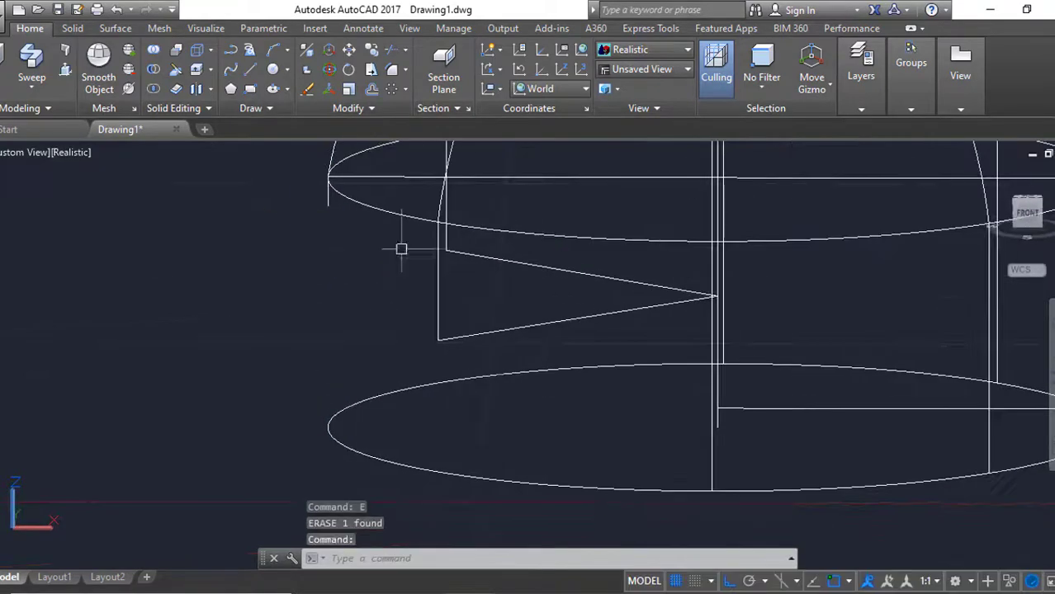
scroll(829, 356, down, 2)
mouse_move(829, 356)
shift+middle_down()
mouse_move(832, 278)
mouse_move(722, 309)
mouse_move(706, 361)
shift+middle_up()
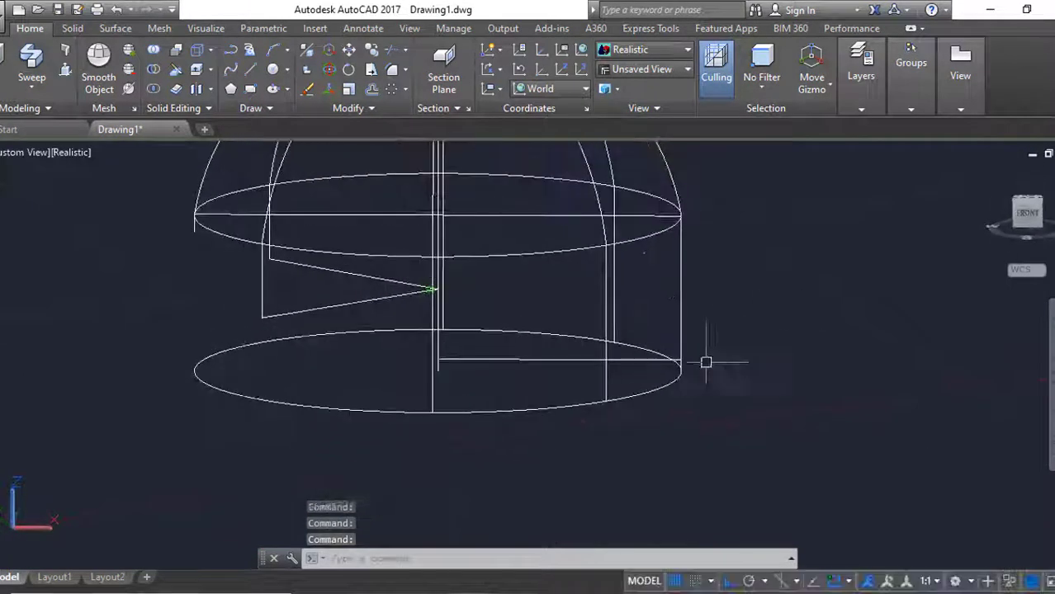
scroll(565, 365, up, 5)
text(br)
key(Return)
click(513, 298)
click(520, 264)
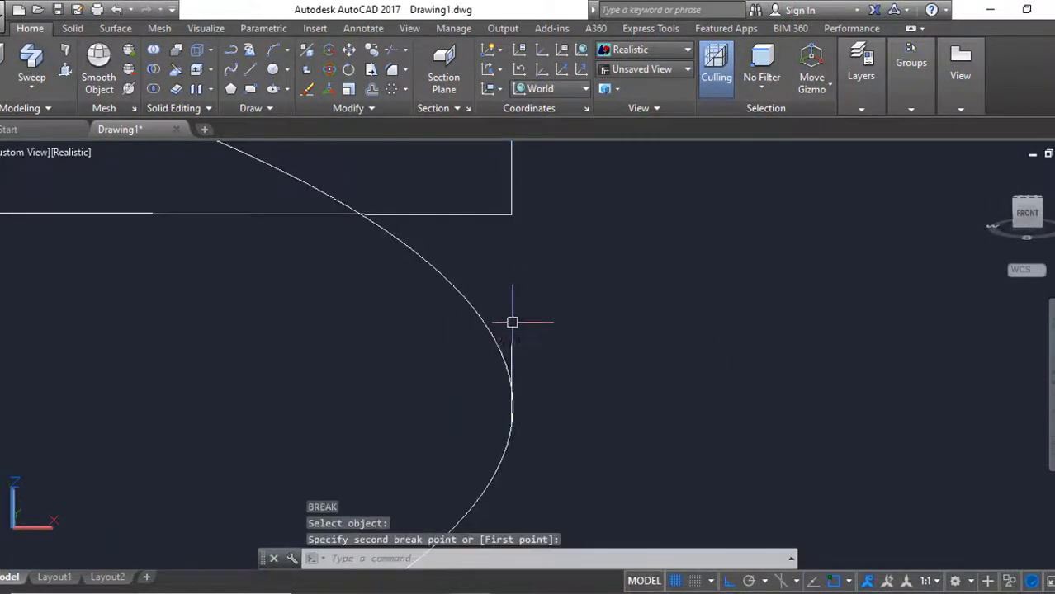
click(421, 307)
click(627, 467)
text(e)
key(Return)
scroll(638, 459, down, 4)
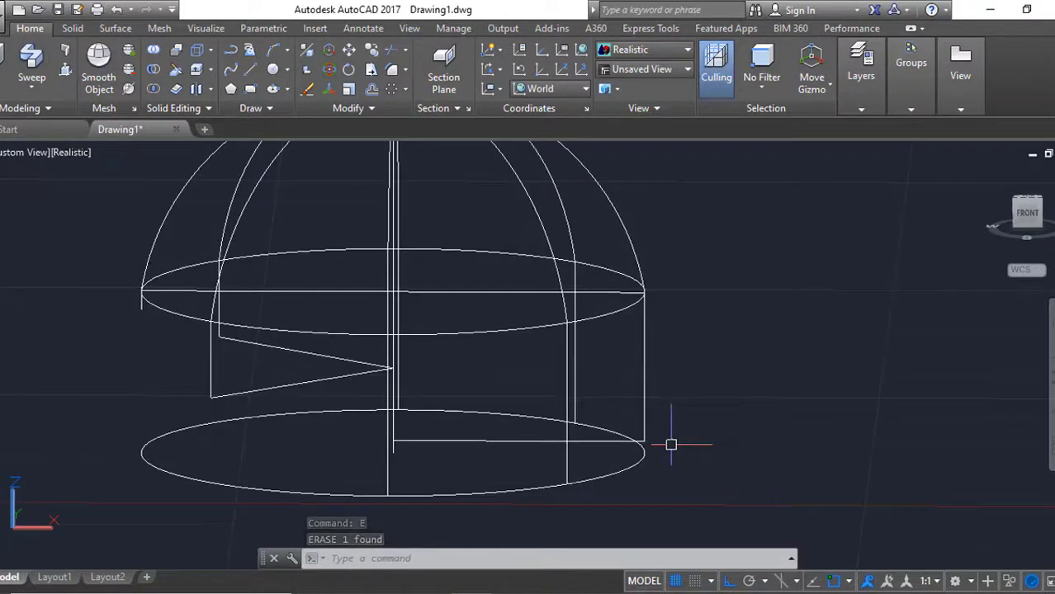
Draw a spline from the triangle's lower vertex to the bottom of the lower ellipse
click(233, 71)
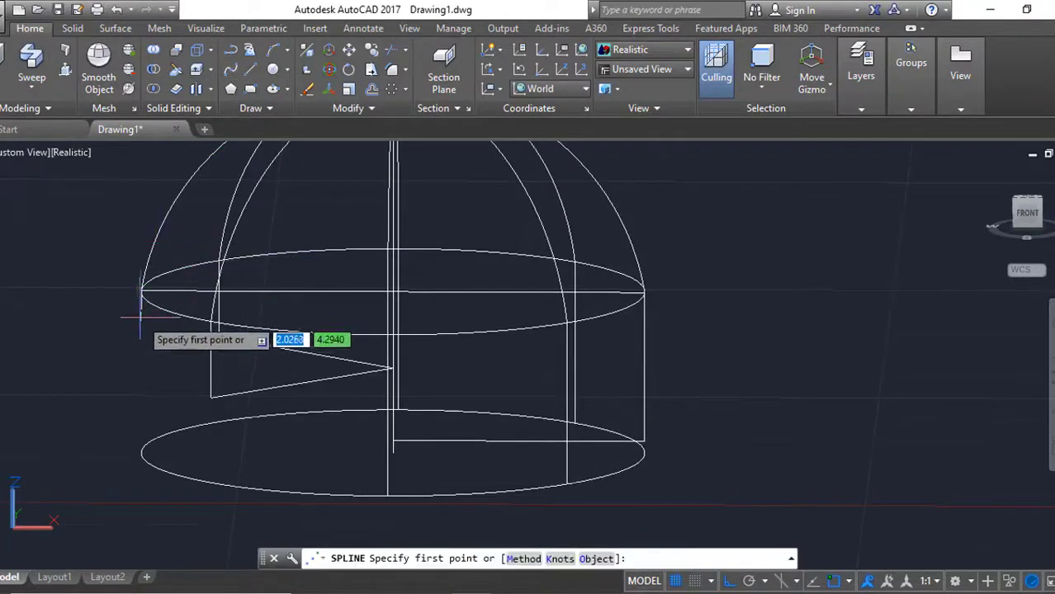
click(210, 398)
click(388, 495)
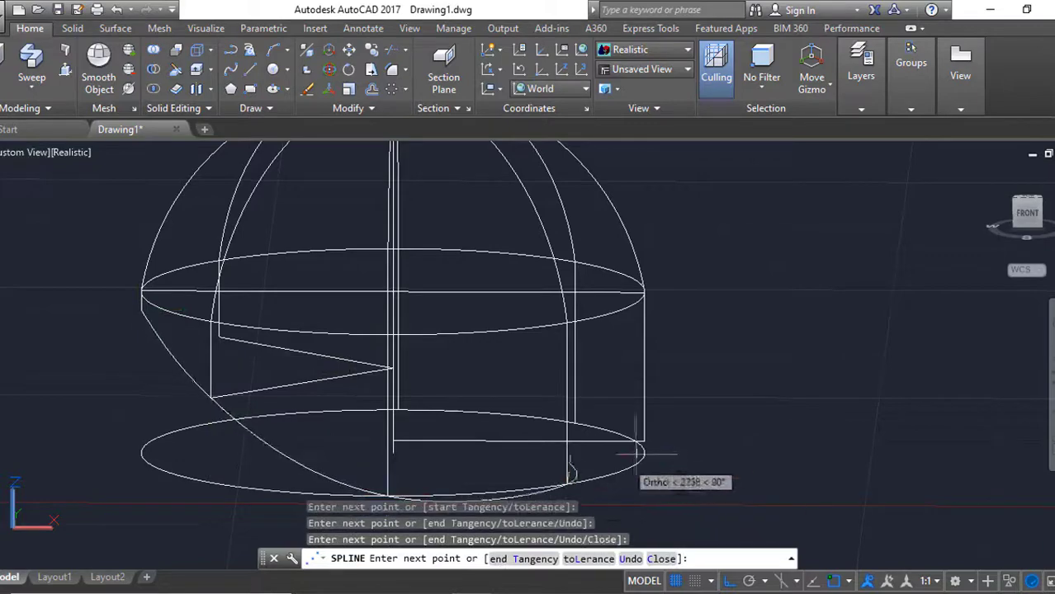
mouse_move(566, 422)
shift+middle_down()
mouse_move(605, 436)
mouse_move(549, 419)
mouse_move(471, 205)
shift+middle_up()
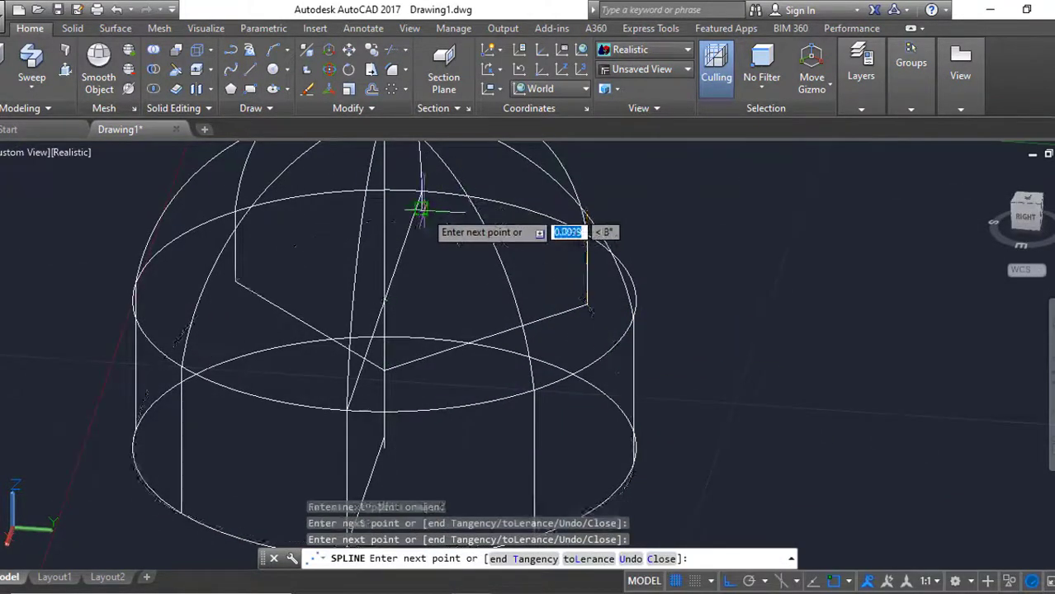
scroll(419, 207, down, 3)
mouse_move(578, 346)
shift+middle_down()
mouse_move(697, 328)
mouse_move(549, 347)
shift+middle_up()
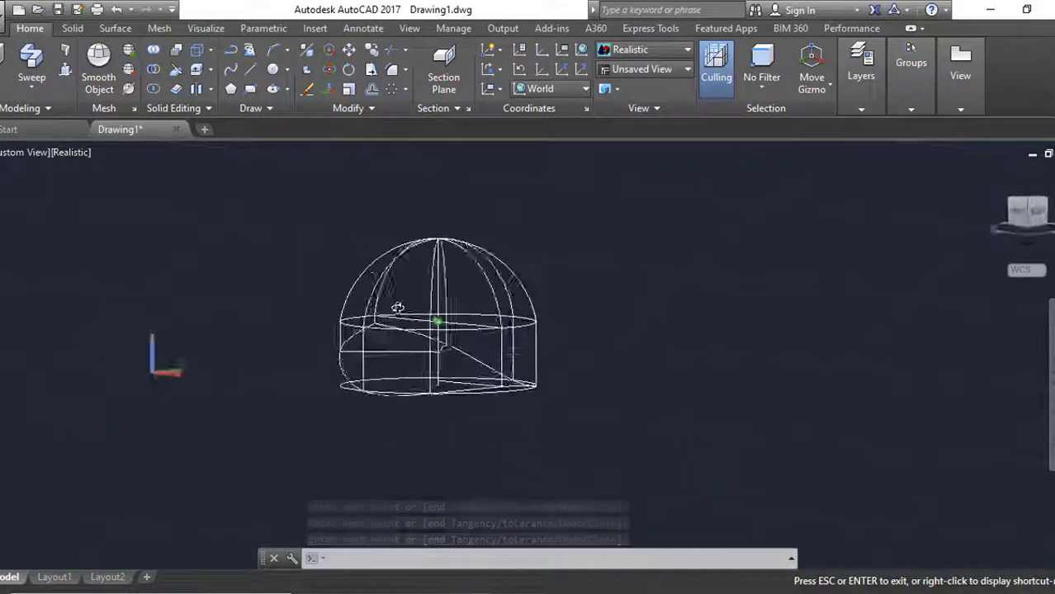
key(Return)
Start a loft and pick the eight dome arcs in order as cross sections
click(31, 85)
click(57, 149)
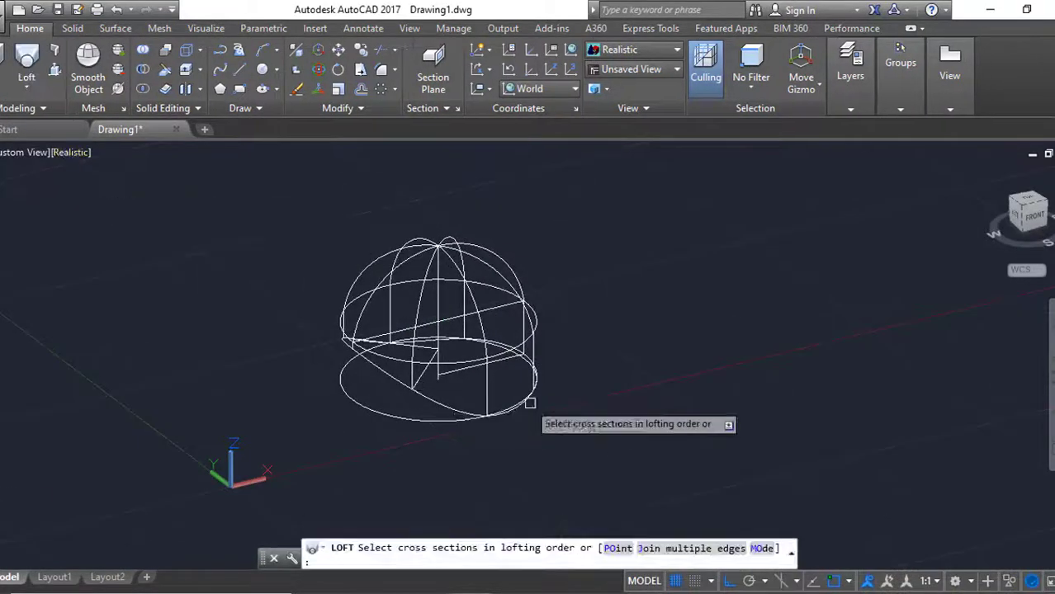
scroll(529, 409, up, 1)
click(471, 374)
click(533, 313)
click(496, 202)
click(434, 175)
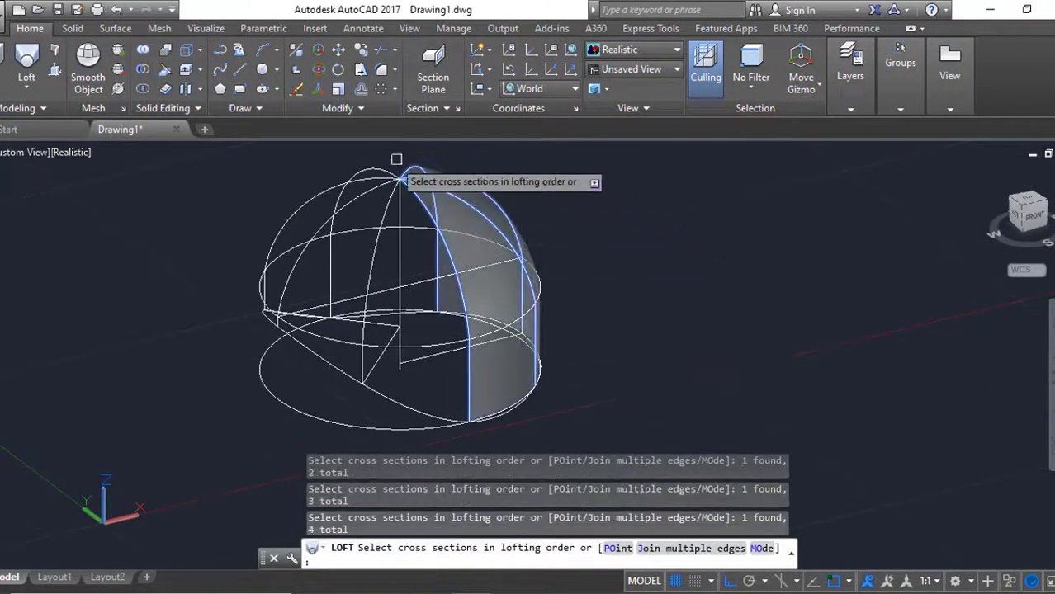
click(356, 175)
click(315, 216)
click(277, 272)
click(361, 267)
key(Return)
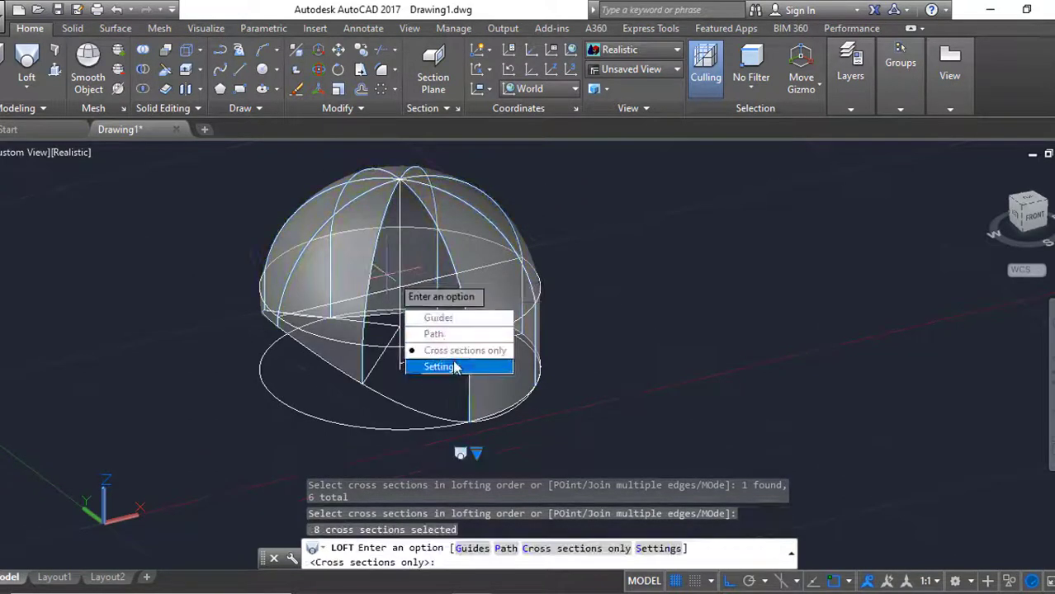
Apply Smooth Fit, Close surface and Periodic loft settings to create the shaded shell
click(446, 365)
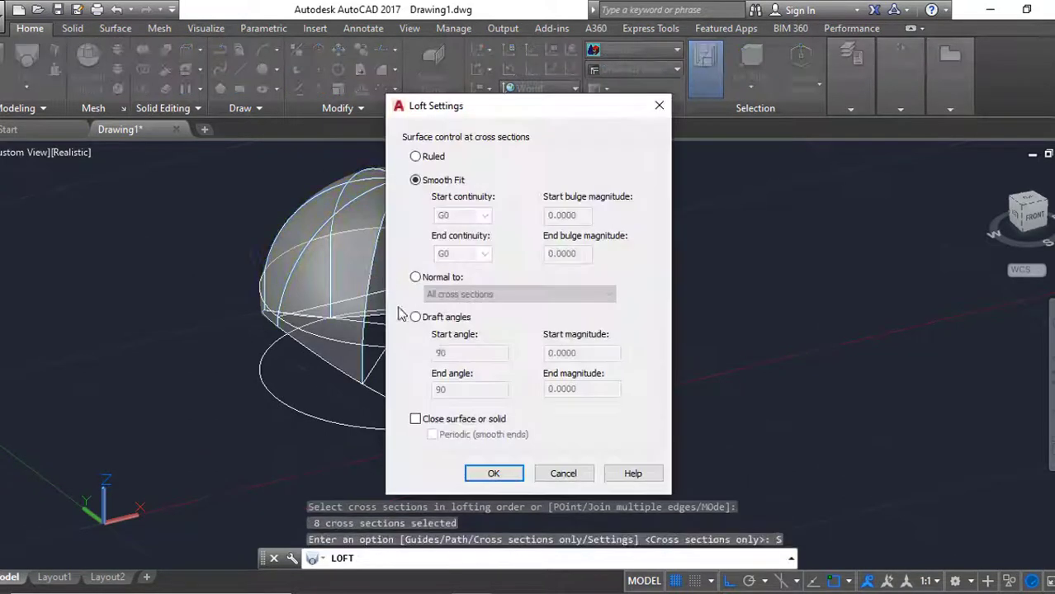
click(495, 474)
mouse_move(518, 424)
shift+middle_down()
mouse_move(478, 276)
mouse_move(589, 188)
mouse_move(654, 364)
mouse_move(511, 346)
mouse_move(723, 297)
mouse_move(641, 313)
mouse_move(540, 311)
shift+middle_up()
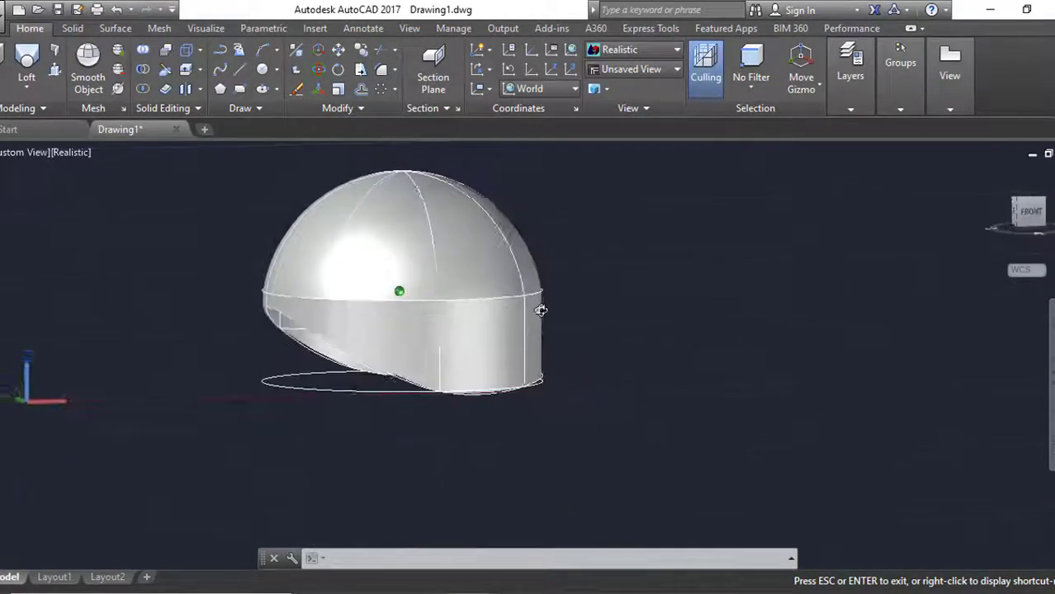
Undo the last change and stretch an edge grip of the lofted shell
key(ctrl+z)
scroll(247, 370, up, 5)
scroll(287, 235, up, 3)
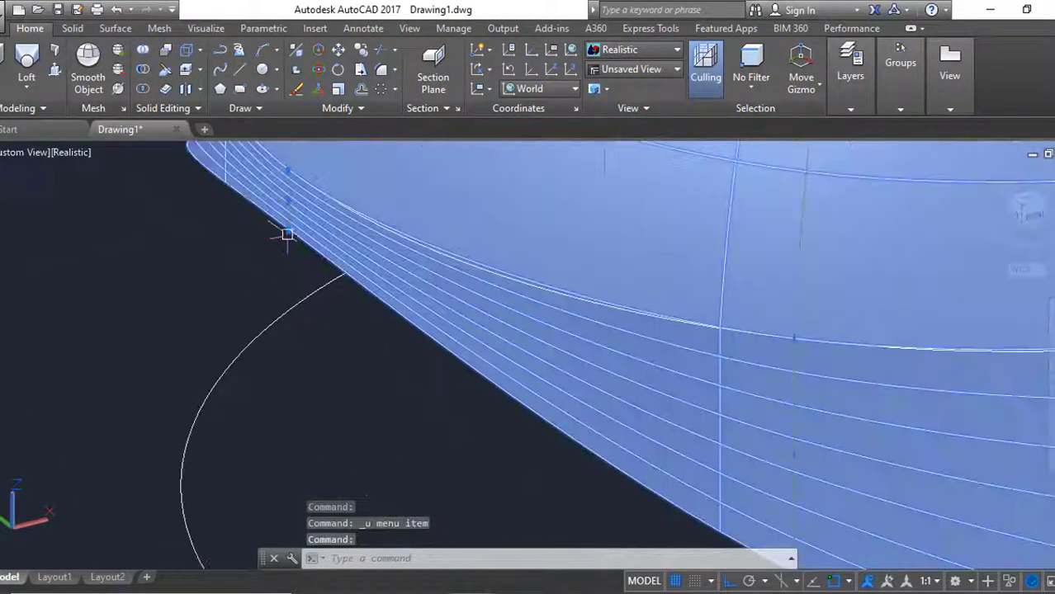
click(287, 233)
mouse_move(287, 231)
shift+middle_down()
mouse_move(329, 266)
mouse_move(280, 281)
mouse_move(549, 355)
shift+middle_up()
scroll(281, 280, down, 5)
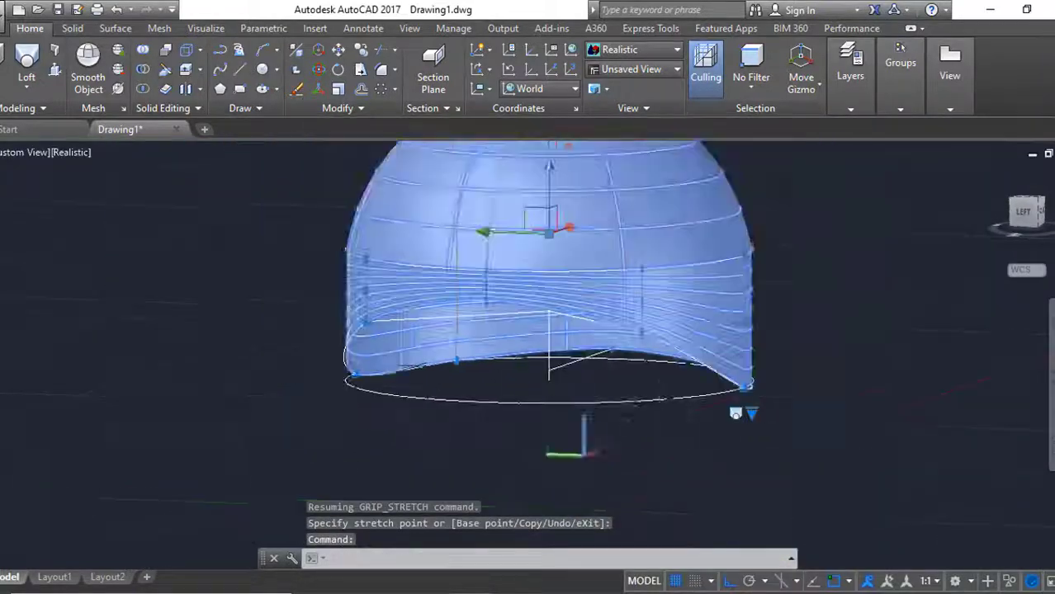
scroll(578, 347, up, 3)
key(Escape)
Grip-stretch the shell again so it rounds into a dome above the base ellipse
click(326, 225)
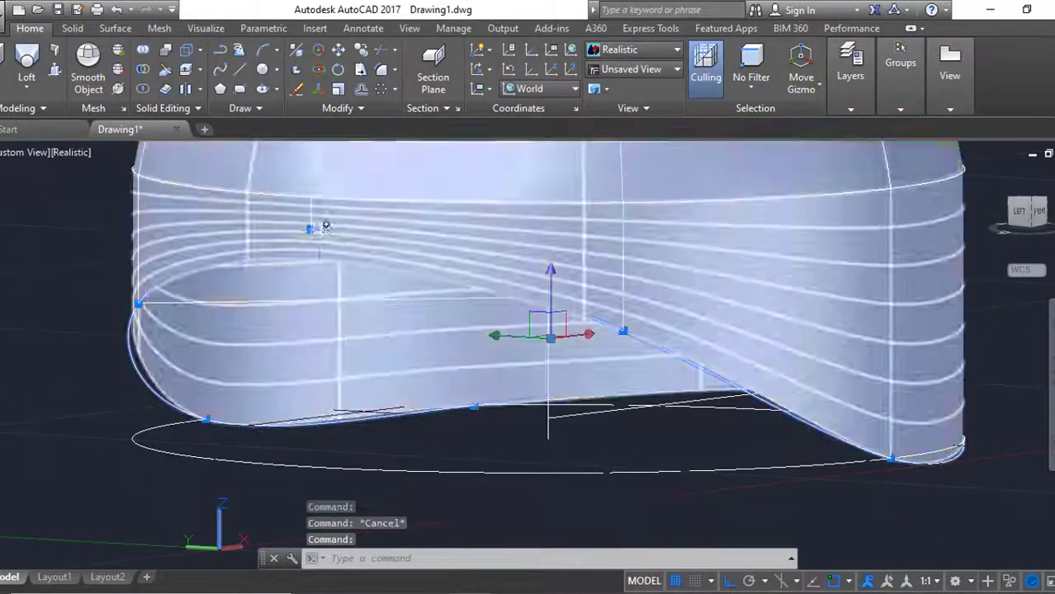
click(311, 229)
scroll(307, 229, down, 5)
mouse_move(307, 229)
shift+middle_down()
mouse_move(470, 443)
mouse_move(582, 462)
mouse_move(520, 488)
mouse_move(596, 514)
mouse_move(596, 366)
mouse_move(573, 291)
mouse_move(541, 316)
shift+middle_up()
key(Escape)
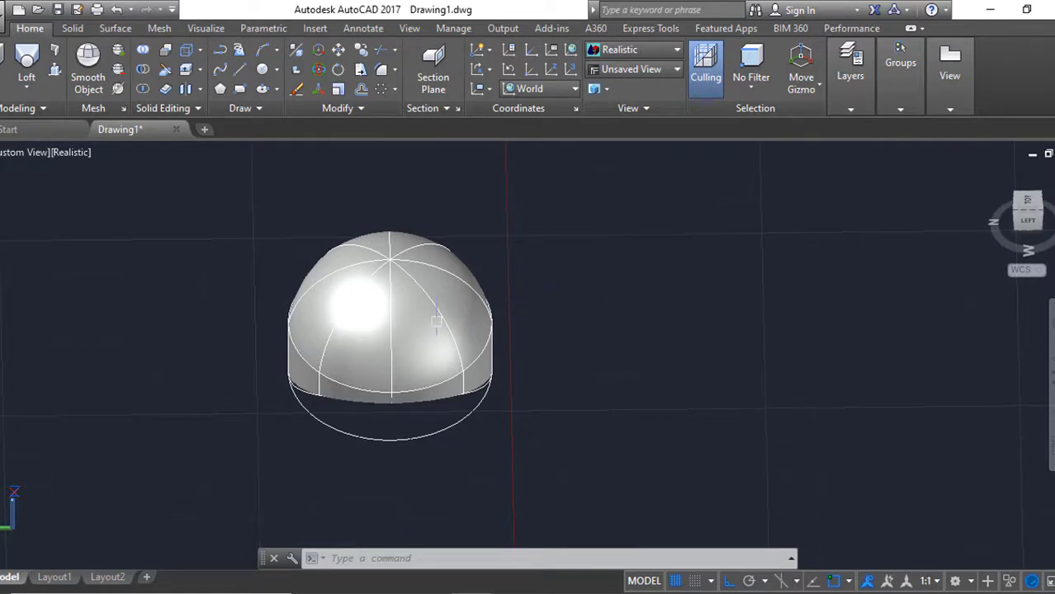
click(436, 324)
right_click(422, 322)
key(Escape)
Switch to Top view and hide the dome shell with Isolate > Hide Objects
shift+middle_drag(655, 375, 655, 330)
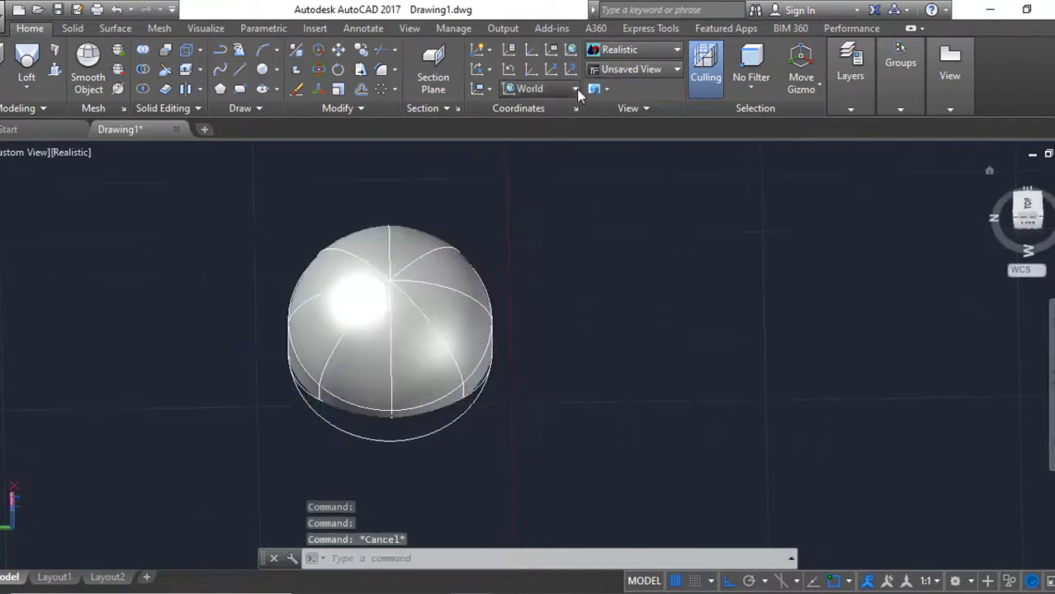
click(1028, 211)
click(611, 389)
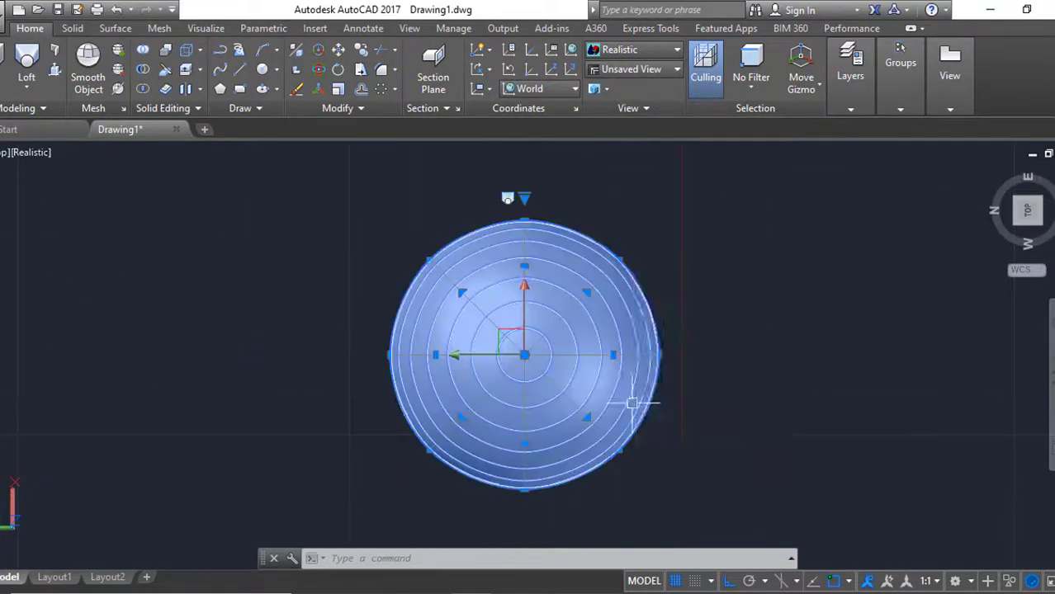
right_click(608, 388)
click(878, 301)
Window-select the fourteen radial construction lines and erase them
click(273, 169)
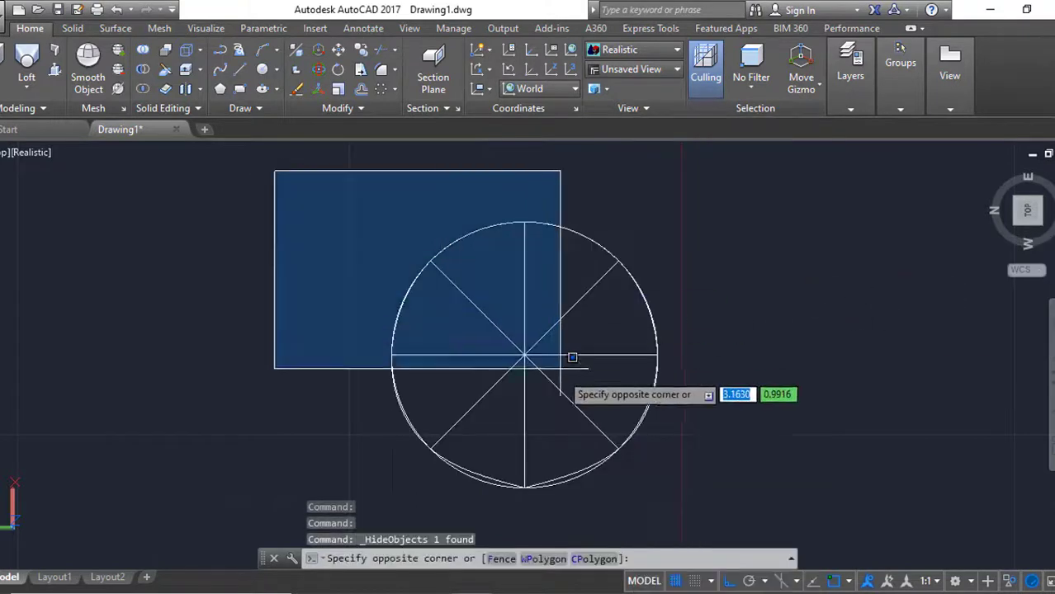
click(570, 365)
click(495, 329)
click(840, 511)
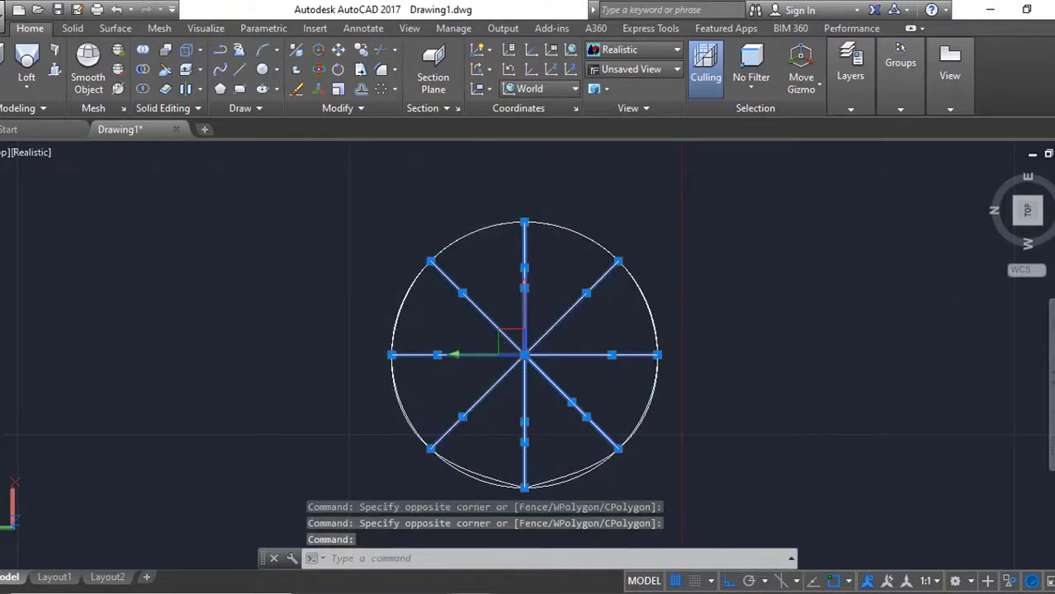
text(e)
key(Return)
shift+middle_drag(631, 483, 554, 345)
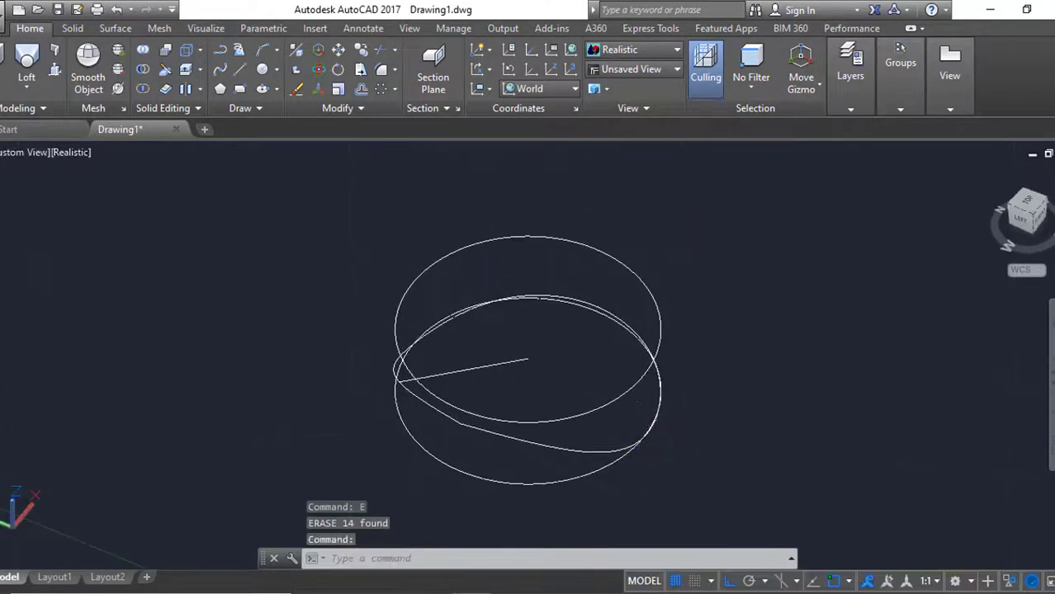
mouse_move(738, 302)
shift+middle_down()
mouse_move(688, 342)
mouse_move(753, 377)
shift+middle_up()
Draw a small rectangle beside the circles with RECTANG
text(rec)
key(Return)
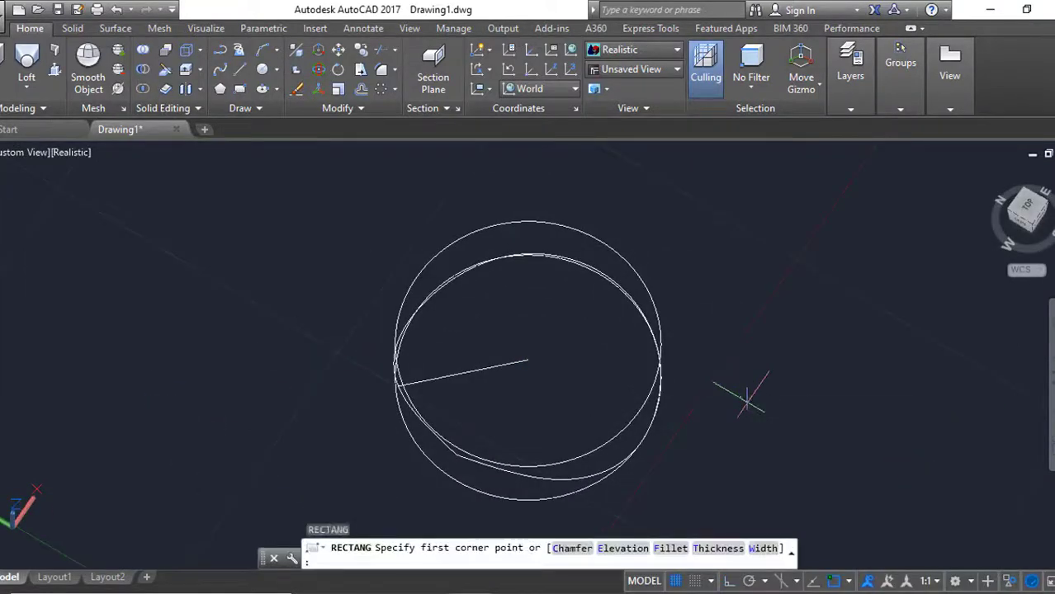
click(747, 401)
scroll(746, 404, up, 2)
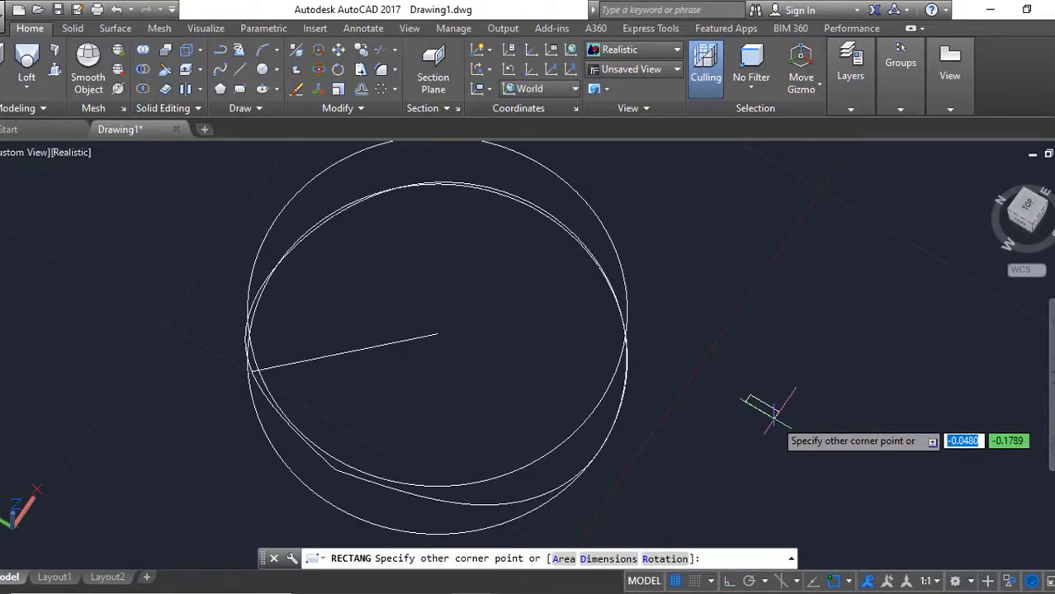
click(774, 410)
scroll(774, 411, up, 2)
Fillet the rectangle's corners with a 0.02 radius
key(f)
key(Return)
click(776, 404)
text(r)
key(Return)
text(.05)
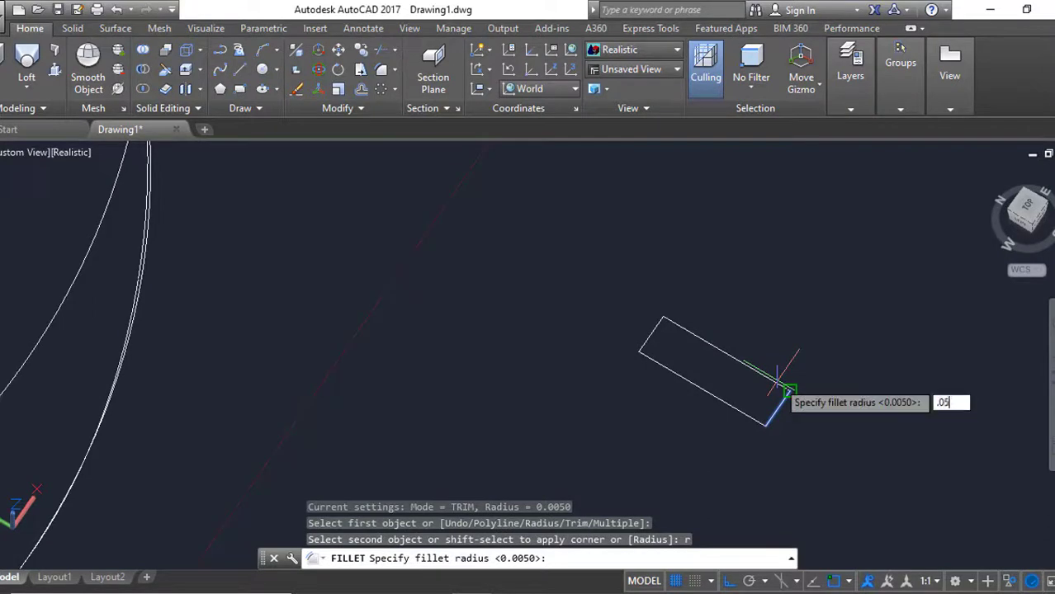
key(Return)
click(777, 378)
key(Return)
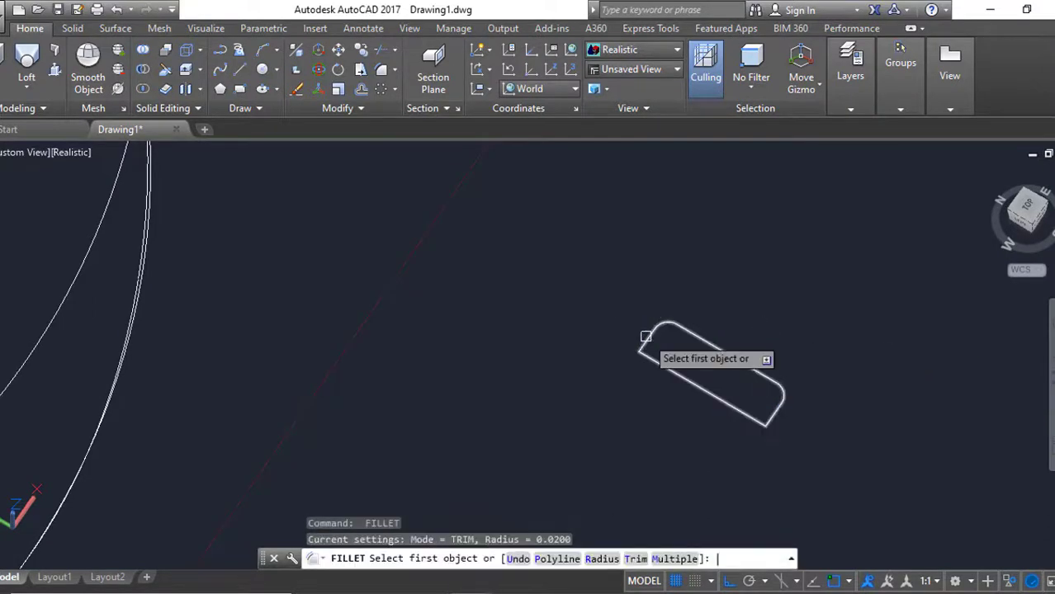
click(775, 415)
scroll(775, 414, down, 5)
key(Escape)
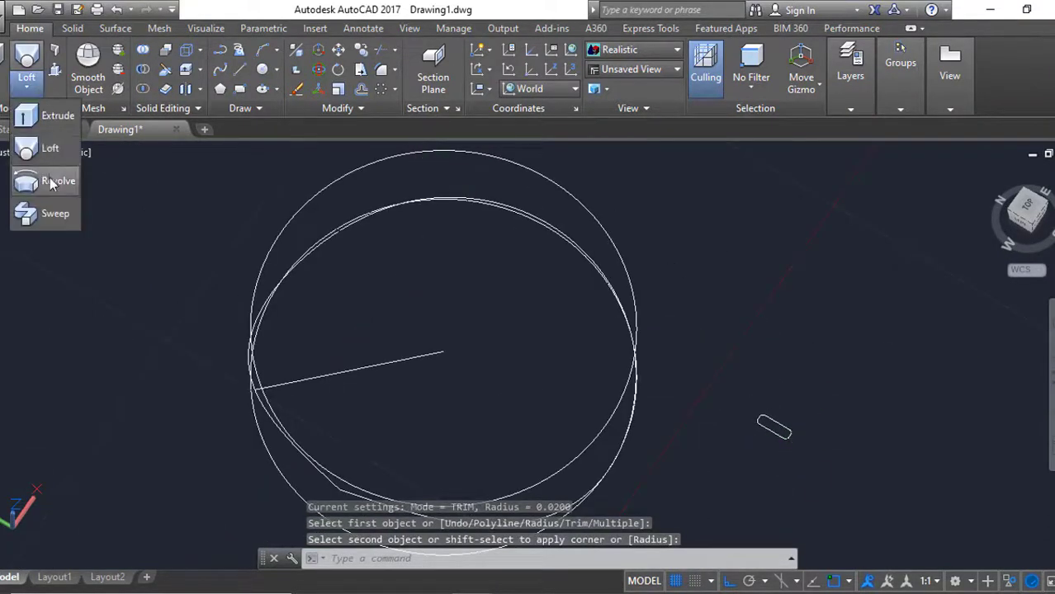
Sweep the rounded rectangle along the brim curve
click(49, 213)
click(761, 423)
key(Return)
shift+middle_drag(706, 387, 439, 471)
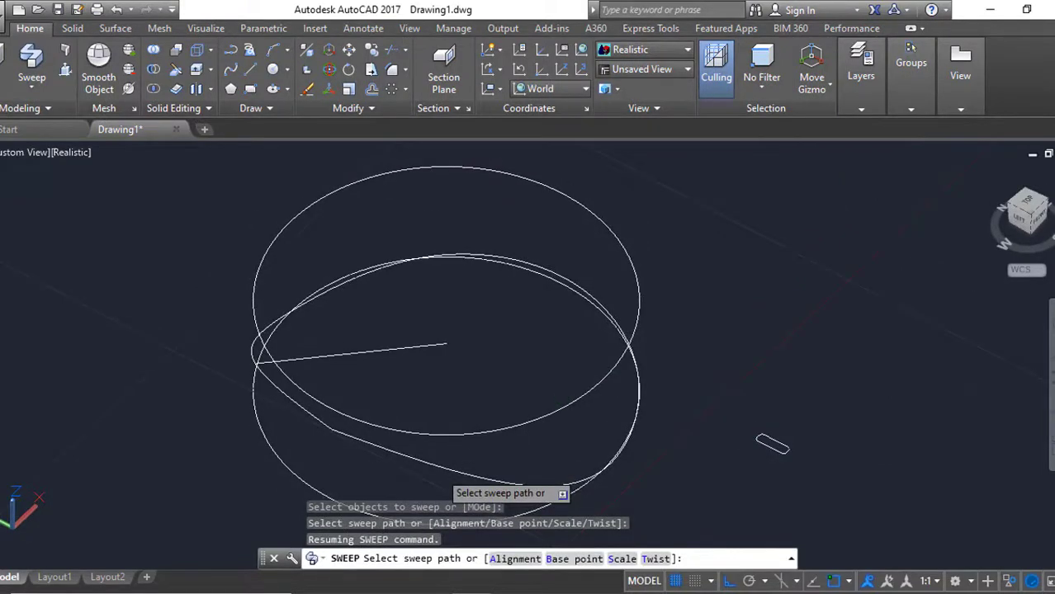
click(439, 471)
shift+middle_drag(438, 471, 653, 430)
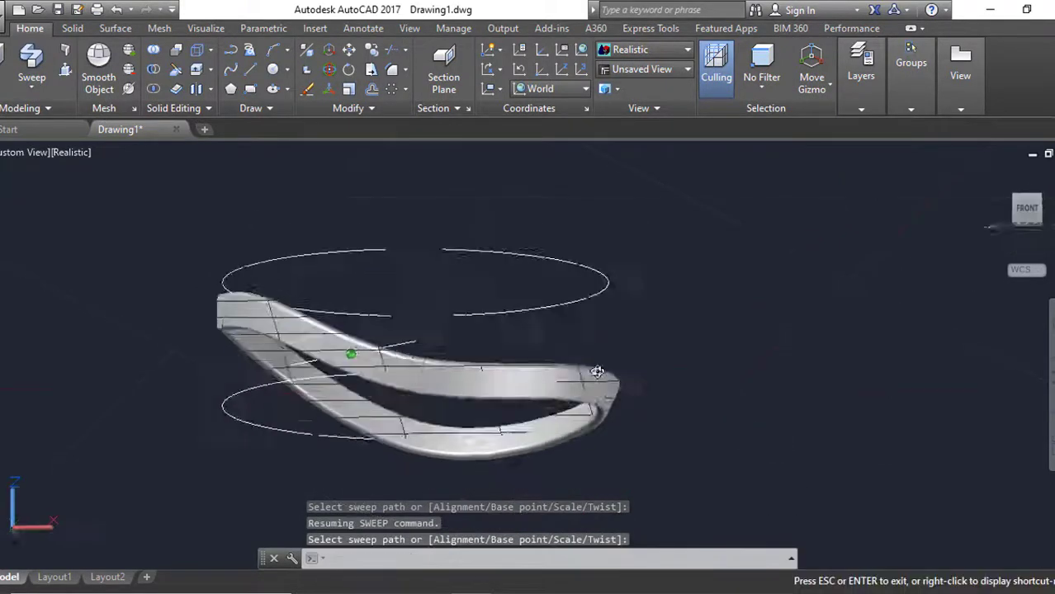
End object isolation so the whole helmet with its dome shell shows again
right_click(713, 15)
click(993, 93)
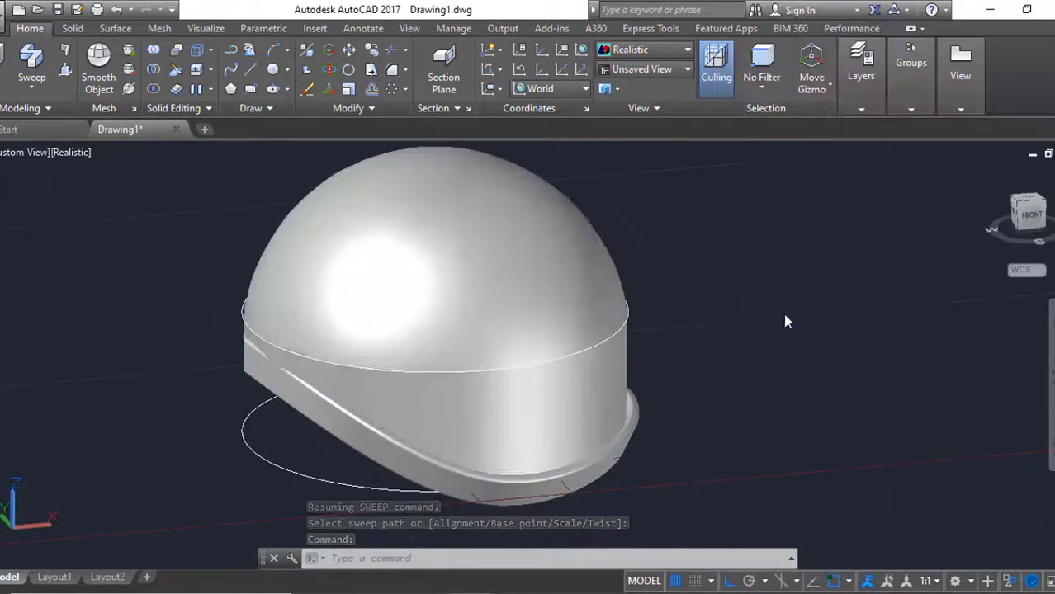
right_click(783, 310)
mouse_move(712, 320)
shift+middle_down()
mouse_move(378, 288)
mouse_move(702, 386)
mouse_move(760, 309)
mouse_move(708, 351)
shift+middle_up()
Orbit the circles into a tilted view after abandoning a first line attempt
key(Escape)
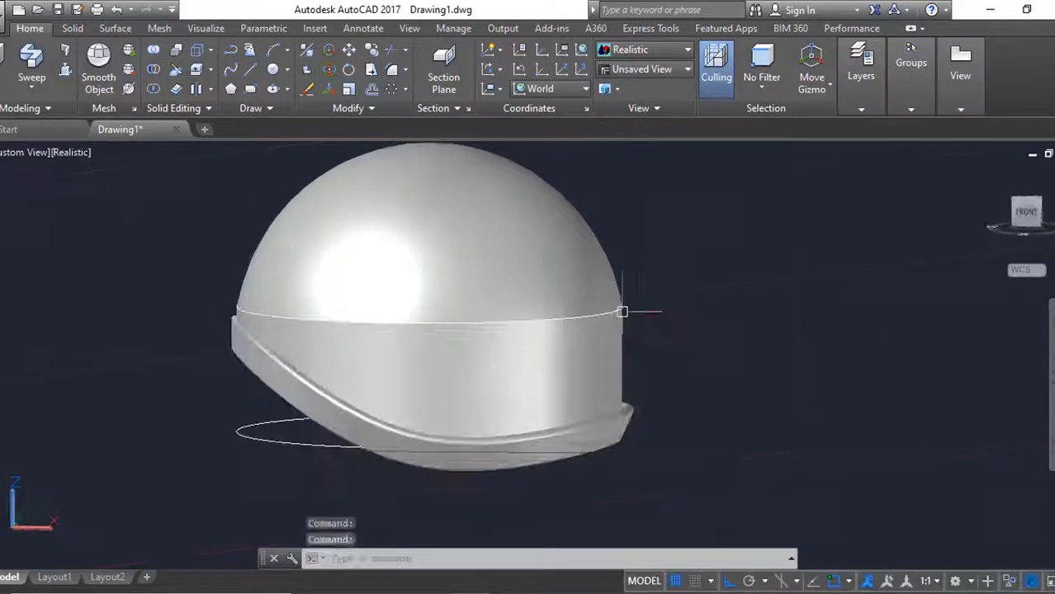
text(l)
key(Return)
mouse_move(911, 408)
shift+middle_down()
mouse_move(740, 342)
mouse_move(692, 354)
shift+middle_up()
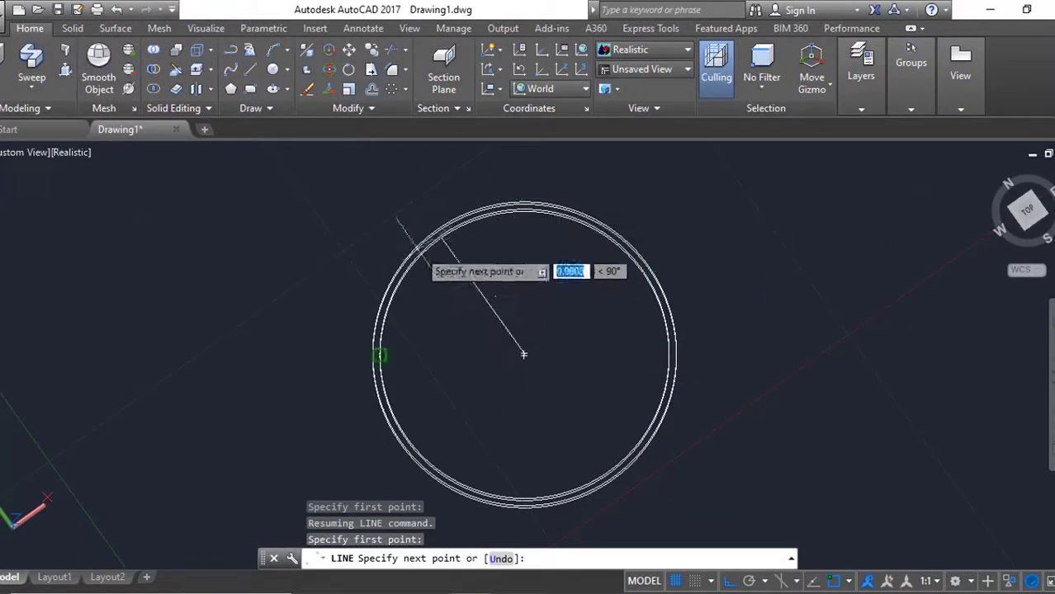
key(Escape)
mouse_move(669, 356)
shift+middle_down()
mouse_move(737, 372)
mouse_move(641, 431)
mouse_move(530, 438)
mouse_move(593, 416)
mouse_move(561, 347)
shift+middle_up()
Draw a vertical line from below the circles up past them
text(l)
key(Return)
scroll(537, 262, up, 3)
scroll(507, 283, down, 2)
scroll(530, 397, down, 3)
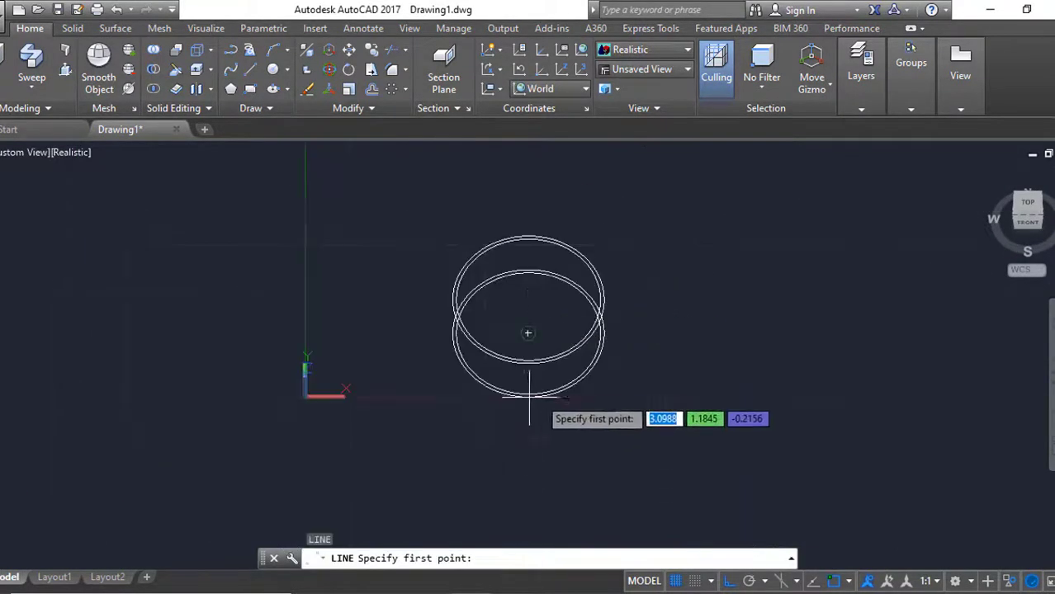
click(682, 403)
click(682, 180)
key(Escape)
Move the new line so it crosses the circles
click(690, 235)
click(670, 294)
click(682, 402)
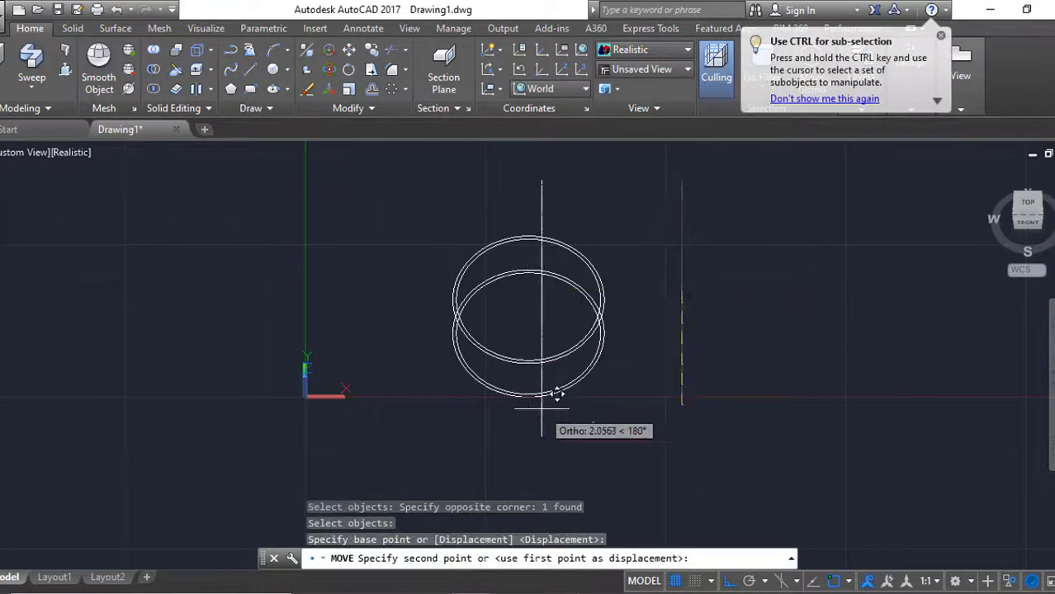
shift+middle_drag(557, 395, 584, 334)
click(551, 330)
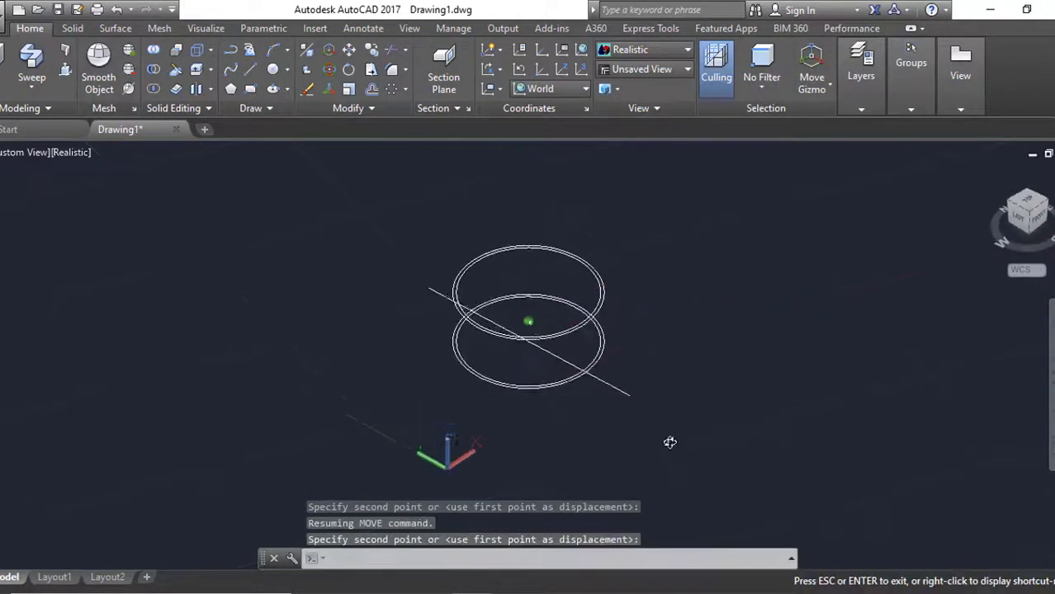
Copy the cutting line to a second position above the first
text(co)
key(Return)
click(582, 396)
key(Return)
scroll(575, 339, up, 3)
click(482, 304)
shift+middle_drag(483, 303, 505, 283)
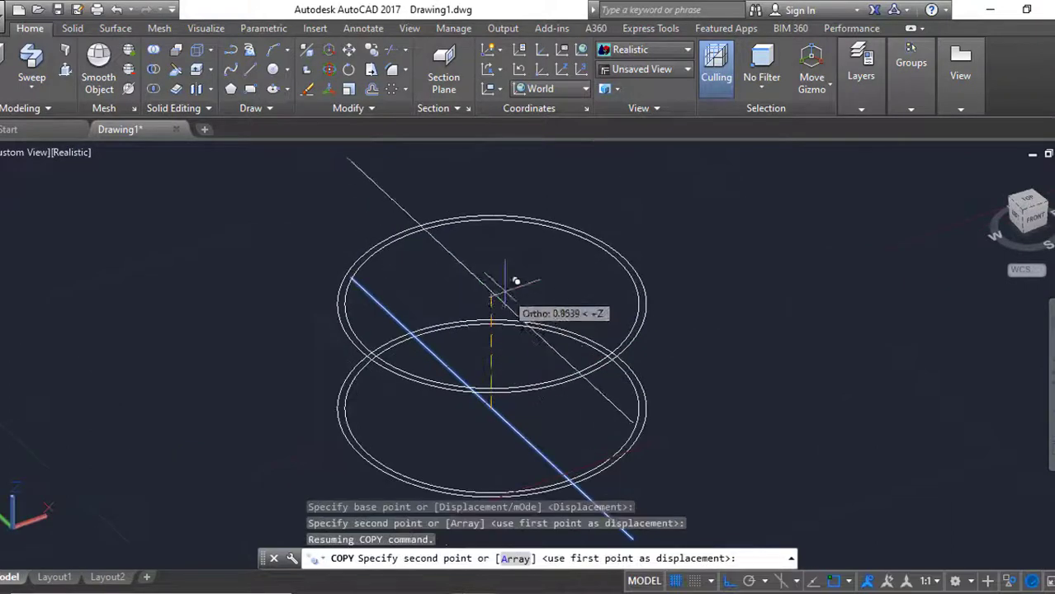
click(491, 304)
key(Escape)
Trim away the circles' right halves and the extra line end
text(tr)
key(Return)
key(Return)
click(635, 314)
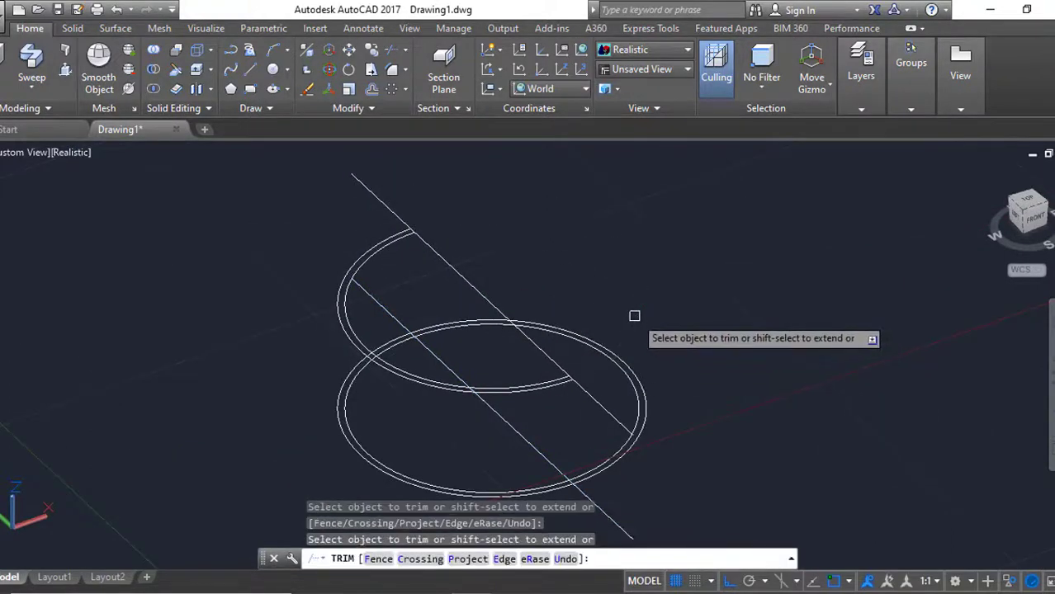
click(634, 404)
click(625, 426)
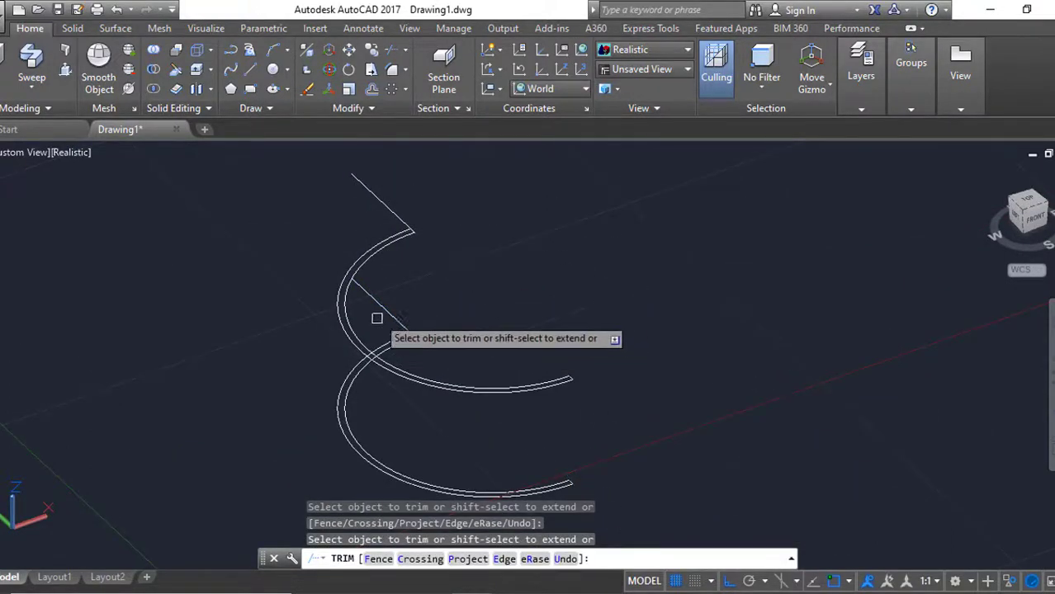
shift+middle_drag(589, 377, 572, 352)
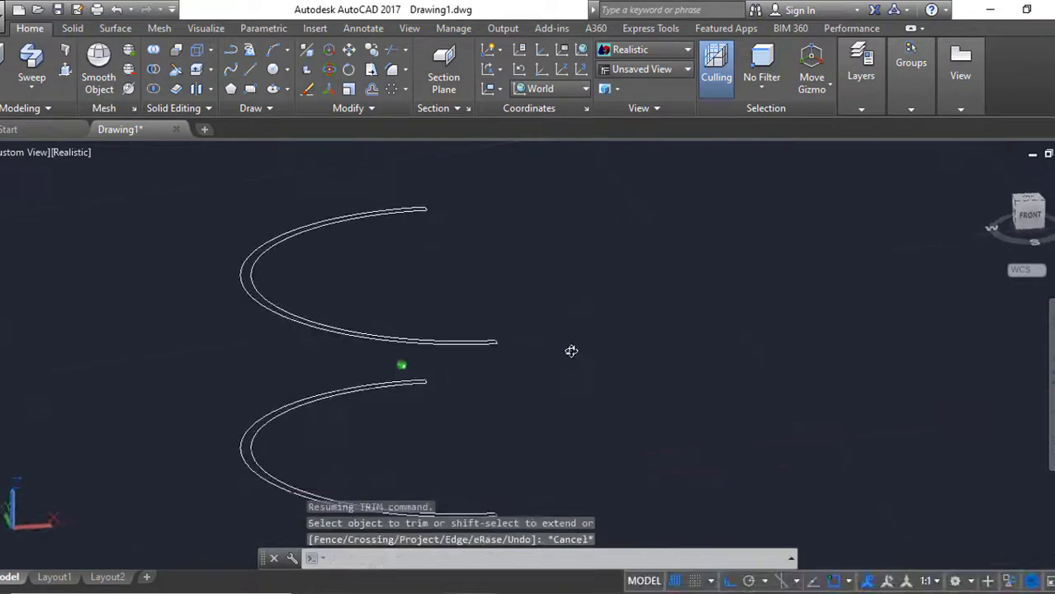
key(Escape)
Switch to Front view, then orbit it back into 3D after a cancelled polyline
click(1034, 217)
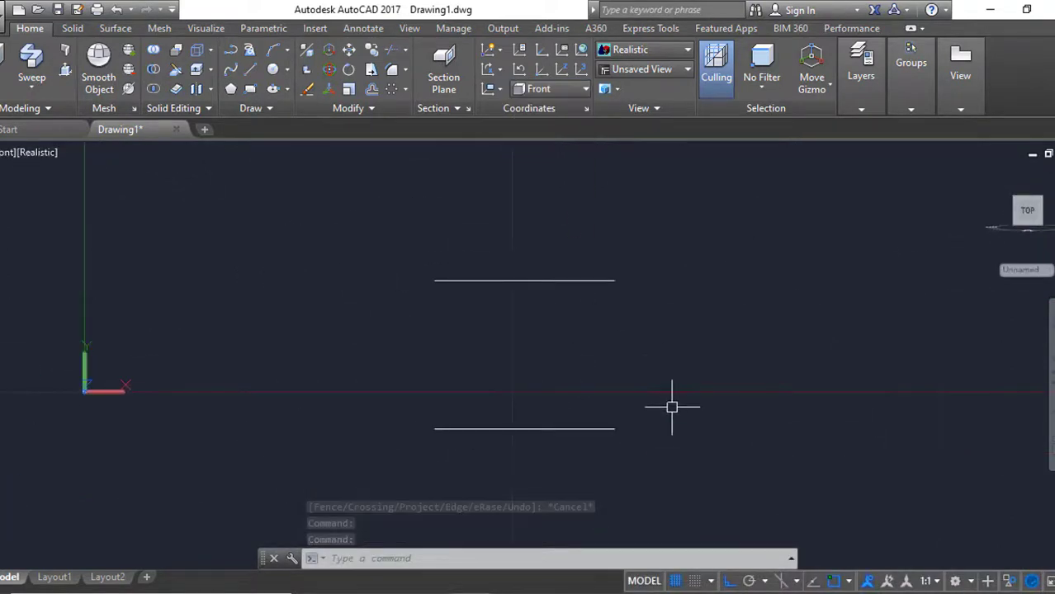
text(pl)
key(Return)
click(615, 281)
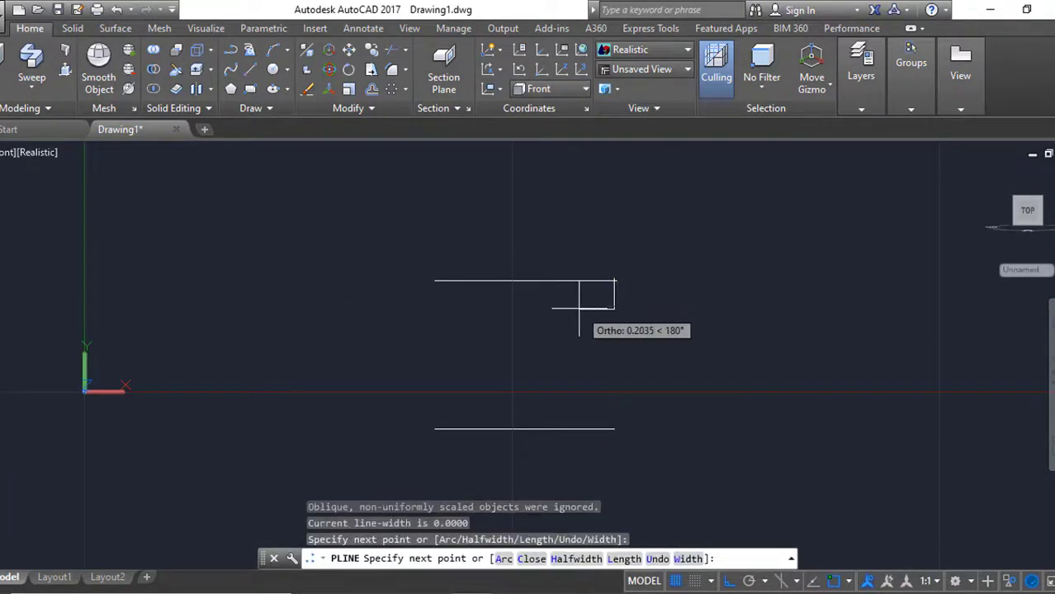
key(Escape)
mouse_move(615, 281)
shift+middle_down()
mouse_move(582, 431)
mouse_move(700, 412)
mouse_move(732, 422)
mouse_move(693, 314)
shift+middle_up()
Draw a polyline from the top arc's right end down to the lower arc
text(pl)
key(Return)
click(686, 200)
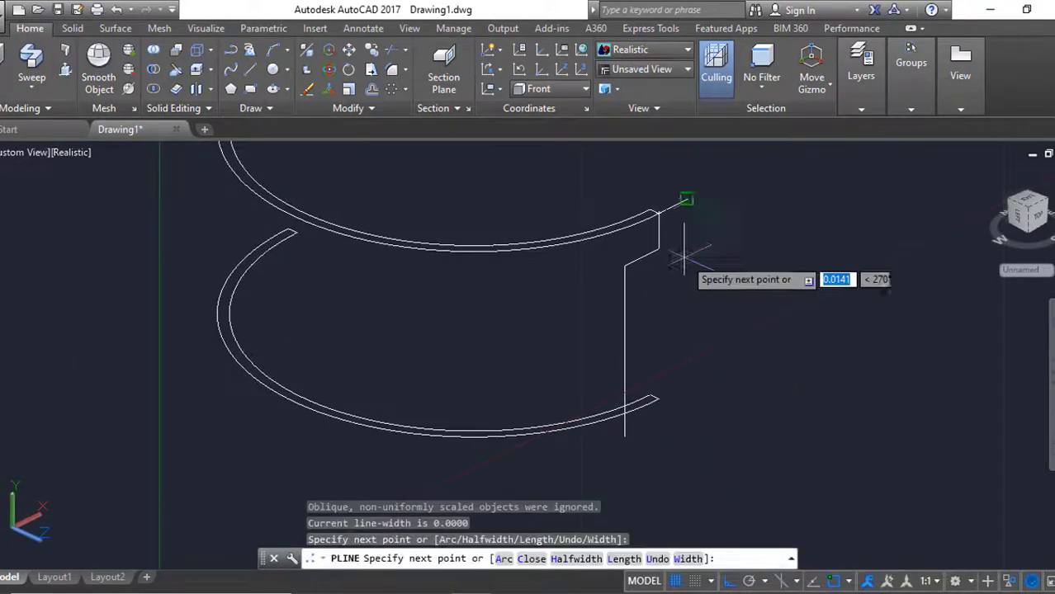
click(624, 438)
key(Return)
mouse_move(718, 390)
shift+middle_down()
mouse_move(617, 420)
mouse_move(751, 409)
shift+middle_up()
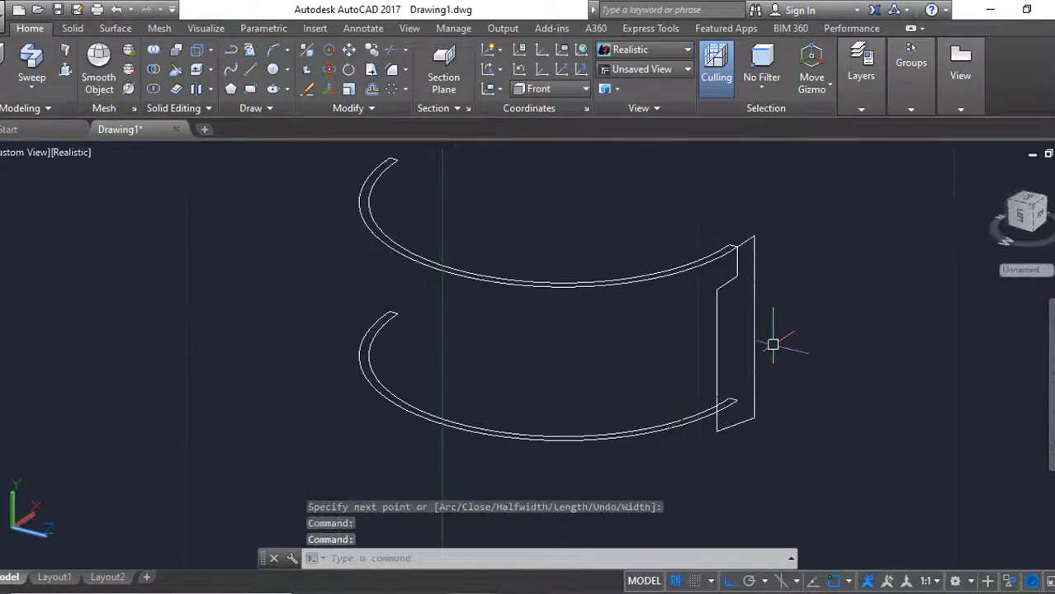
text(ext)
key(Return)
mouse_move(649, 358)
shift+middle_down()
mouse_move(472, 382)
mouse_move(665, 347)
mouse_move(637, 404)
shift+middle_up()
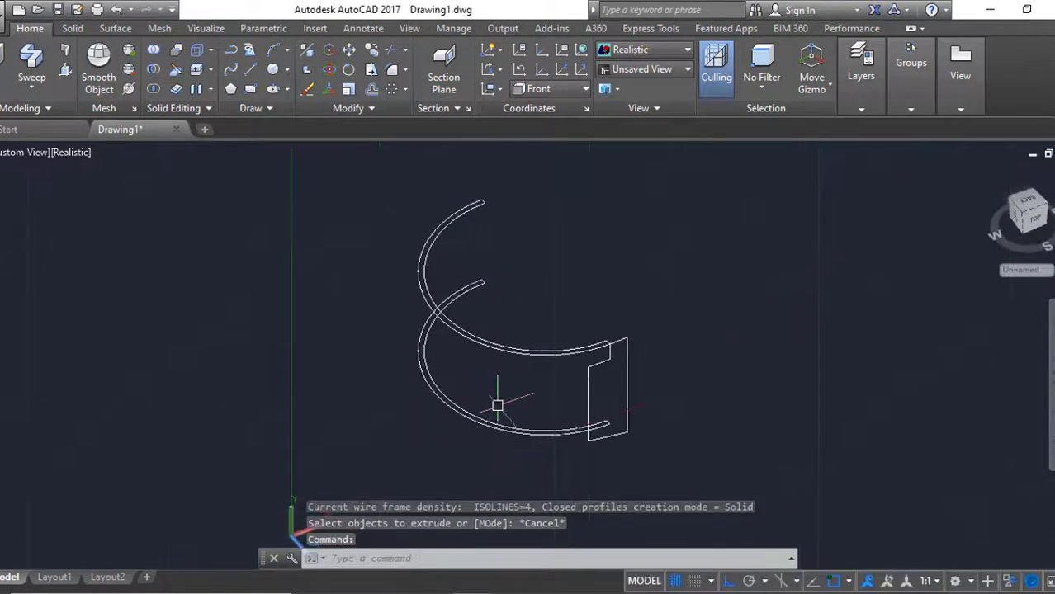
Offset the half arcs by 0.05 to make a double-walled strip
scroll(497, 405, up, 2)
text(o)
key(Return)
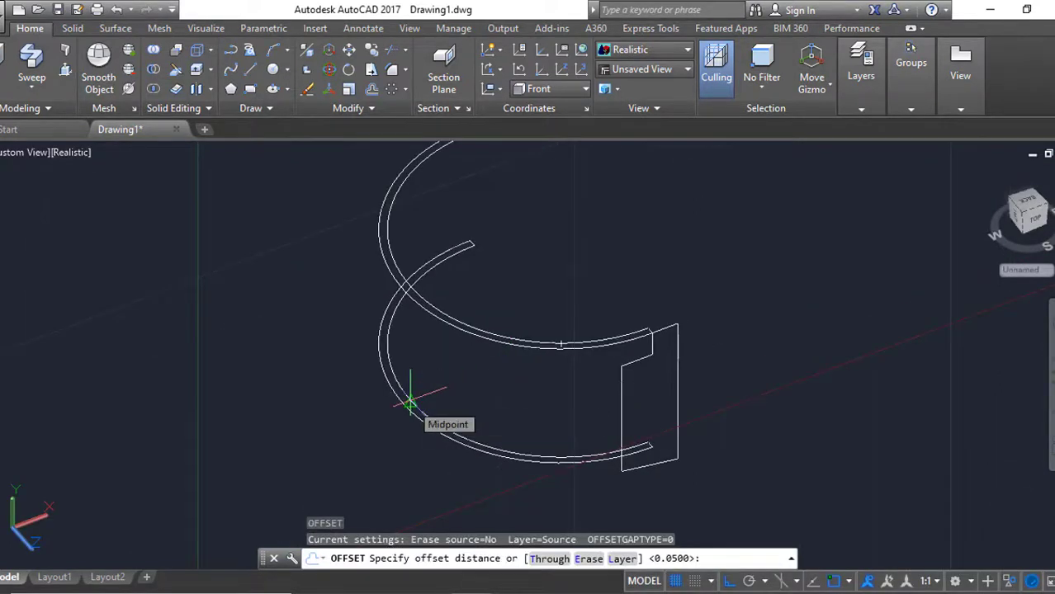
click(410, 423)
click(389, 437)
click(409, 296)
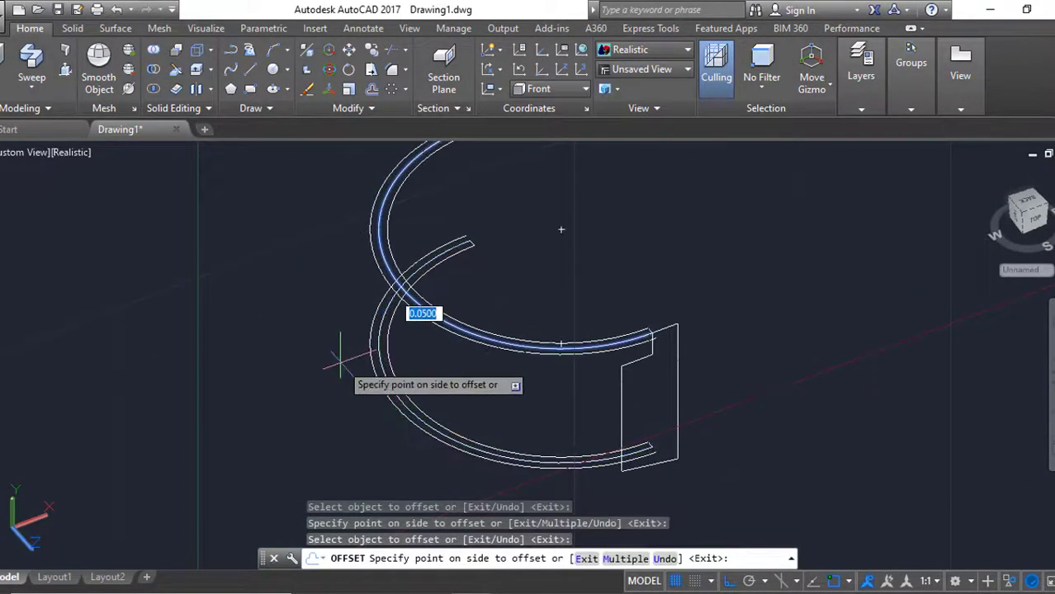
key(Escape)
Grip-stretch an arc end point, then try a trim and cancel it
scroll(648, 298, up, 4)
scroll(652, 394, up, 3)
click(658, 399)
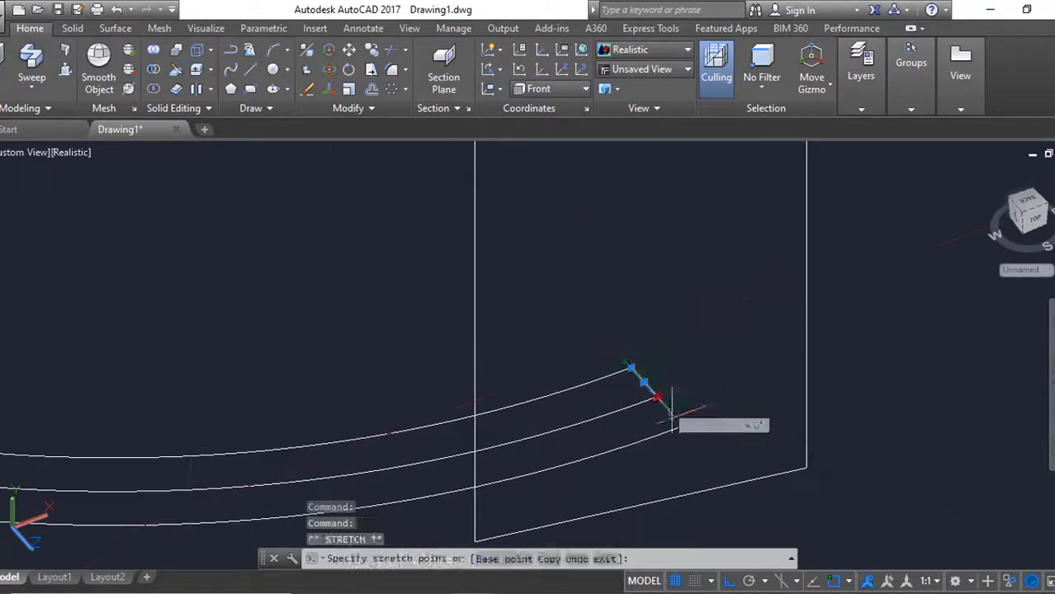
key(Escape)
text(tr)
key(space)
key(space)
click(648, 382)
key(Escape)
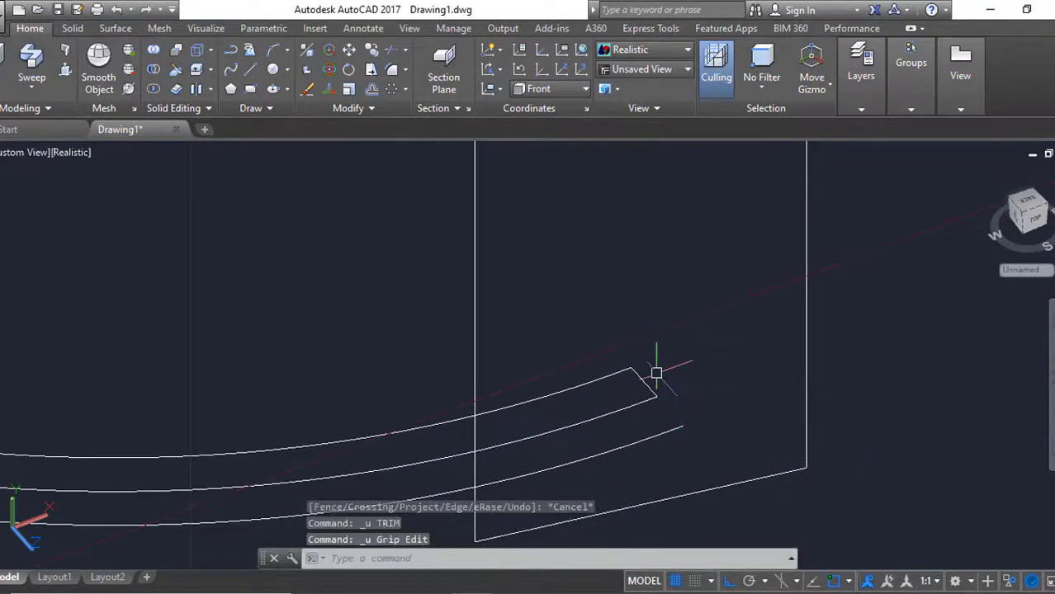
Erase the stray arc near the front profile
click(658, 386)
click(679, 424)
key(Escape)
click(624, 370)
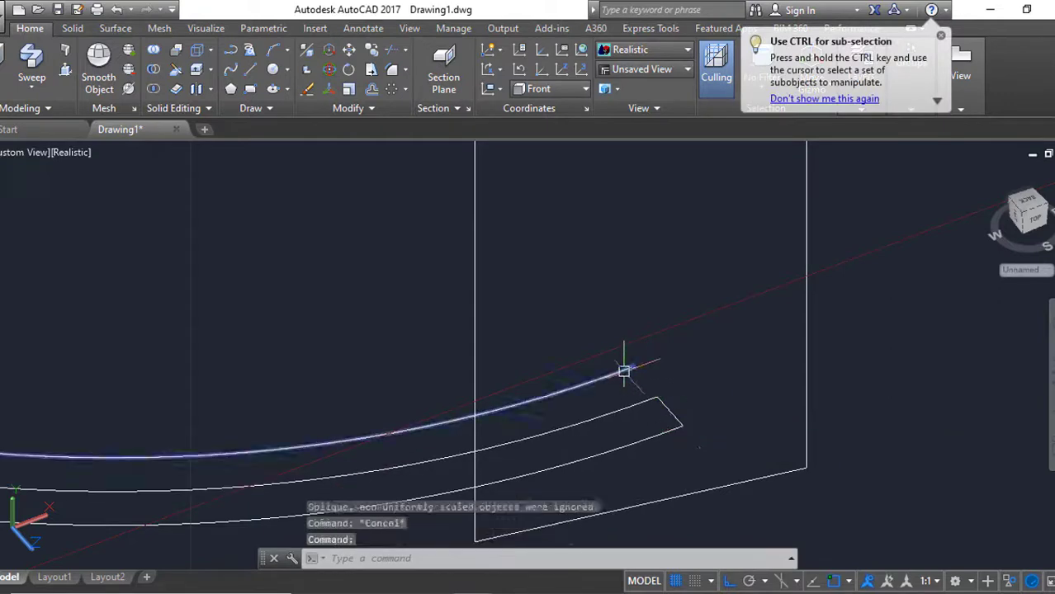
text(e)
scroll(660, 403, up, 2)
scroll(382, 333, down, 3)
scroll(479, 347, up, 3)
Start moving a segment from a base point, then cancel the move
text(m)
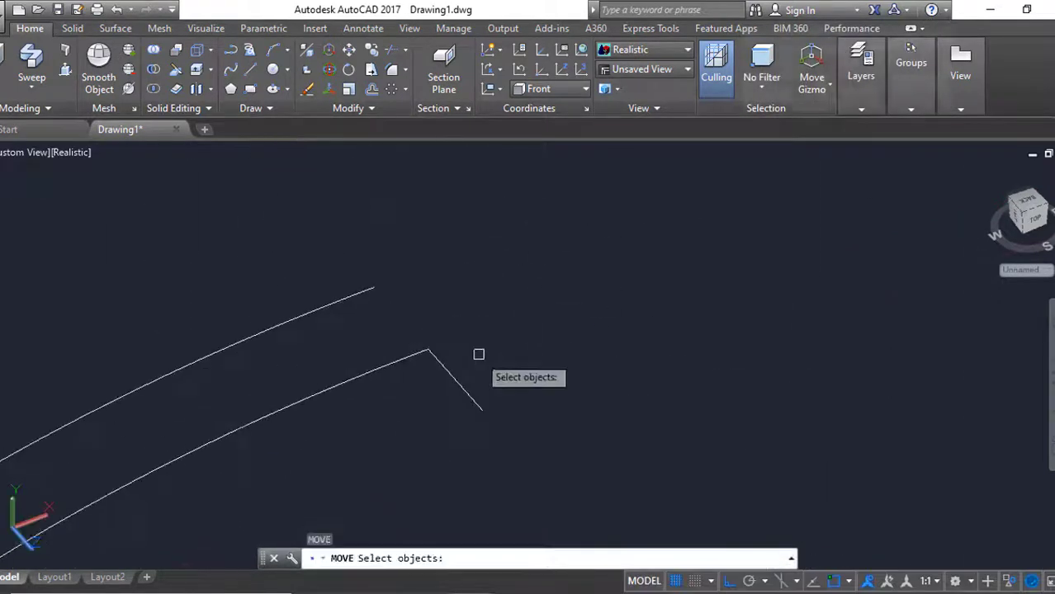
click(463, 388)
key(Return)
key(Escape)
scroll(443, 334, down, 3)
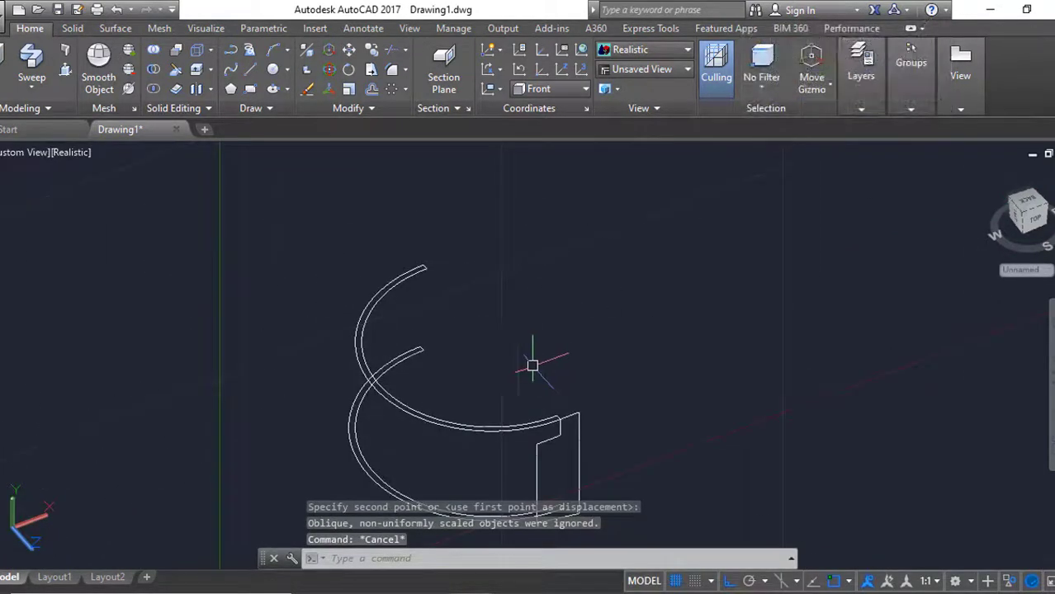
Join the arc and profile pieces into polylines
click(34, 82)
click(33, 148)
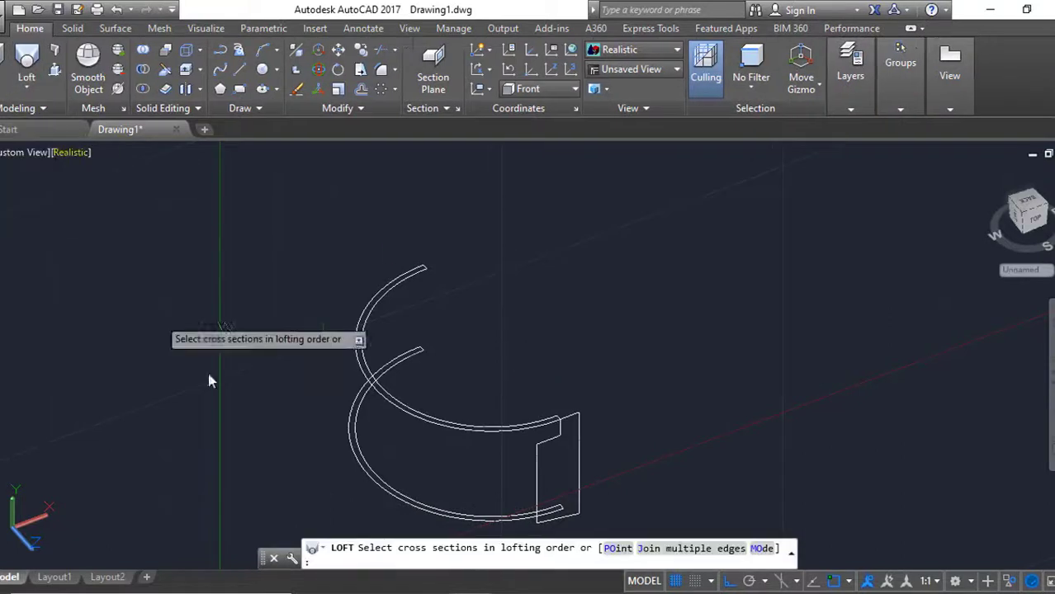
key(Escape)
text(j)
click(431, 429)
click(496, 365)
click(638, 417)
mouse_move(588, 337)
mouse_down()
mouse_move(471, 302)
mouse_move(376, 397)
mouse_up()
click(459, 389)
click(594, 450)
key(Return)
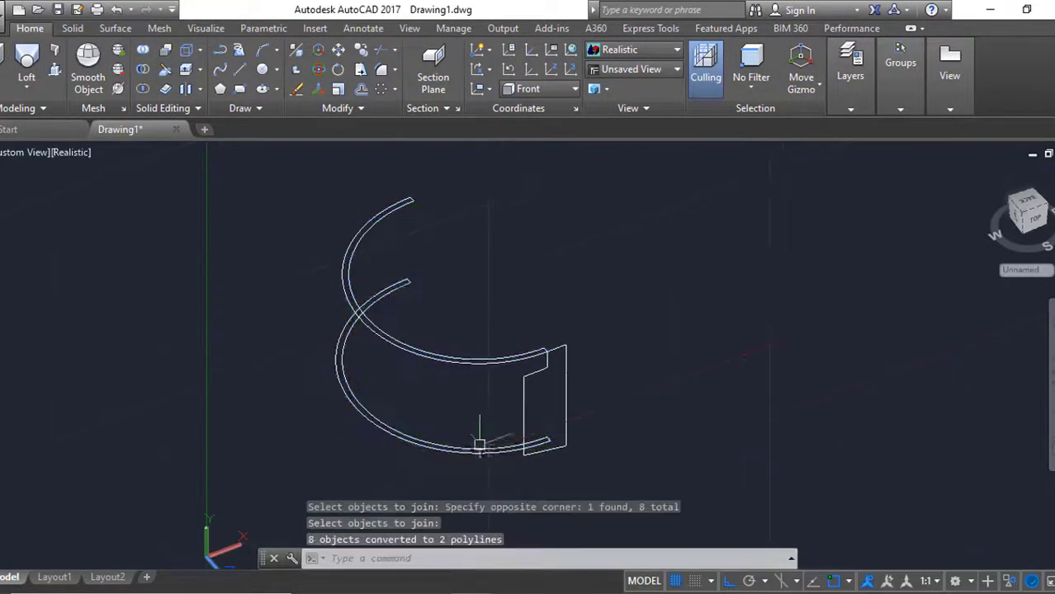
Loft the two arcs into a curved band using cross sections only
click(26, 66)
click(363, 413)
click(405, 351)
key(Return)
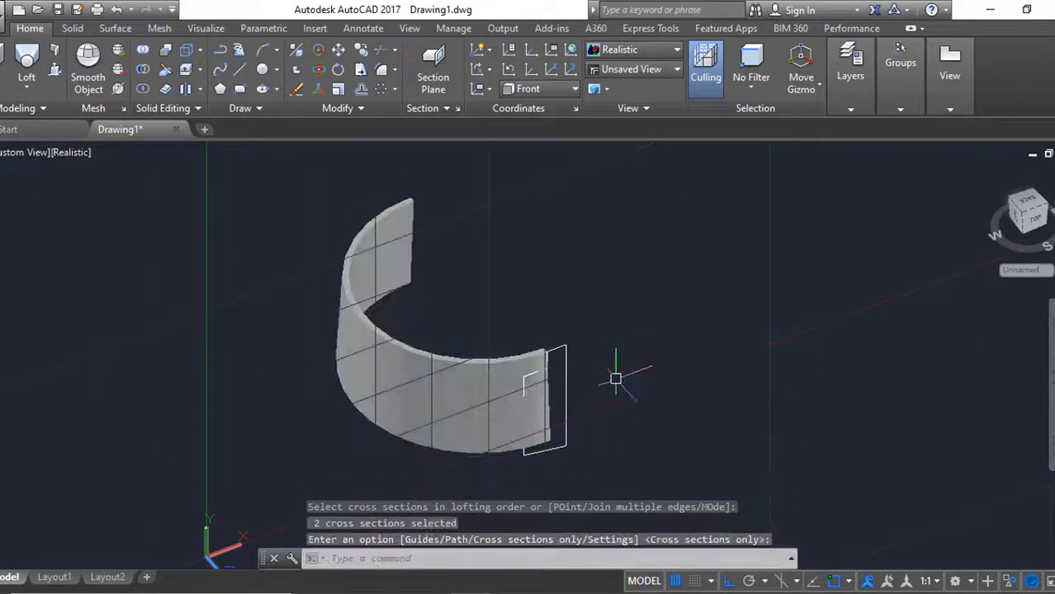
key(Return)
shift+middle_drag(613, 372, 698, 431)
Set the UCS back to World, abandoning a move of the band
text(m)
key(Return)
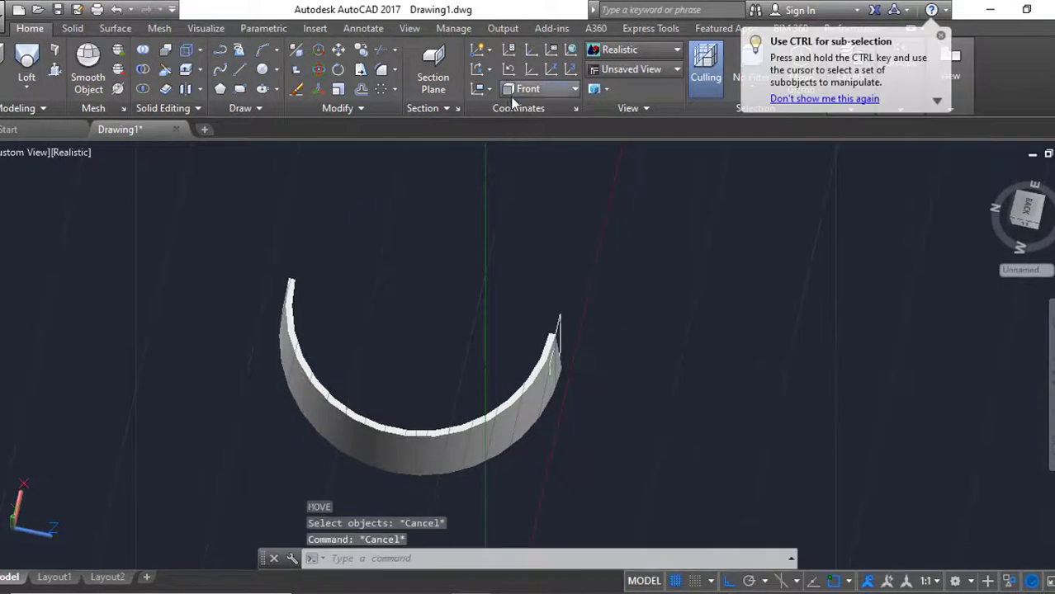
click(528, 89)
click(529, 104)
text(m)
key(Return)
click(627, 363)
key(Escape)
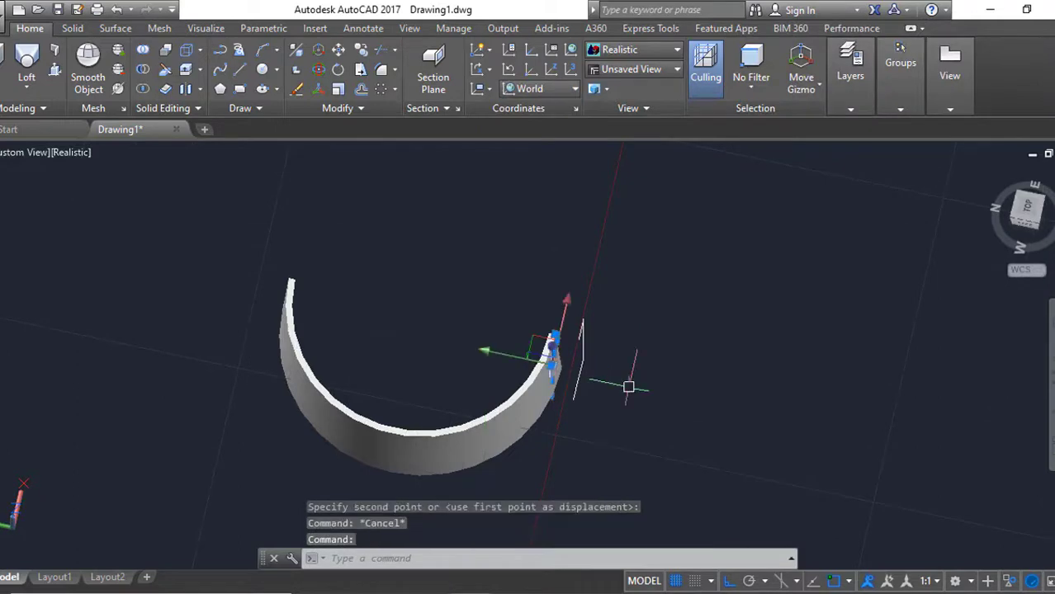
Attempt to move the lofted band, then orbit around its end
scroll(561, 347, up, 2)
text(m)
key(Return)
scroll(570, 322, up, 2)
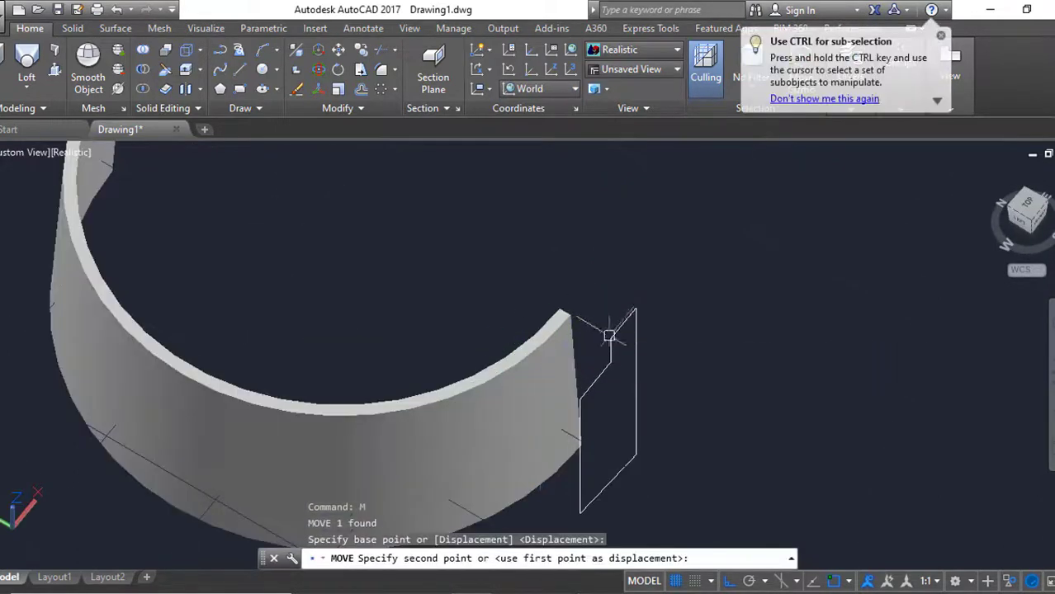
key(Escape)
mouse_move(608, 336)
shift+middle_down()
mouse_move(612, 303)
mouse_move(633, 328)
mouse_move(660, 313)
shift+middle_up()
Join the side profile's edges into a single outline
text(j)
key(Return)
click(610, 313)
scroll(626, 301, up, 2)
text(ff)
key(Return)
Fillet the profile's diagonal corner with a 0.05 radius
text(f)
key(Return)
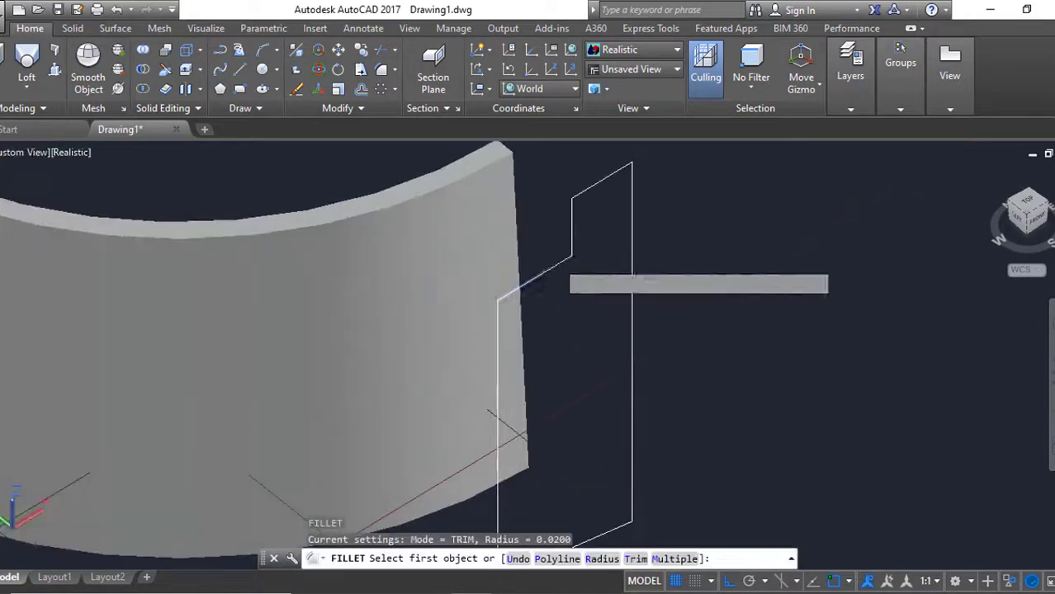
click(535, 279)
text(r)
key(Return)
click(568, 234)
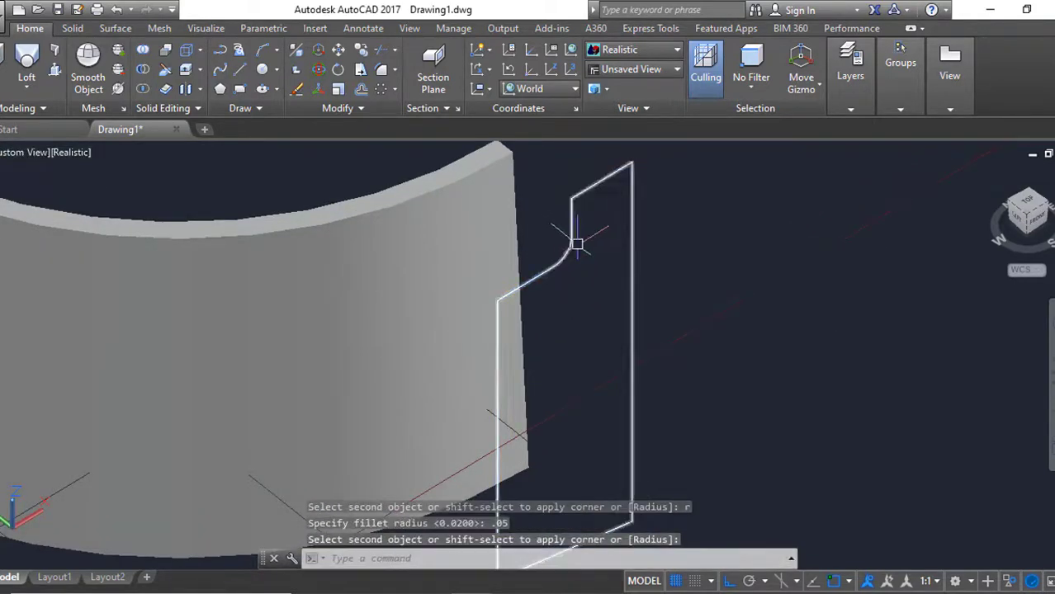
shift+middle_drag(577, 235, 578, 290)
Round the remaining profile corner with the same 0.05 fillet
key(Return)
click(541, 330)
key(Return)
click(526, 314)
scroll(526, 314, up, 3)
key(Escape)
key(Return)
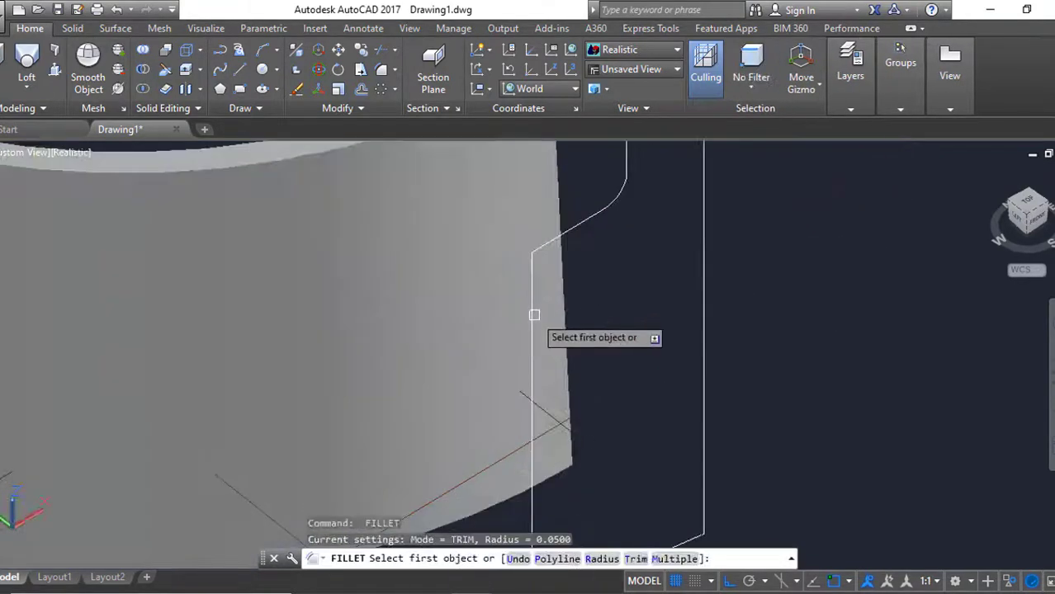
click(535, 301)
scroll(535, 299, down, 3)
click(677, 400)
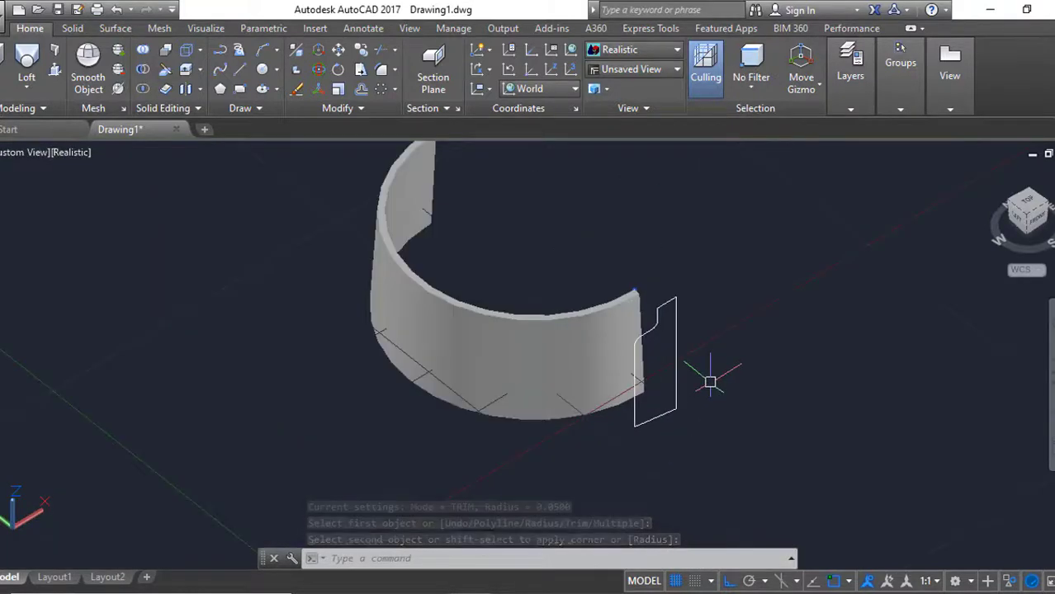
Extrude the filleted profile into a solid across the band's open side
text(ext)
key(Return)
click(676, 391)
key(Return)
click(226, 386)
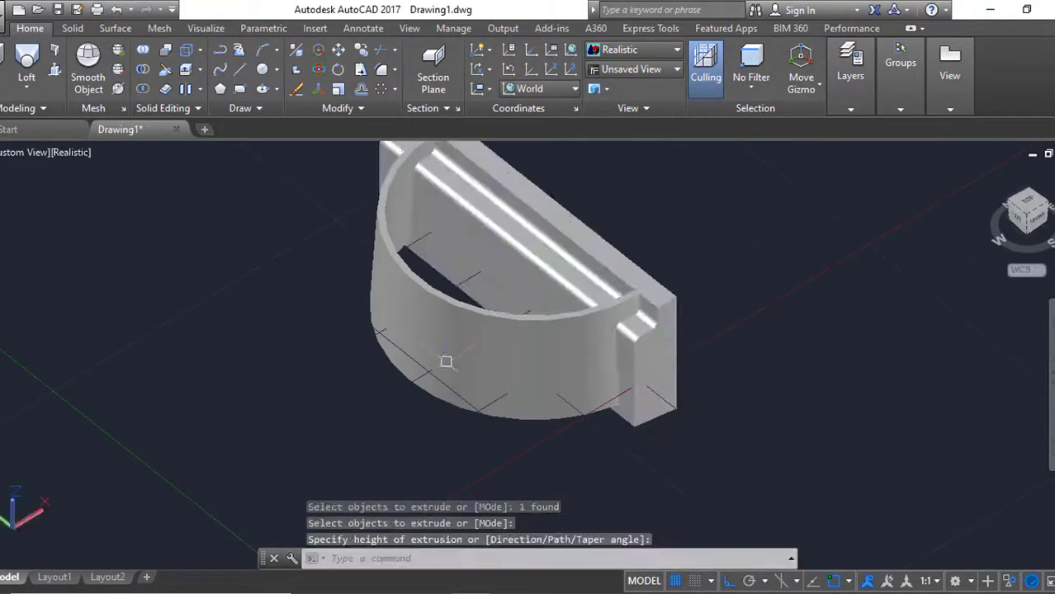
Subtract the extruded profile from the lofted band to notch its end
text(su)
key(Return)
click(489, 272)
key(Return)
click(656, 379)
Complete the subtraction and round a first band edge with Solid tab Fillet Edge
key(Return)
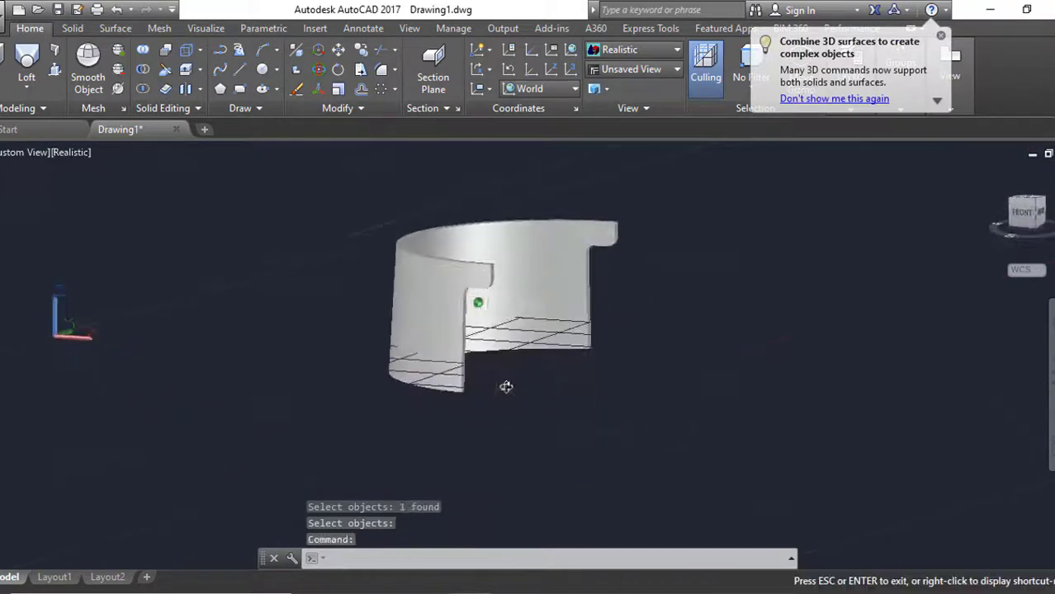
click(72, 28)
click(559, 66)
scroll(466, 396, up, 3)
scroll(522, 276, up, 2)
click(522, 276)
key(Return)
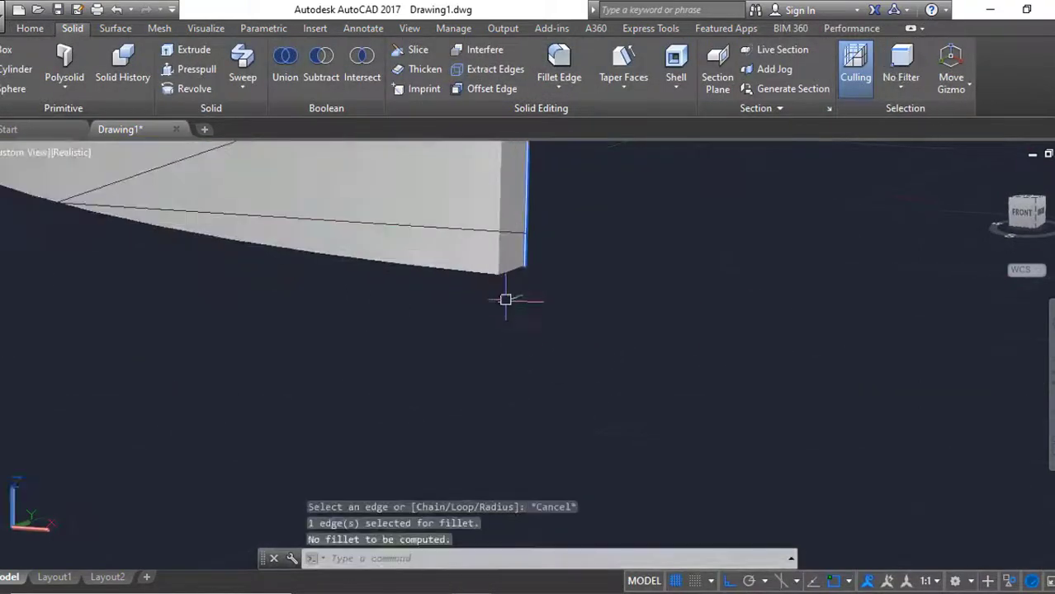
key(Return)
shift+middle_drag(501, 271, 508, 268)
Round the band's lower end edges with a 0.3-radius fillet
text(r)
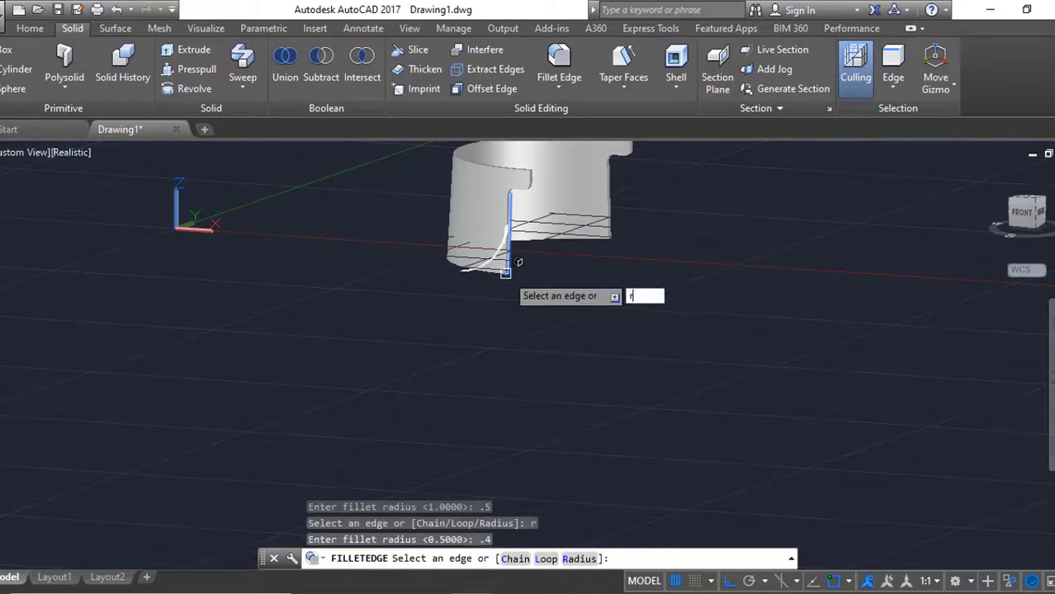
click(510, 248)
key(Return)
scroll(577, 264, up, 3)
key(Return)
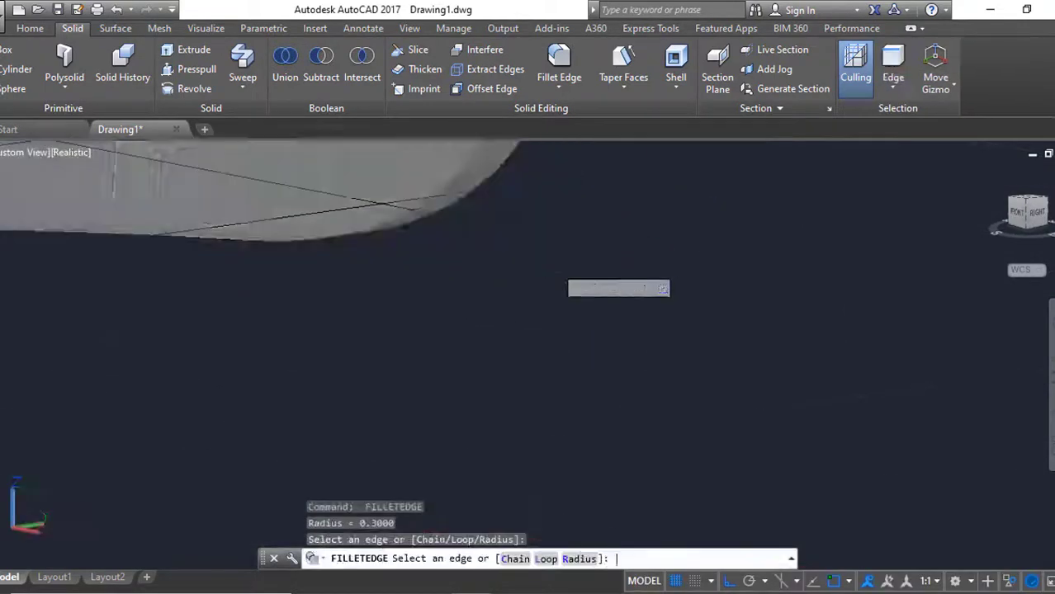
scroll(506, 270, down, 5)
click(506, 270)
key(Return)
Switch to Left view and set the UCS to Left
click(1024, 212)
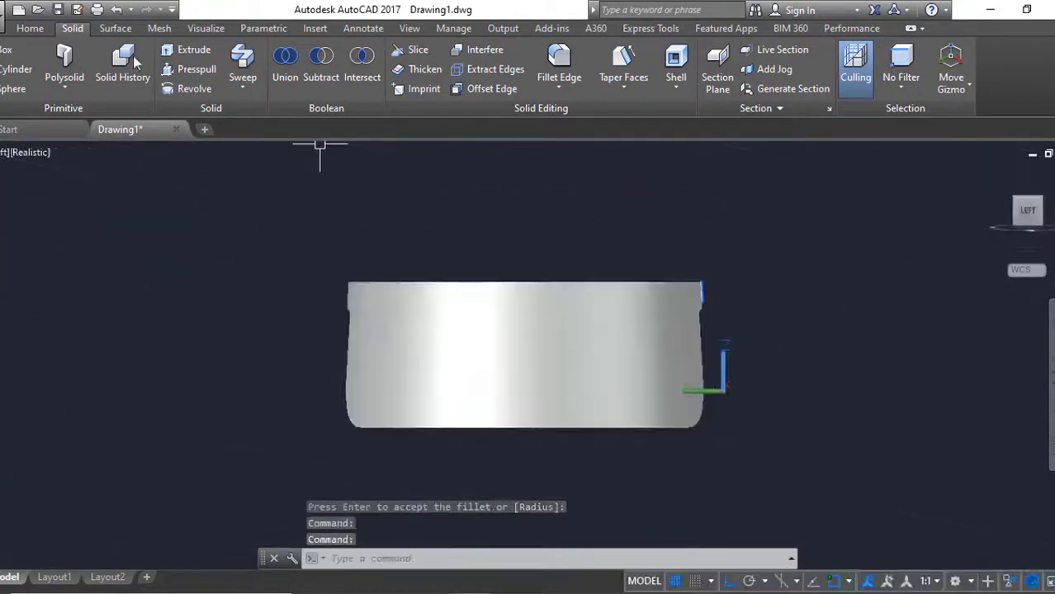
click(29, 28)
click(544, 165)
Draw a rectangle for the front block across the band
text(rec)
key(Return)
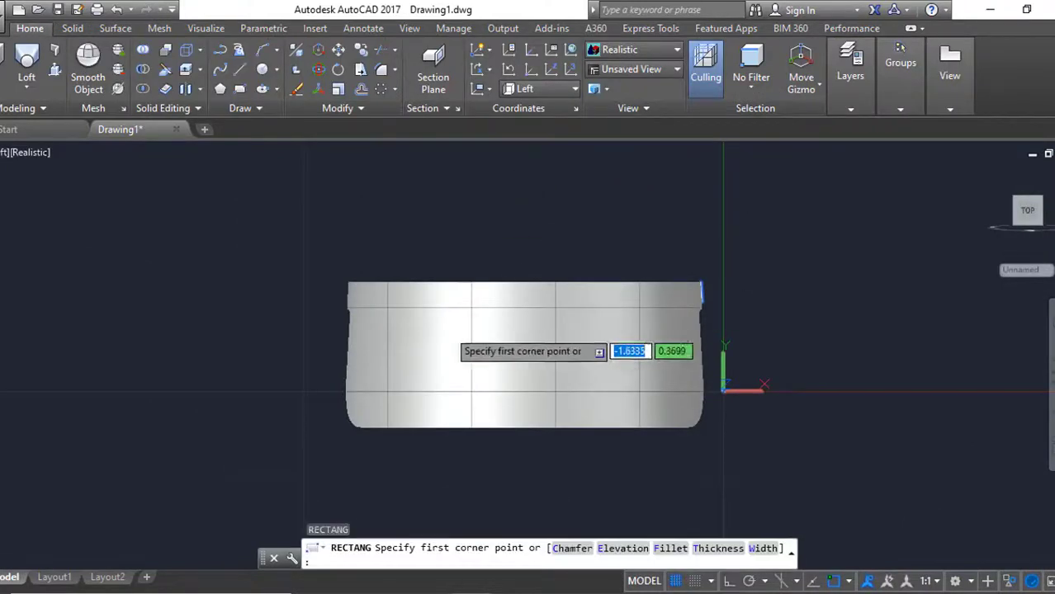
click(390, 316)
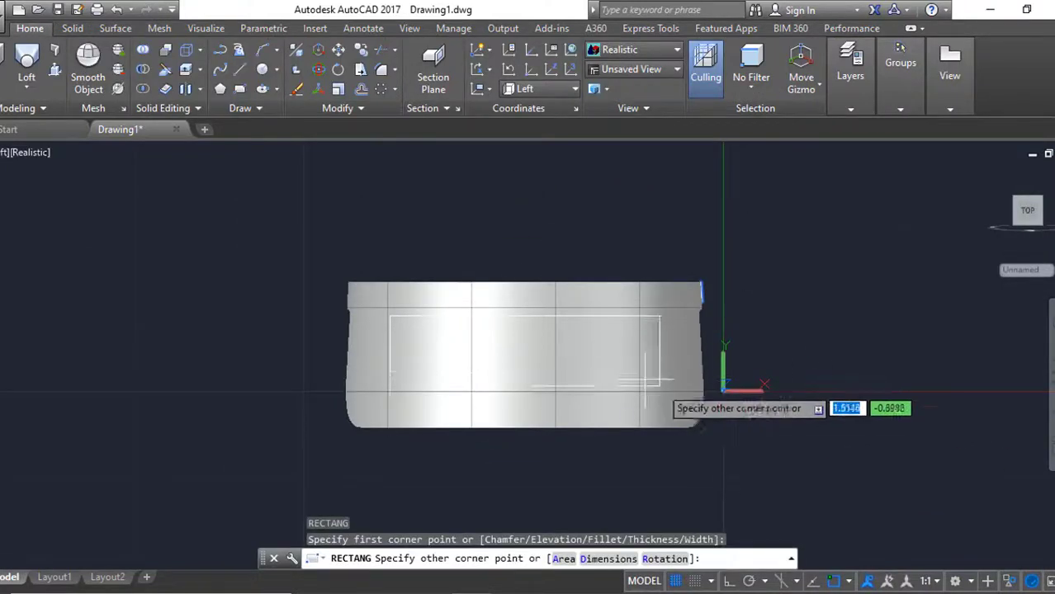
click(644, 373)
shift+middle_drag(648, 375, 789, 409)
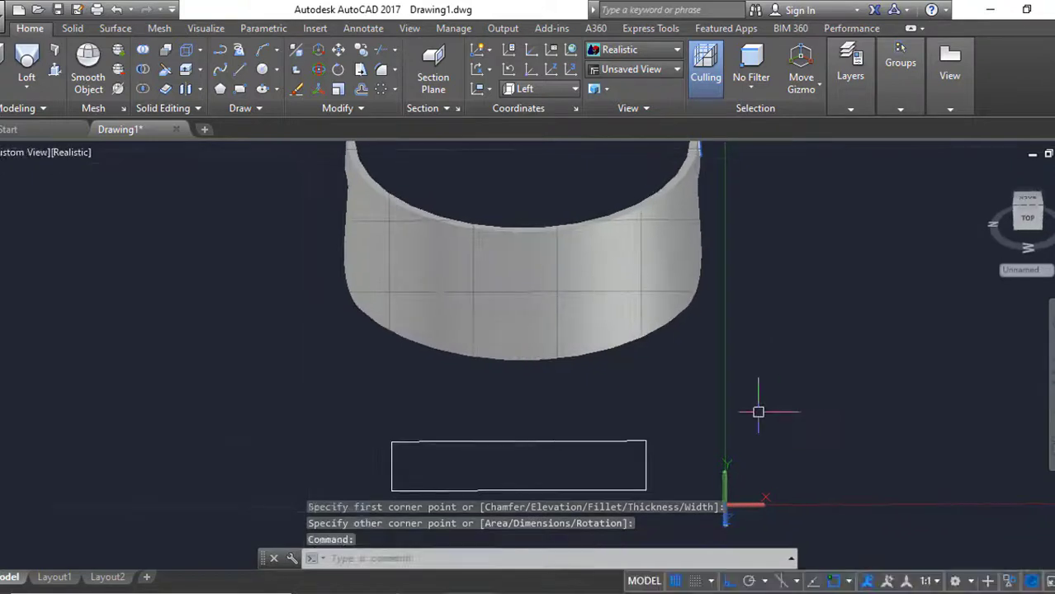
Offset the rectangle inward by the band thickness to form a thin frame
text(o)
key(Return)
scroll(726, 213, up, 3)
scroll(688, 235, up, 3)
click(687, 235)
click(666, 259)
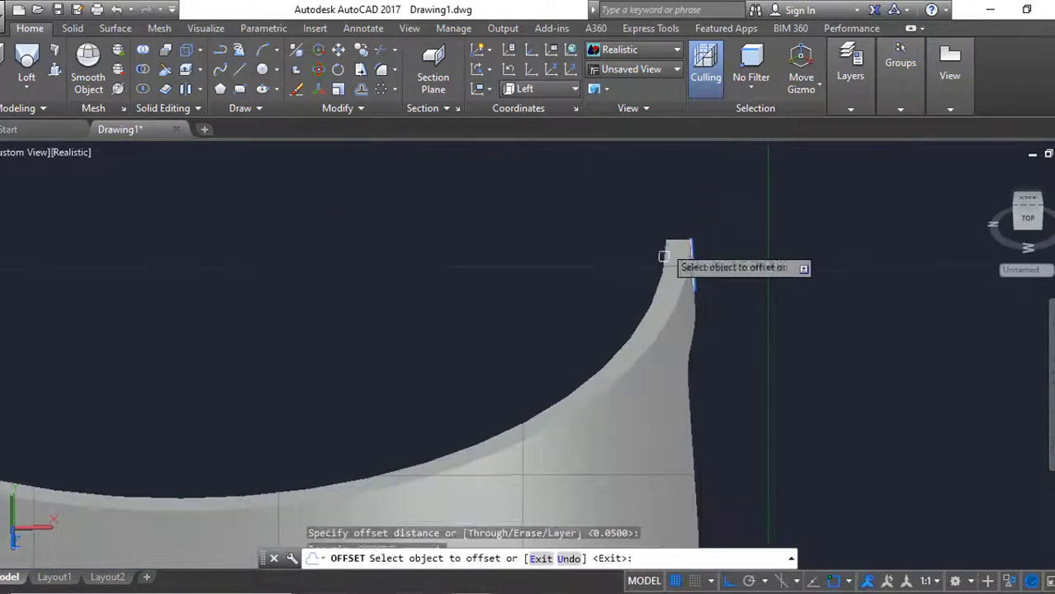
scroll(667, 259, down, 6)
click(641, 420)
click(683, 382)
key(Escape)
Make another offset copy, then erase the unwanted extra copy
mouse_move(686, 387)
shift+middle_down()
mouse_move(602, 464)
mouse_move(744, 404)
shift+middle_up()
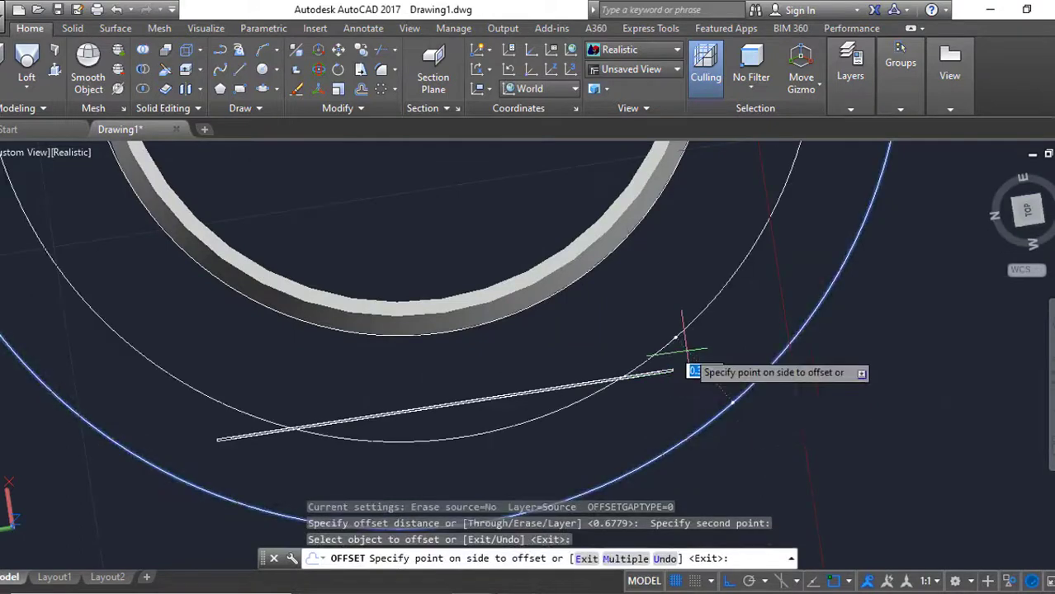
click(753, 384)
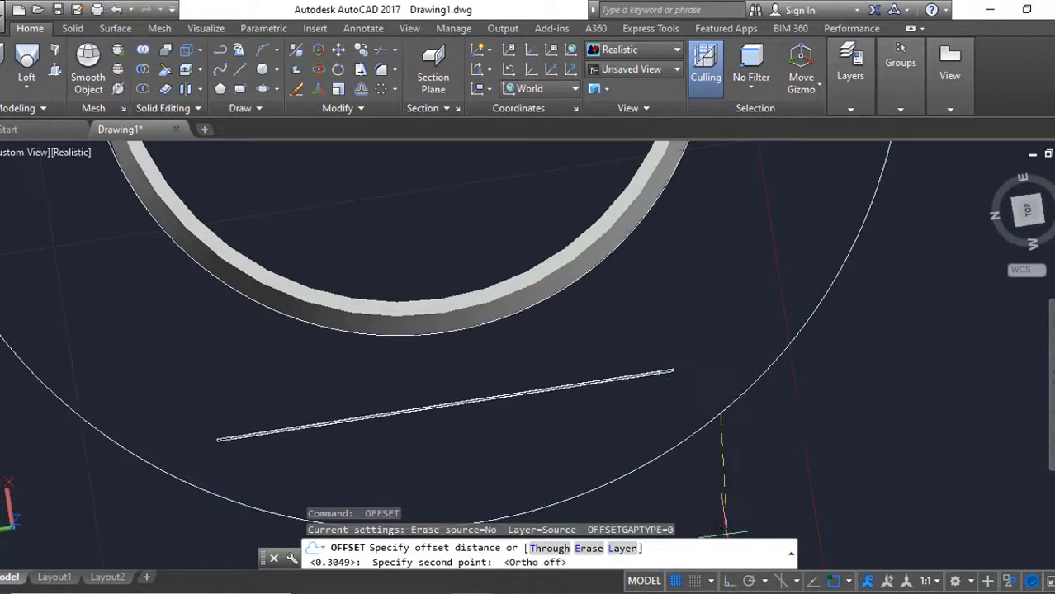
click(725, 531)
click(690, 370)
scroll(729, 349, down, 3)
key(Escape)
text(e)
key(Return)
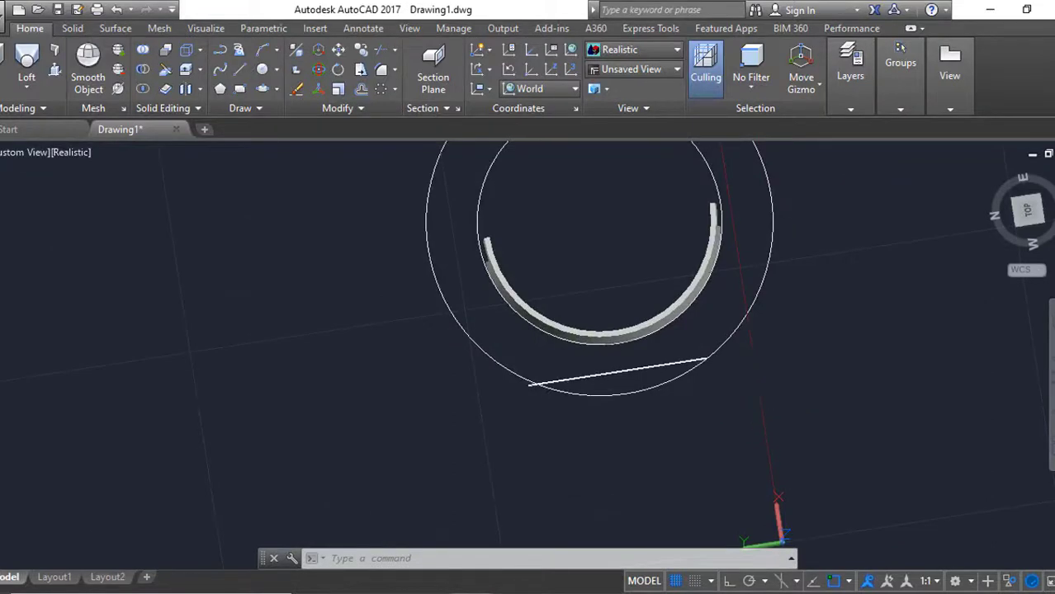
shift+middle_drag(628, 462, 572, 455)
Offset the outer circle outward by 0.05 to form a double ring
text(o)
key(Return)
scroll(667, 461, up, 2)
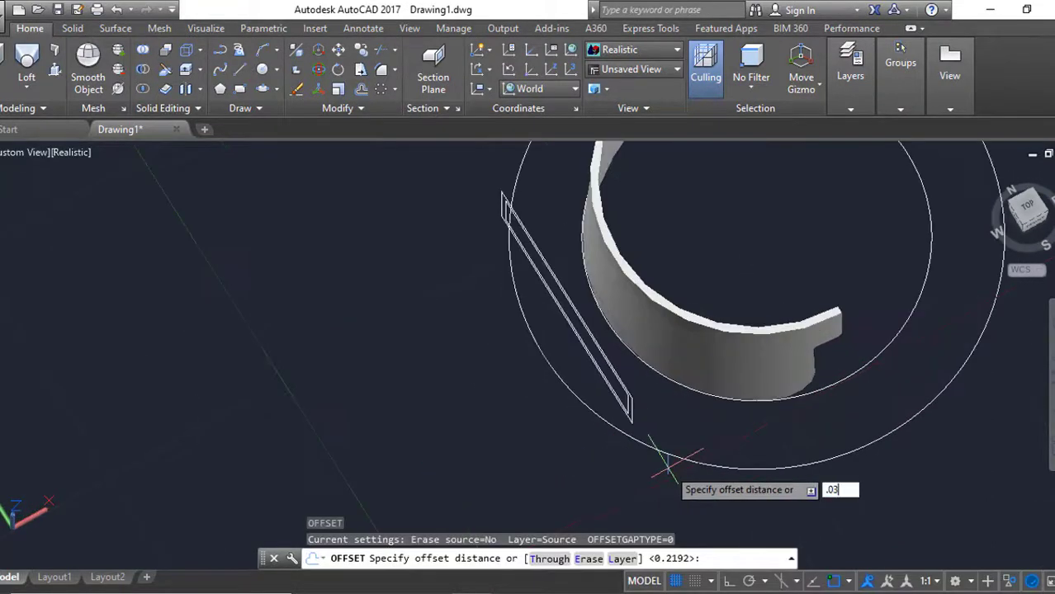
key(Return)
click(671, 462)
key(Escape)
key(Return)
text(.05)
key(Return)
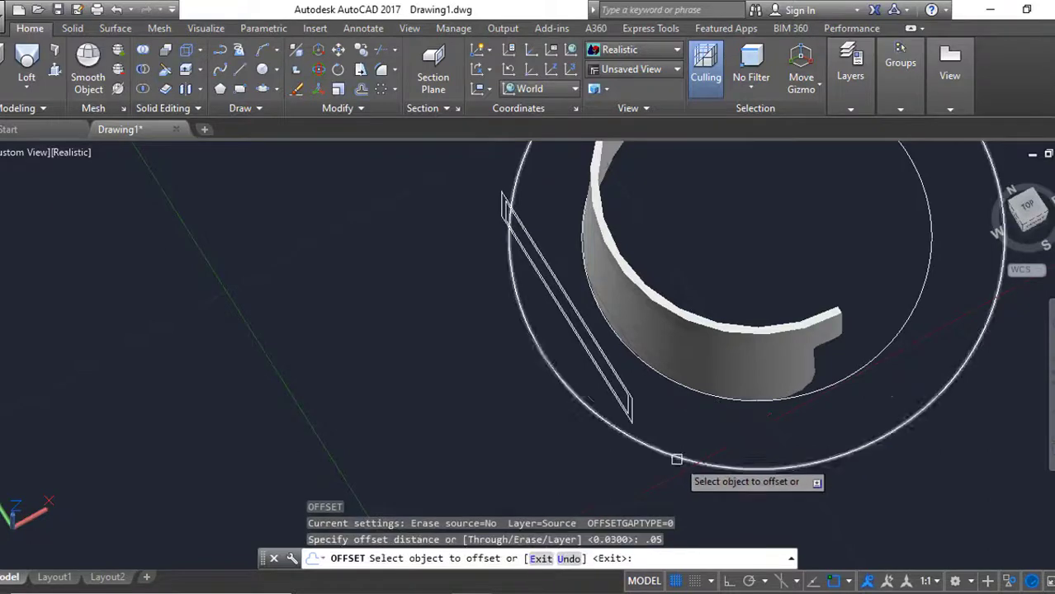
click(677, 460)
click(719, 426)
key(Escape)
scroll(706, 433, down, 3)
shift+middle_drag(702, 424, 773, 434)
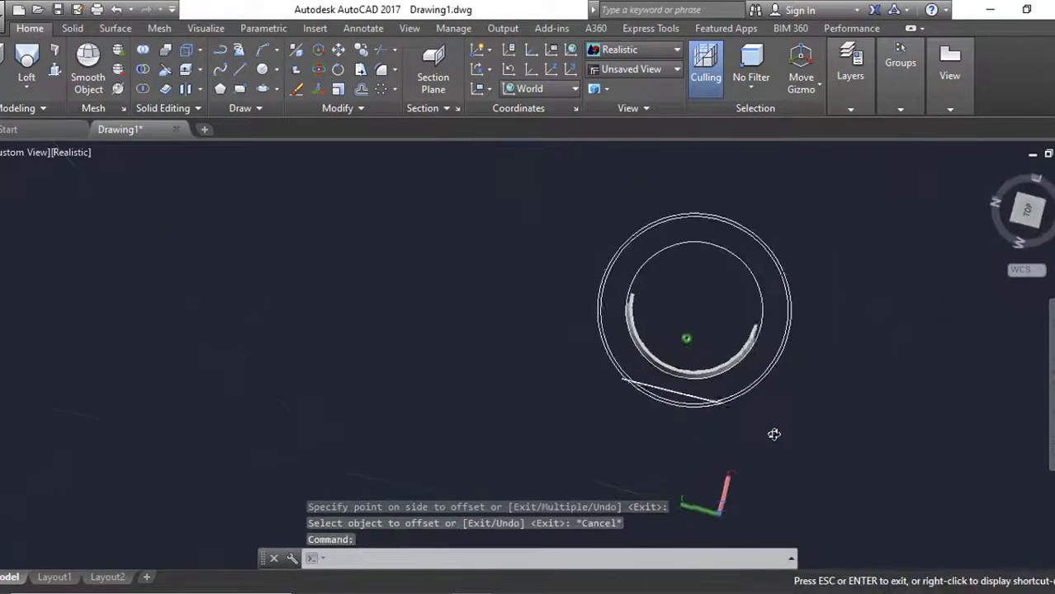
Start a line with its first point across the rings
text(l)
key(Return)
scroll(759, 431, up, 5)
click(587, 381)
Finish the line across the double ring
middle_drag(619, 236, 576, 321)
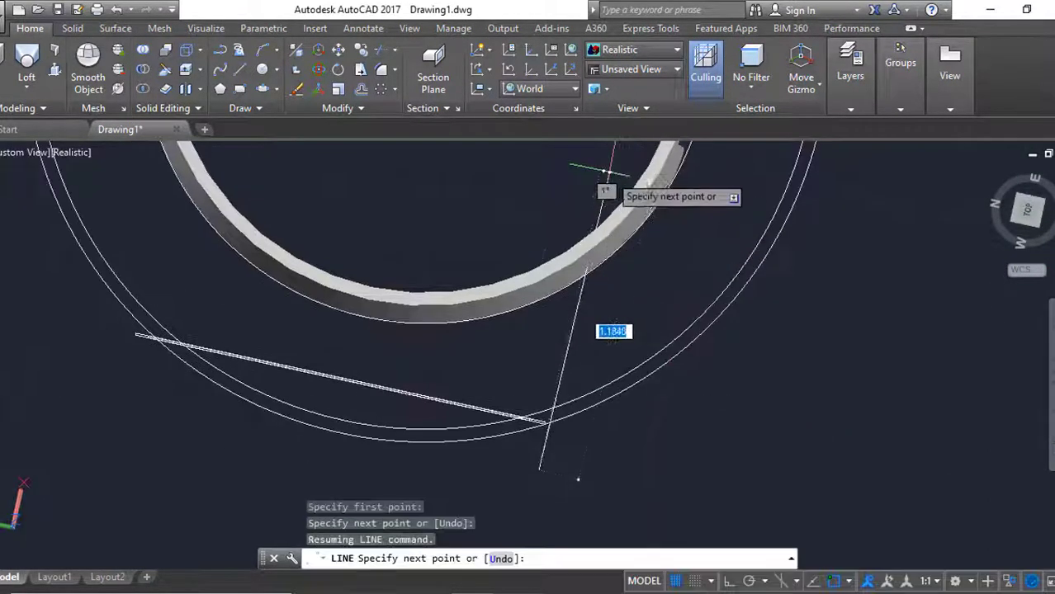
scroll(648, 282, down, 2)
key(Escape)
scroll(698, 229, down, 2)
scroll(842, 281, down, 2)
Mirror the line about an axis through the circle centre, keeping the original
text(mi)
key(Return)
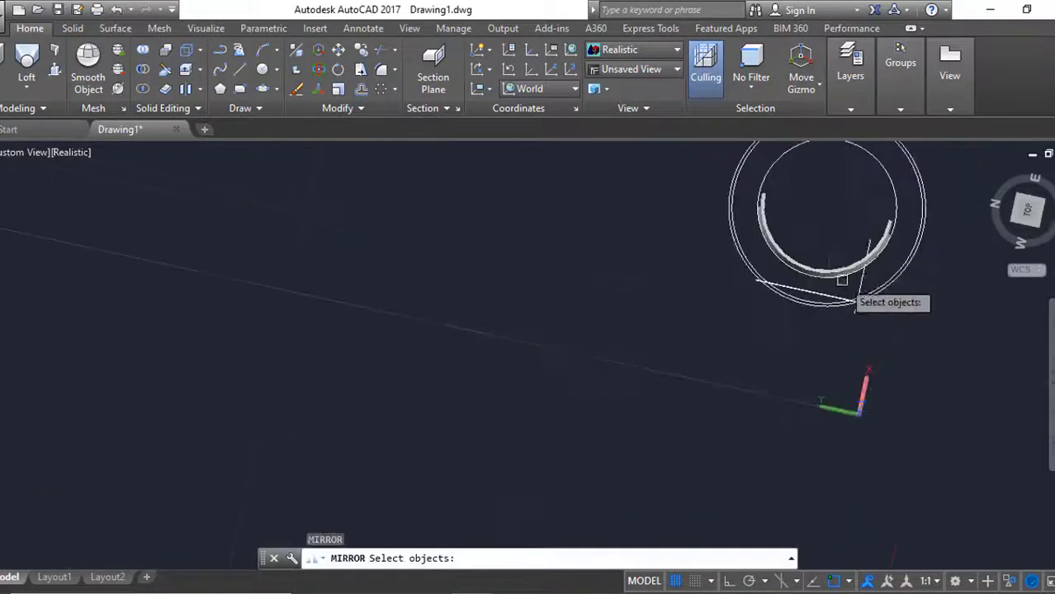
click(827, 207)
key(Return)
scroll(766, 476, up, 2)
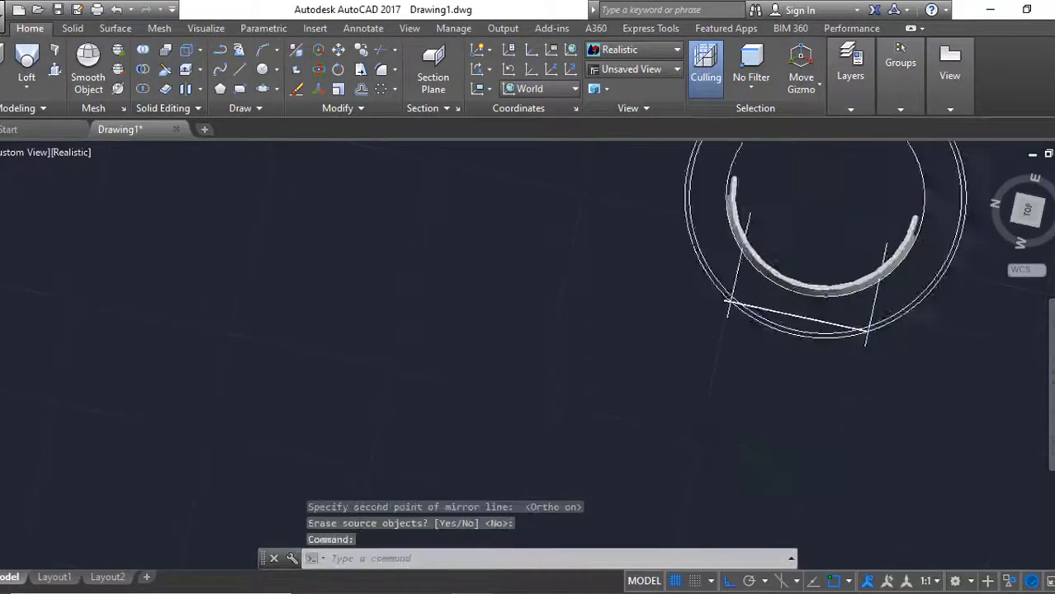
scroll(824, 431, up, 1)
scroll(796, 431, up, 2)
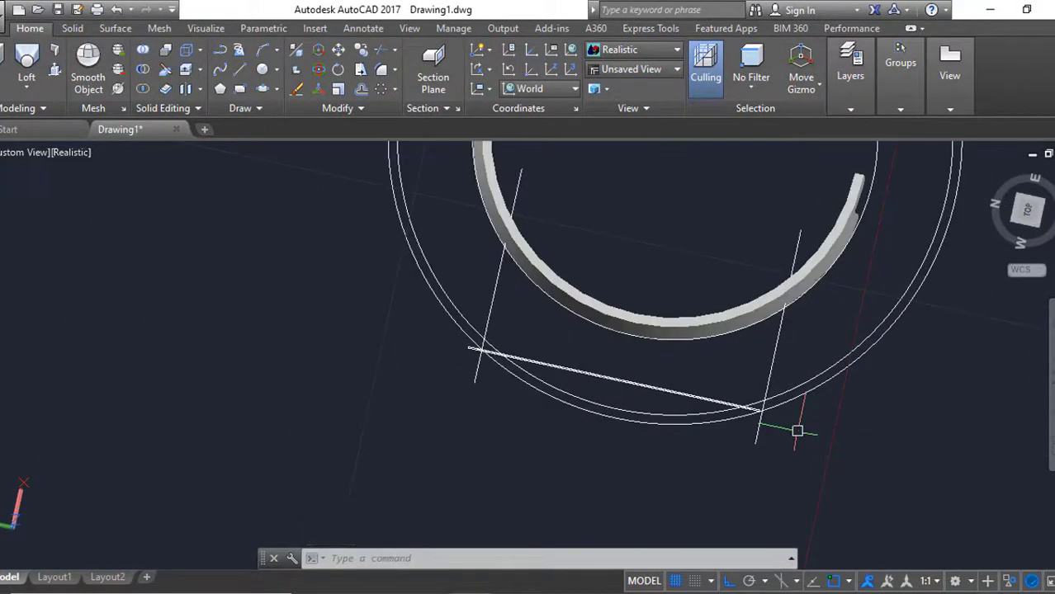
Window-select the line for a Move, then cancel the move
text(m)
key(Return)
click(691, 443)
scroll(690, 443, up, 2)
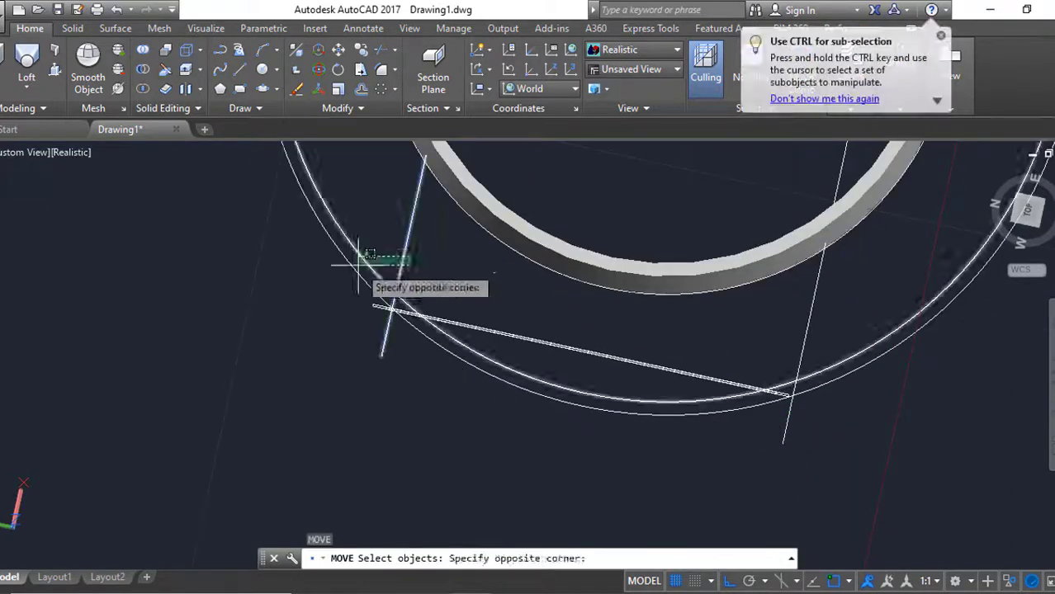
click(360, 266)
key(Return)
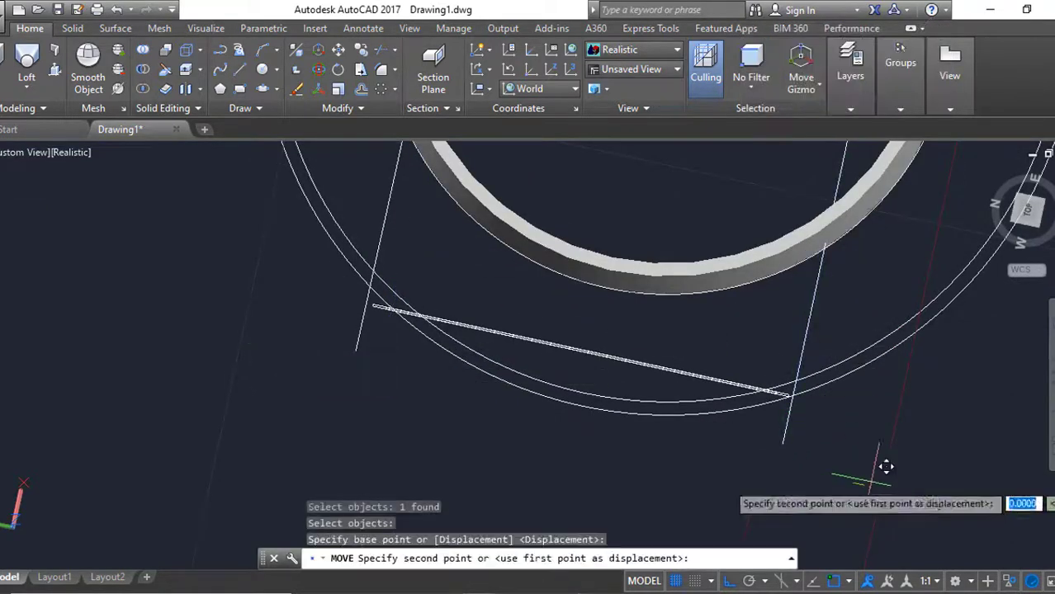
key(Escape)
mouse_move(874, 478)
shift+middle_down()
mouse_move(851, 351)
mouse_move(813, 352)
mouse_move(814, 408)
mouse_move(588, 397)
mouse_move(643, 425)
mouse_move(677, 388)
mouse_move(628, 355)
mouse_move(658, 452)
shift+middle_up()
Start and cancel Extrude, Copy and Offset while orbiting to look down from above
text(ext)
key(Return)
key(Escape)
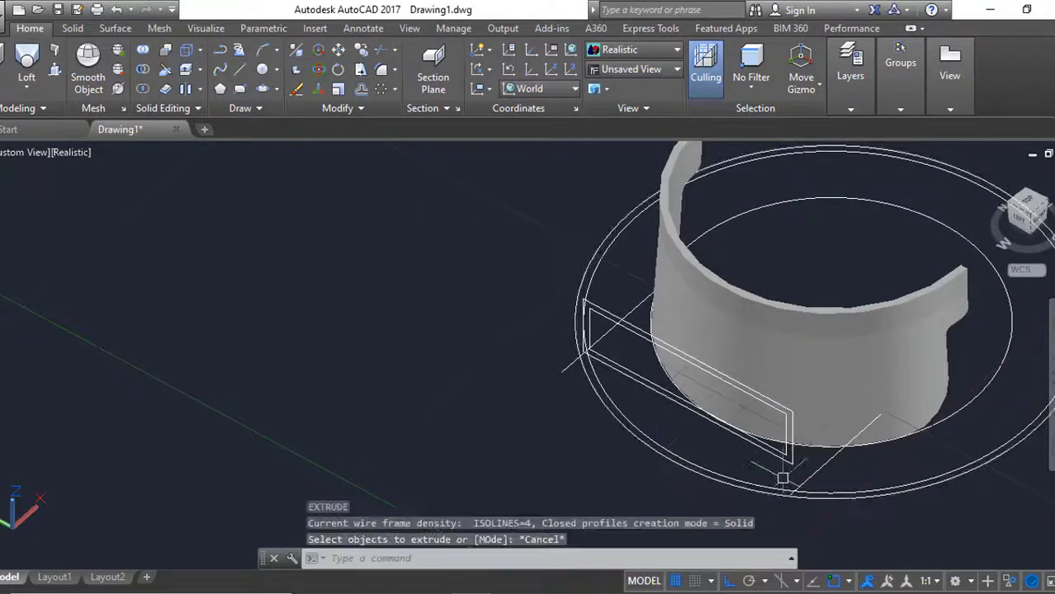
text(co)
key(Escape)
mouse_move(781, 478)
shift+middle_down()
mouse_move(843, 464)
mouse_move(876, 440)
mouse_move(904, 459)
shift+middle_up()
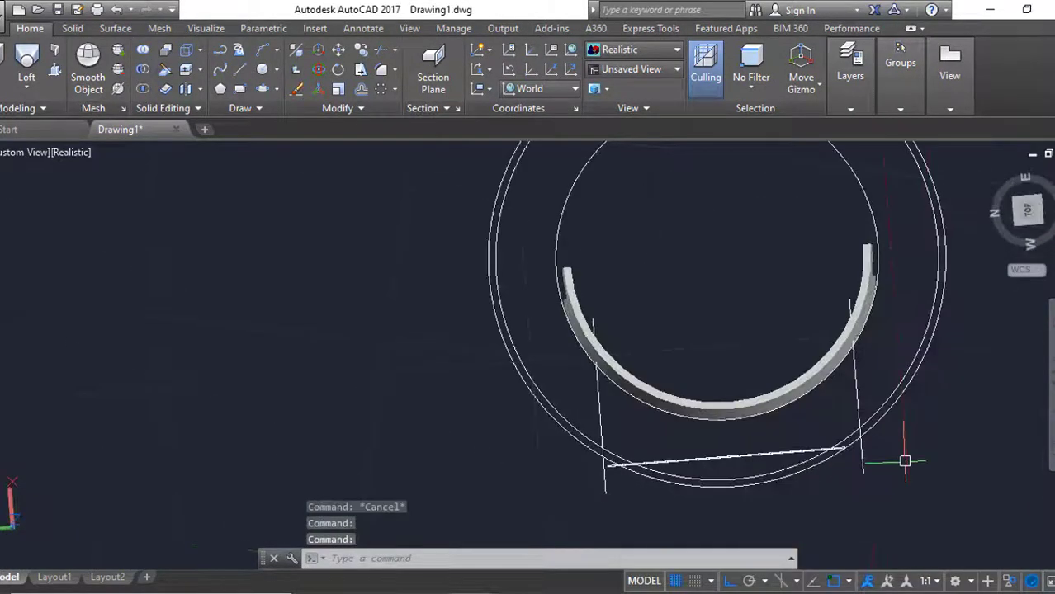
text(o)
key(Return)
key(Escape)
scroll(848, 285, down, 3)
Start a circle at a centre point, then abandon it
text(c)
key(Return)
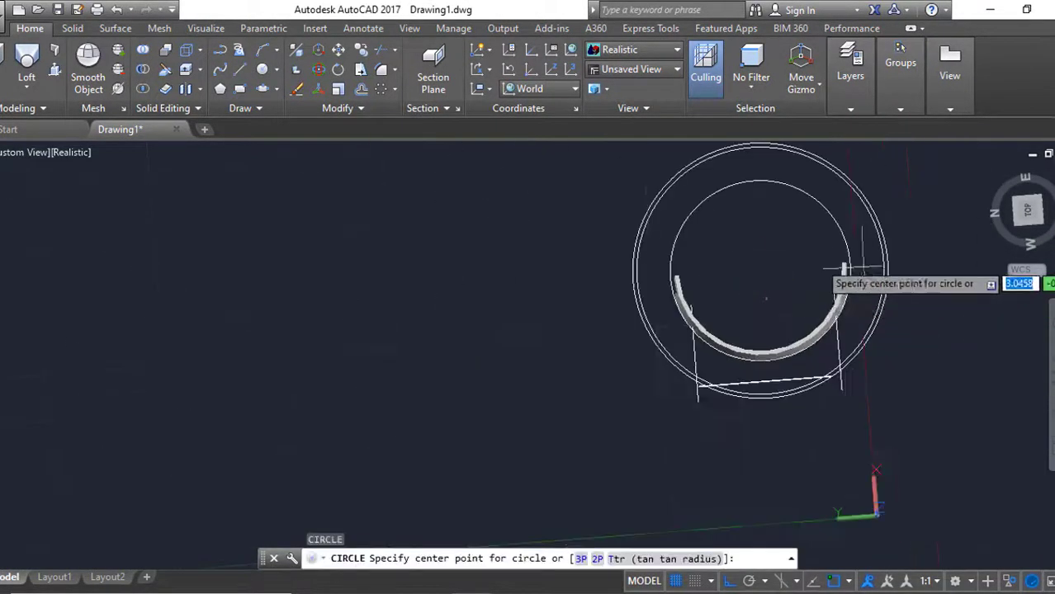
click(760, 271)
scroll(900, 239, up, 2)
key(Escape)
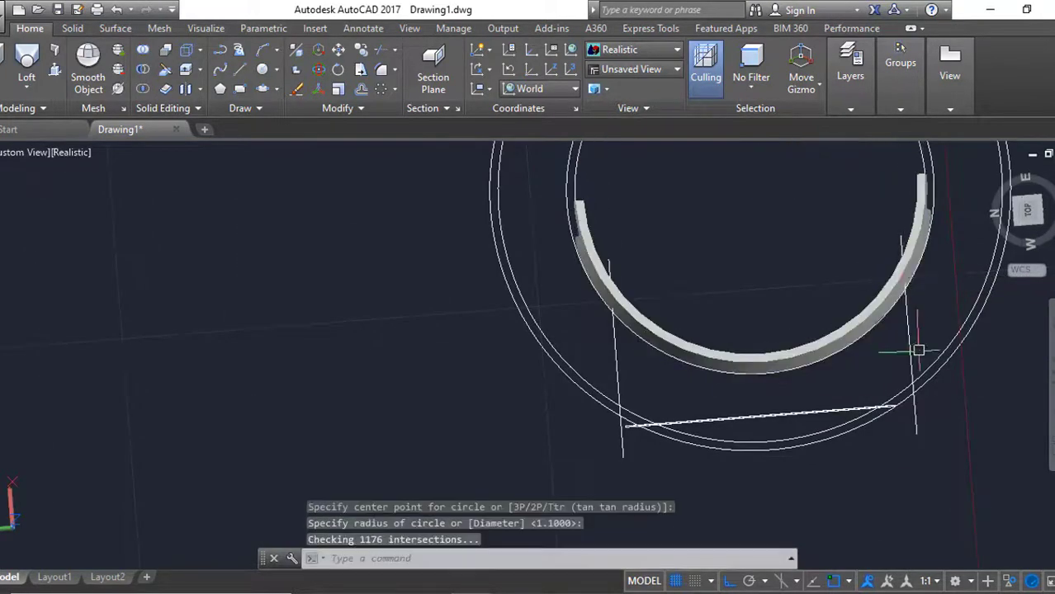
Hide the curved ring solid with Isolate > Hide Objects and return to Top view
click(913, 334)
right_click(912, 335)
click(753, 287)
mouse_move(908, 339)
middle_down()
mouse_move(681, 281)
mouse_move(712, 243)
mouse_move(793, 334)
middle_up()
click(1027, 210)
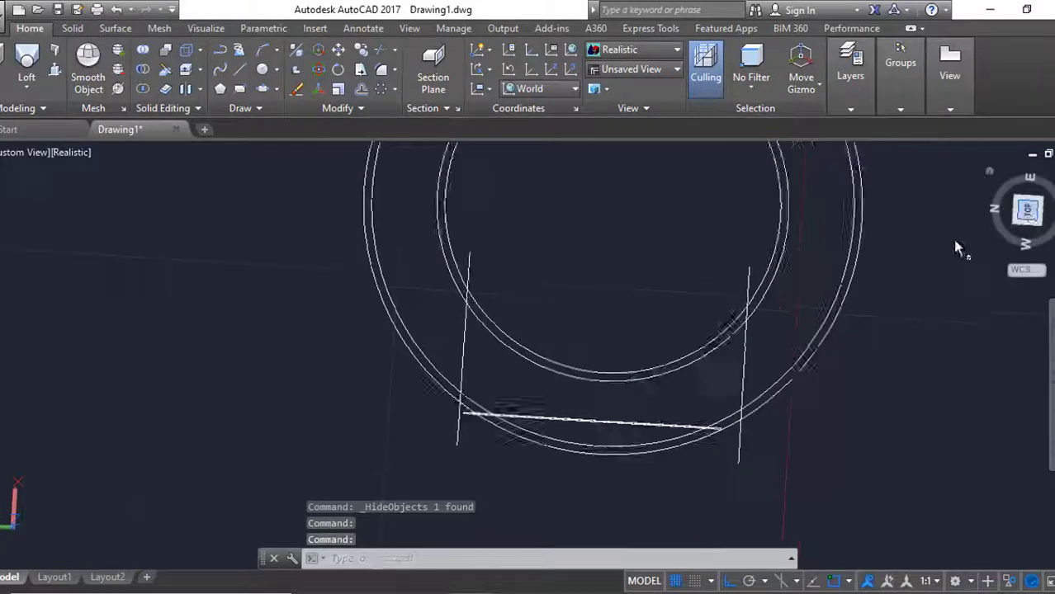
scroll(684, 424, up, 3)
Break the right vertical side line at the ring, leaving a gap
text(br)
key(Return)
click(644, 429)
click(645, 444)
key(Return)
middle_drag(645, 444, 745, 399)
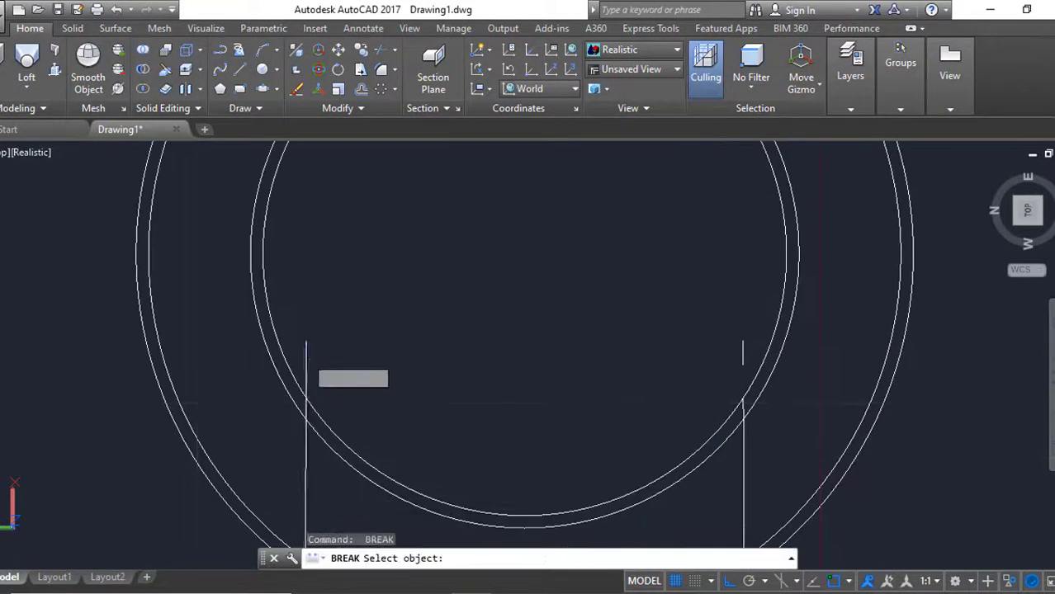
Erase the two short leftover line pieces
click(743, 403)
drag(281, 330, 800, 384)
text(e)
key(Return)
scroll(800, 384, down, 2)
middle_drag(800, 384, 785, 314)
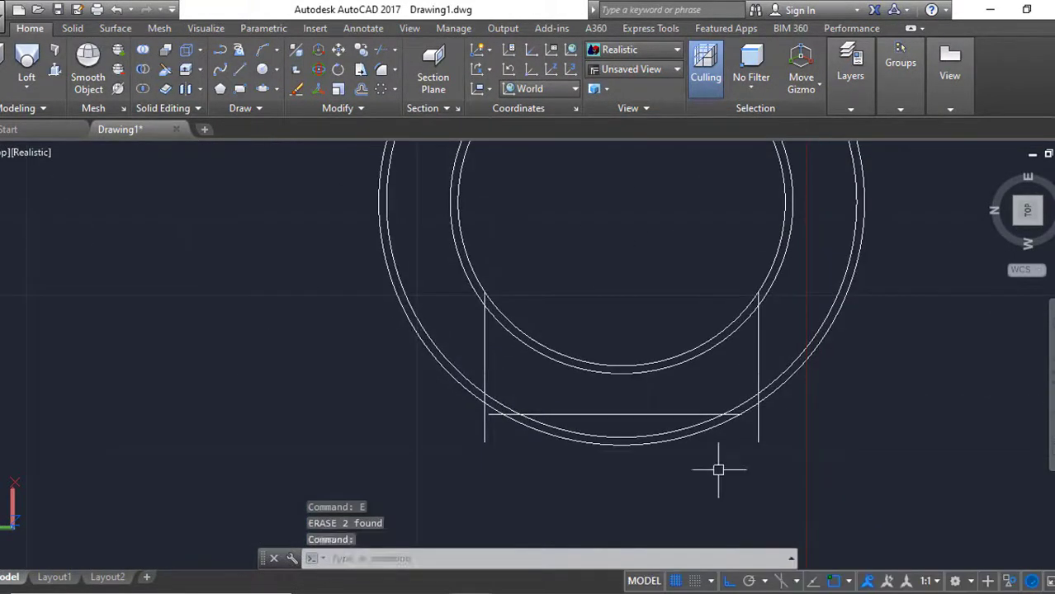
Break the left vertical side line near its bottom
text(br)
key(Return)
scroll(718, 470, up, 2)
click(365, 436)
double_click(290, 406)
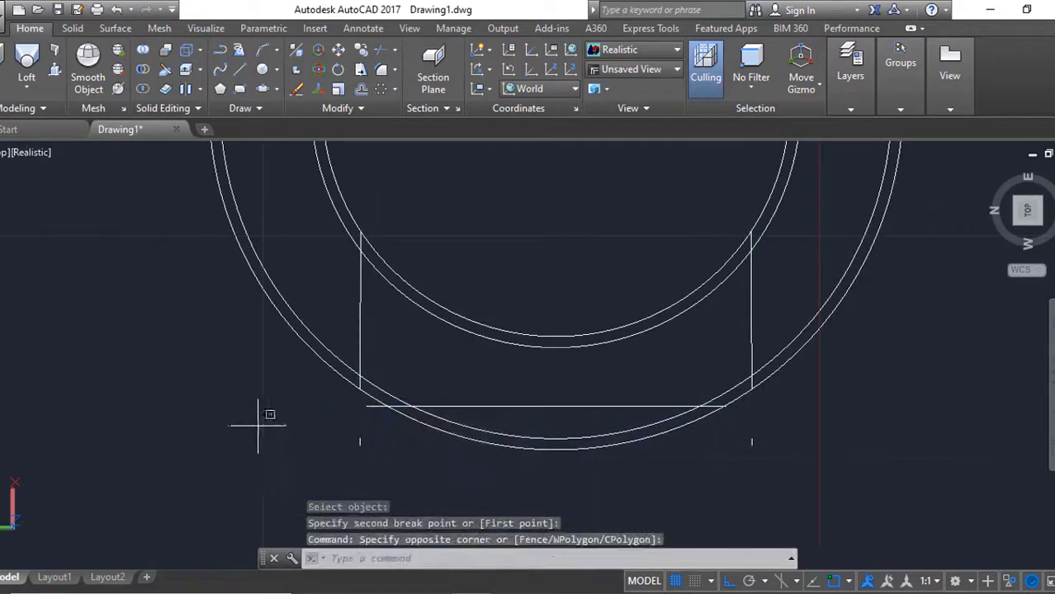
Offset the right and left vertical side lines 0.05 inward
text(o)
key(Return)
scroll(729, 359, up, 2)
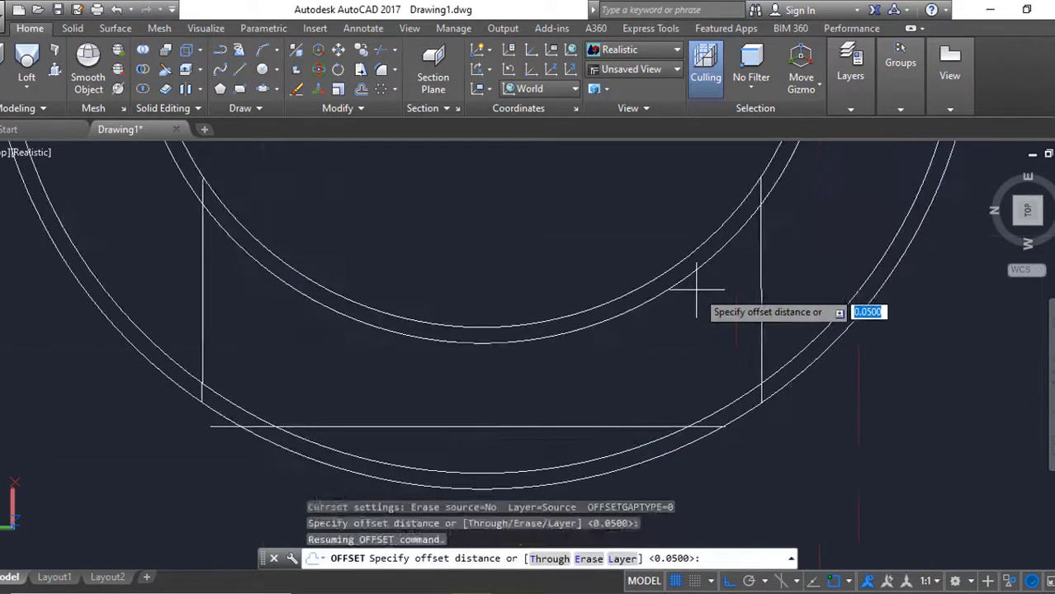
click(760, 299)
click(727, 319)
key(Return)
key(Return)
Break off the excess end of the new inner left line at the ring
key(Return)
click(203, 294)
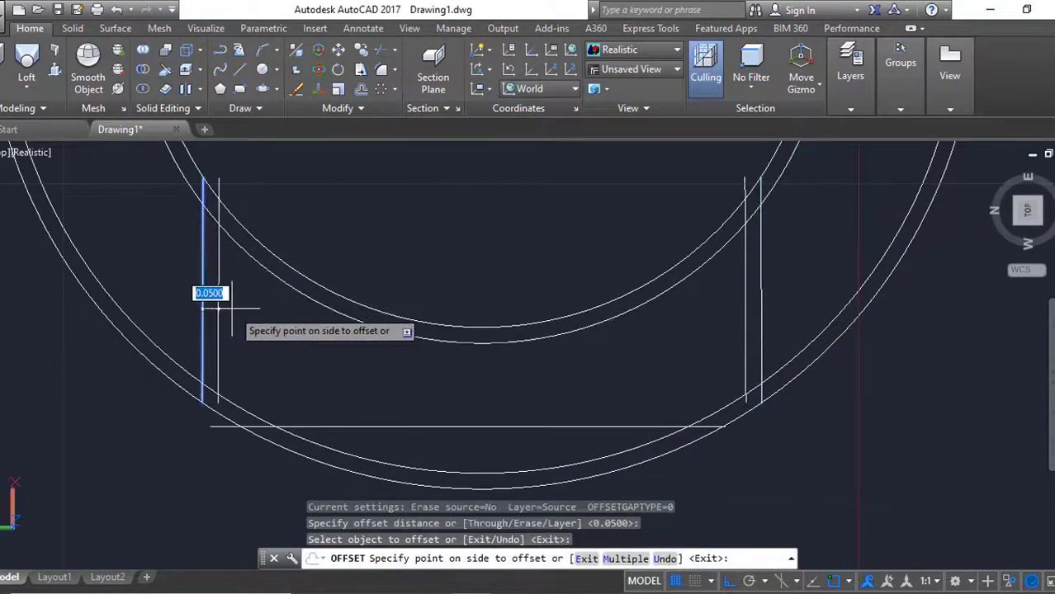
key(Escape)
scroll(318, 243, up, 1)
text(br)
key(Return)
scroll(276, 243, up, 2)
click(276, 279)
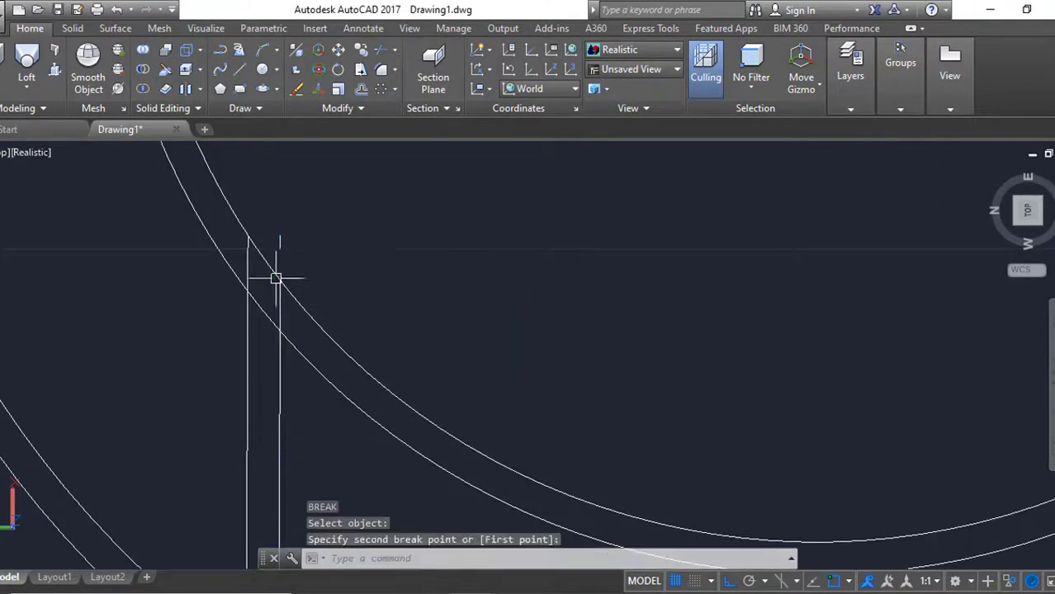
scroll(351, 255, down, 3)
scroll(547, 295, up, 4)
key(Return)
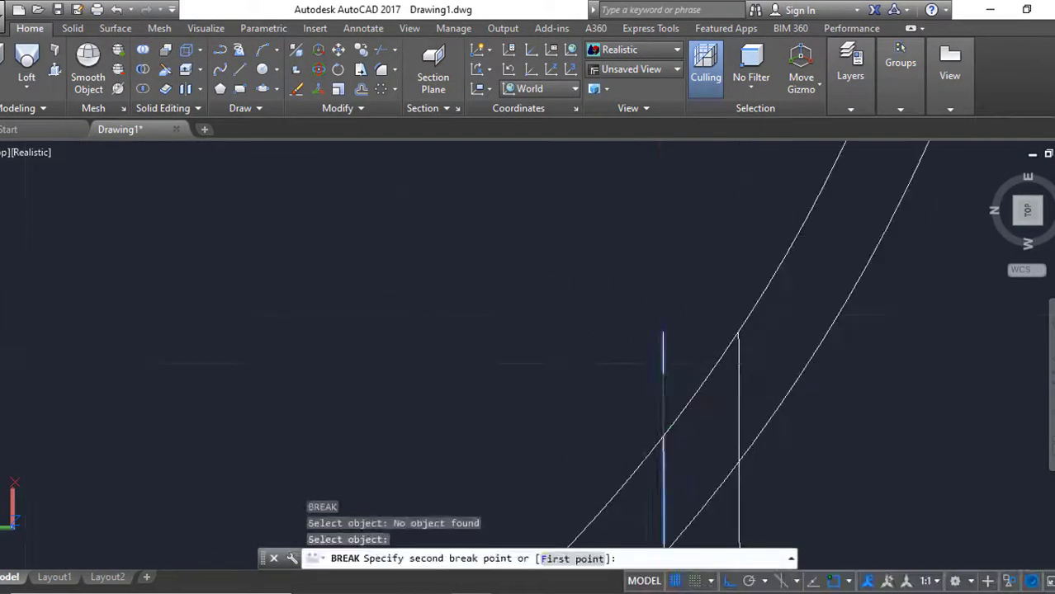
click(663, 438)
click(681, 373)
key(Escape)
scroll(681, 496, down, 3)
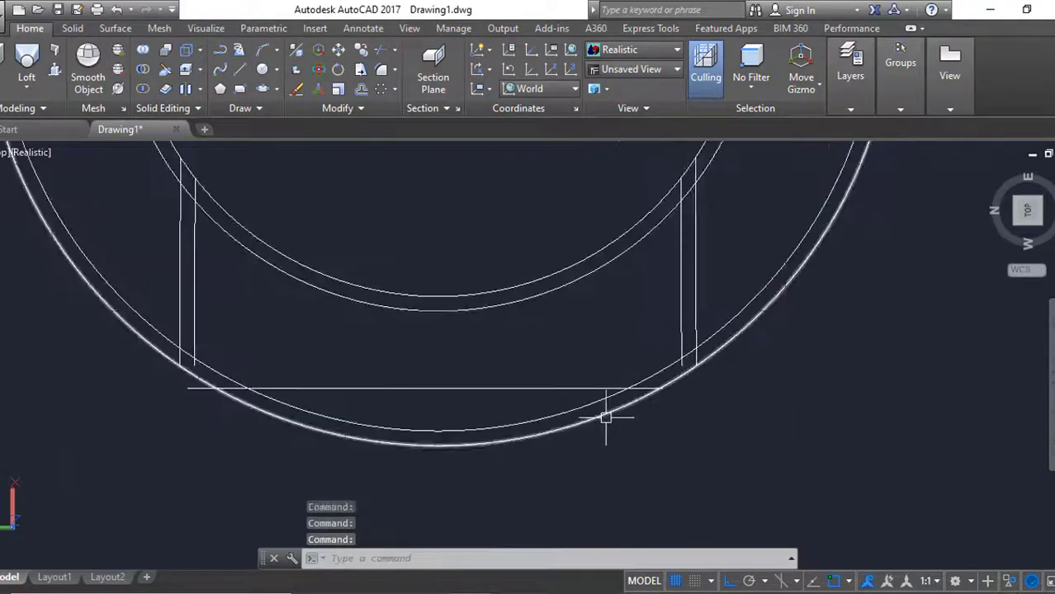
shift+middle_drag(606, 419, 334, 319)
Draw a snapped closing line across the end of the side strips
scroll(667, 423, up, 1)
click(610, 437)
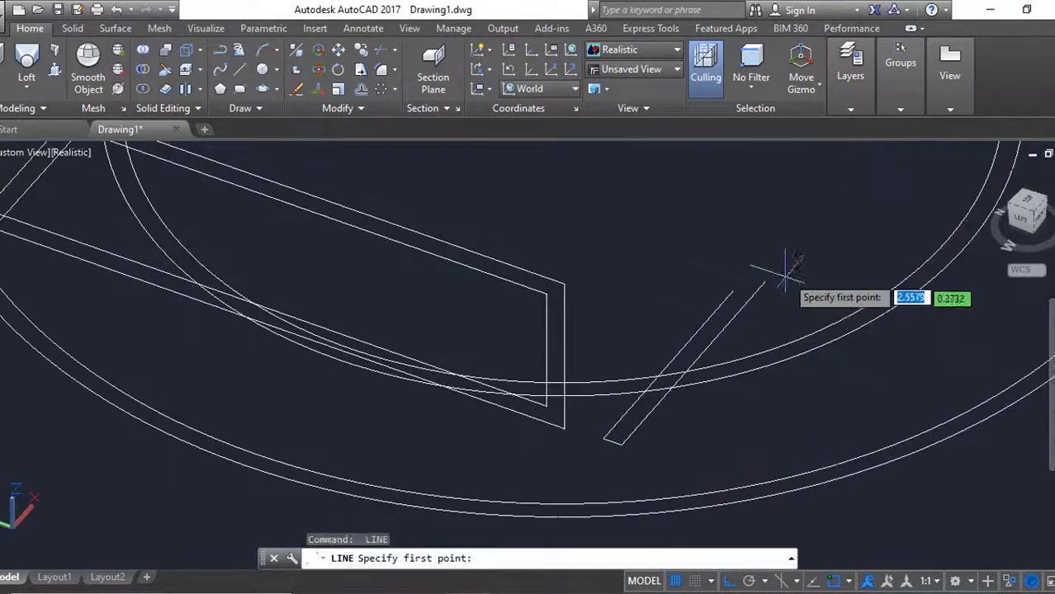
shift+right_click(401, 289)
shift+middle_drag(487, 294, 559, 442)
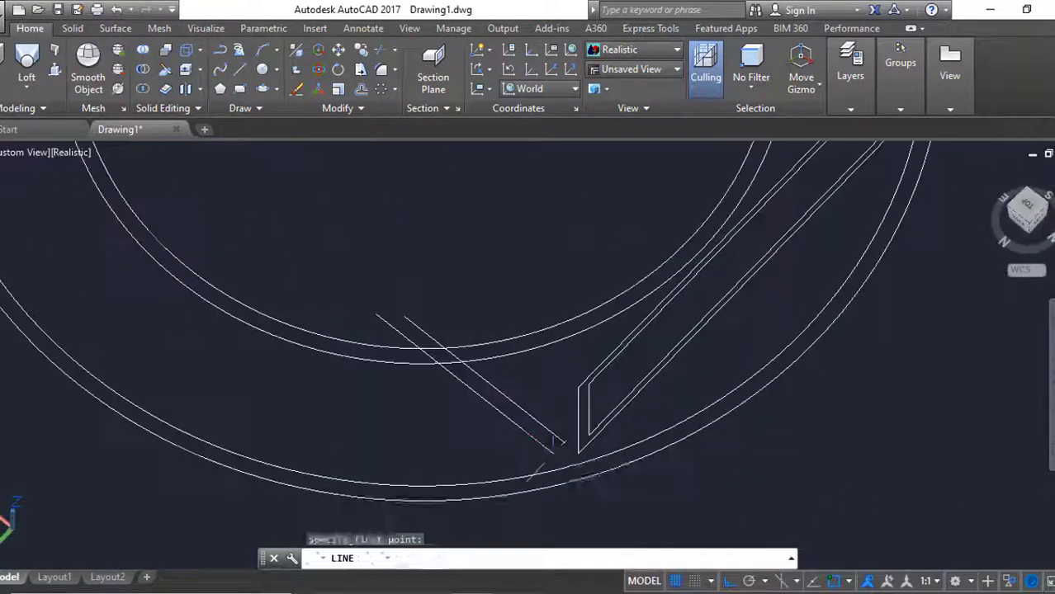
click(402, 316)
key(Escape)
Join the 8 side strip lines into 2 polylines
key(j)
key(Return)
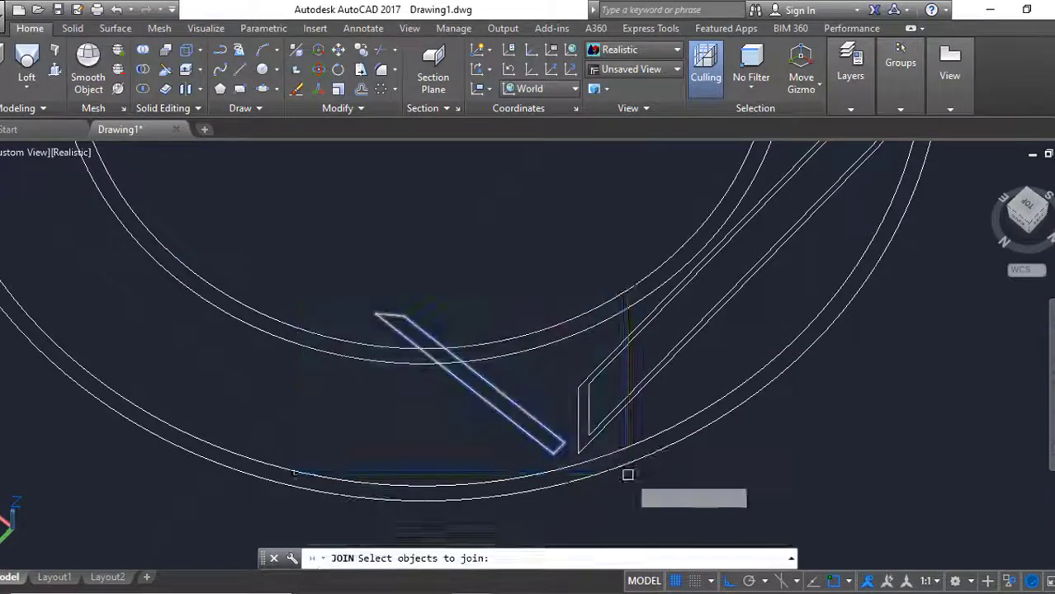
scroll(627, 474, down, 3)
drag(641, 201, 716, 231)
key(Return)
mouse_move(578, 347)
shift+middle_down()
mouse_move(629, 302)
mouse_move(856, 403)
mouse_move(760, 305)
mouse_move(848, 429)
mouse_move(712, 417)
mouse_move(672, 295)
mouse_move(660, 464)
mouse_move(625, 381)
shift+middle_up()
Draw a polyline from the rings' lower right and break the segment
text(pl)
key(Return)
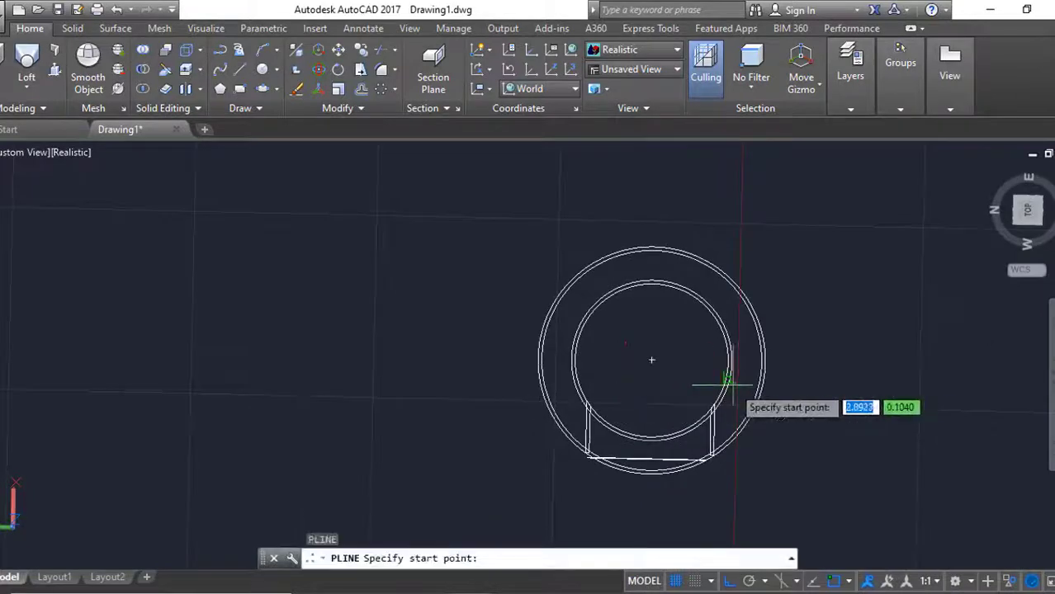
click(726, 382)
scroll(730, 431, up, 5)
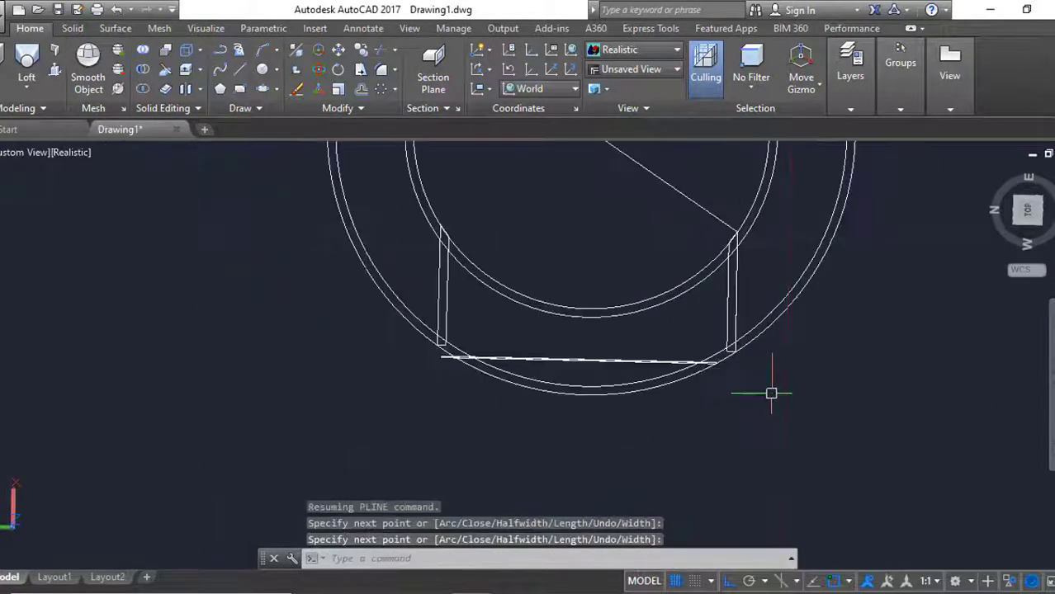
click(732, 238)
key(Return)
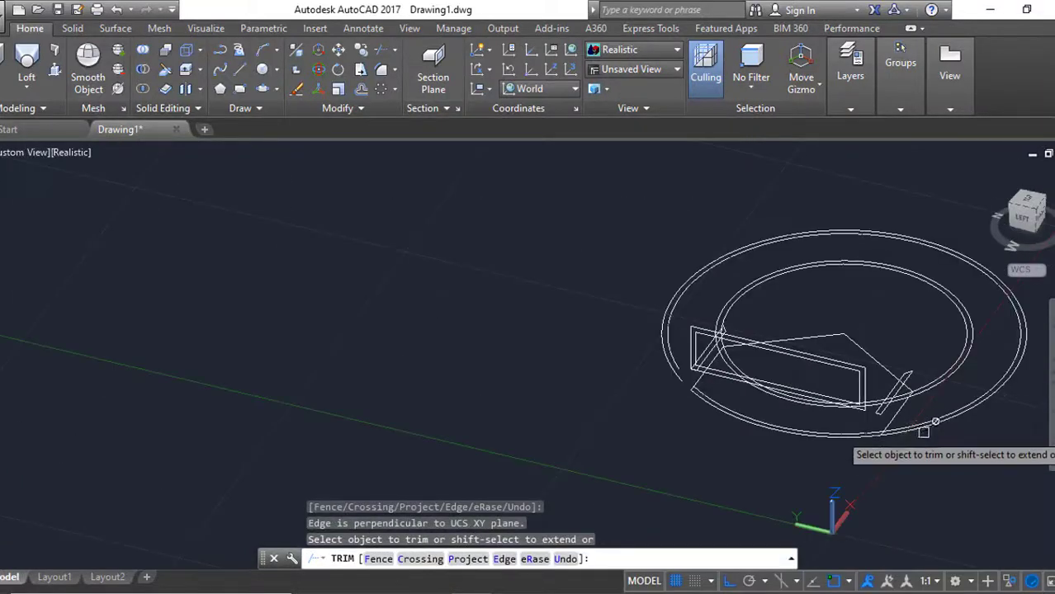
Break the outer arc along the ring's lower edge
key(Escape)
text(b)
key(Return)
click(498, 371)
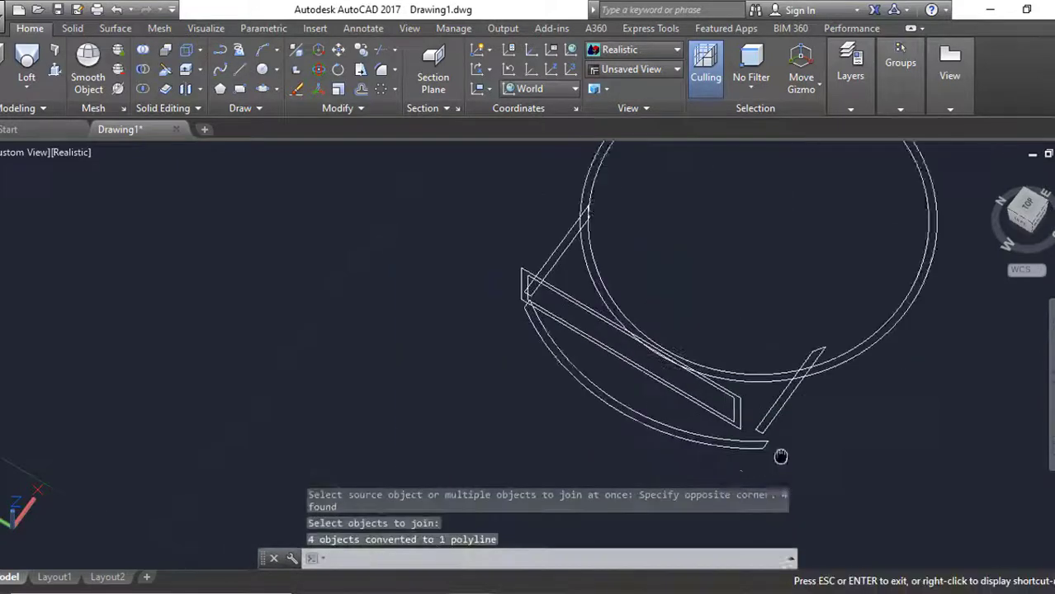
End object isolation so the hidden dome reappears
shift+middle_drag(755, 332, 730, 314)
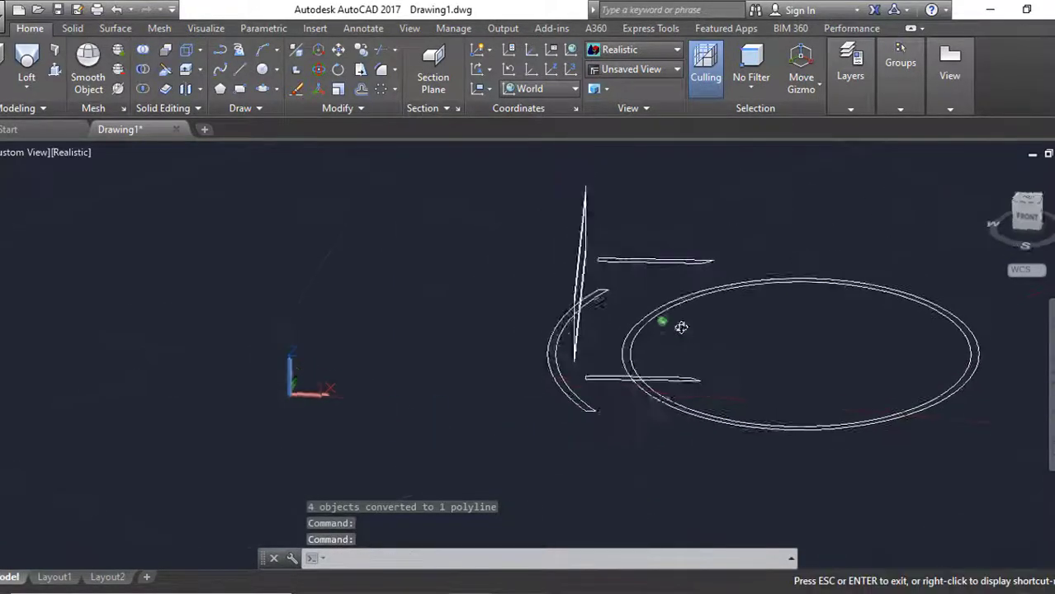
right_click(811, 195)
click(734, 307)
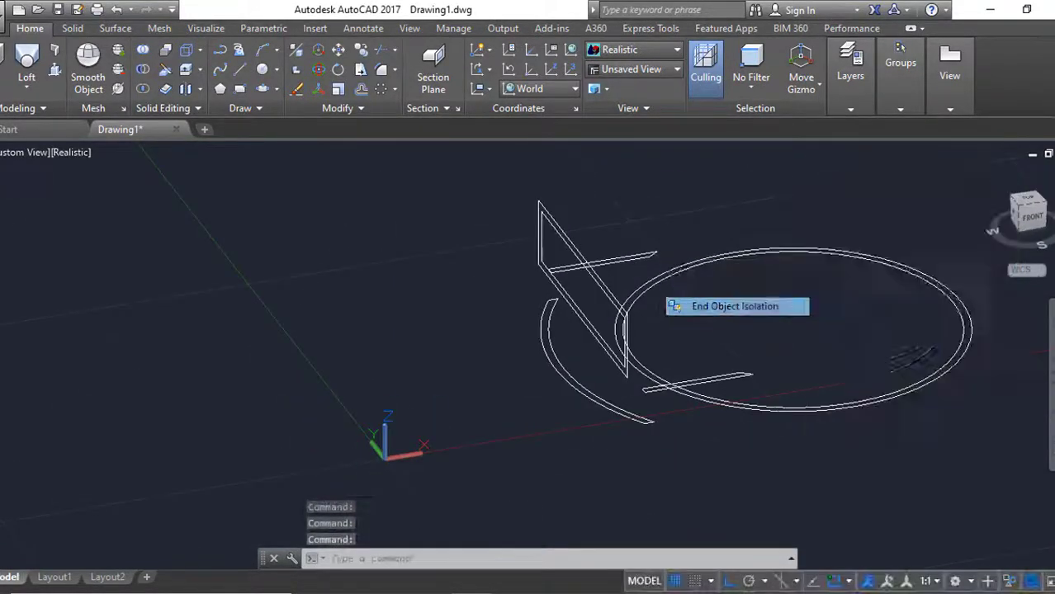
mouse_move(783, 440)
shift+middle_down()
mouse_move(730, 448)
mouse_move(832, 281)
shift+middle_up()
Start extruding the band outline and moving an object, then cancel both
text(ext)
key(Return)
click(730, 454)
key(Return)
key(Escape)
text(m)
key(Return)
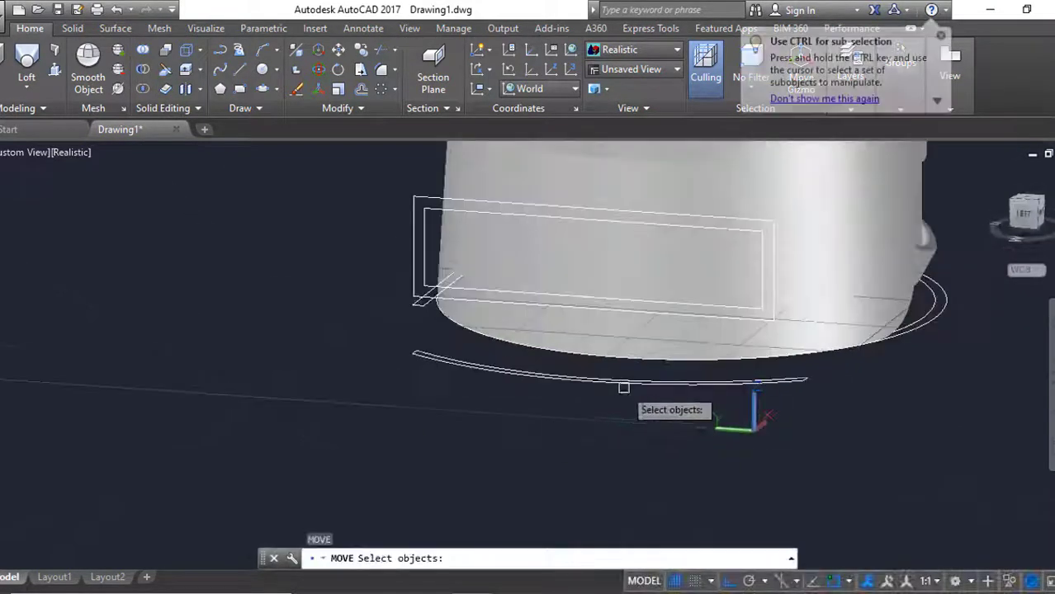
click(625, 404)
key(Return)
Set the UCS to Left and extrude the curved band outline into a thin wall
click(541, 88)
click(527, 165)
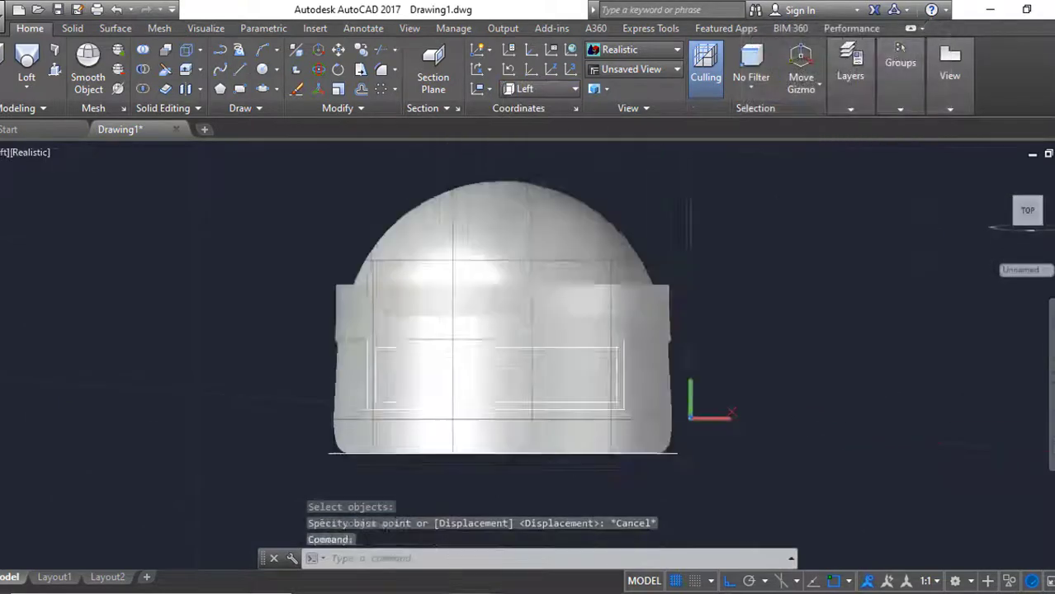
scroll(961, 424, up, 5)
text(ext)
key(Return)
click(717, 411)
key(Return)
mouse_move(902, 405)
shift+middle_down()
mouse_move(925, 282)
mouse_move(828, 368)
shift+middle_up()
key(Escape)
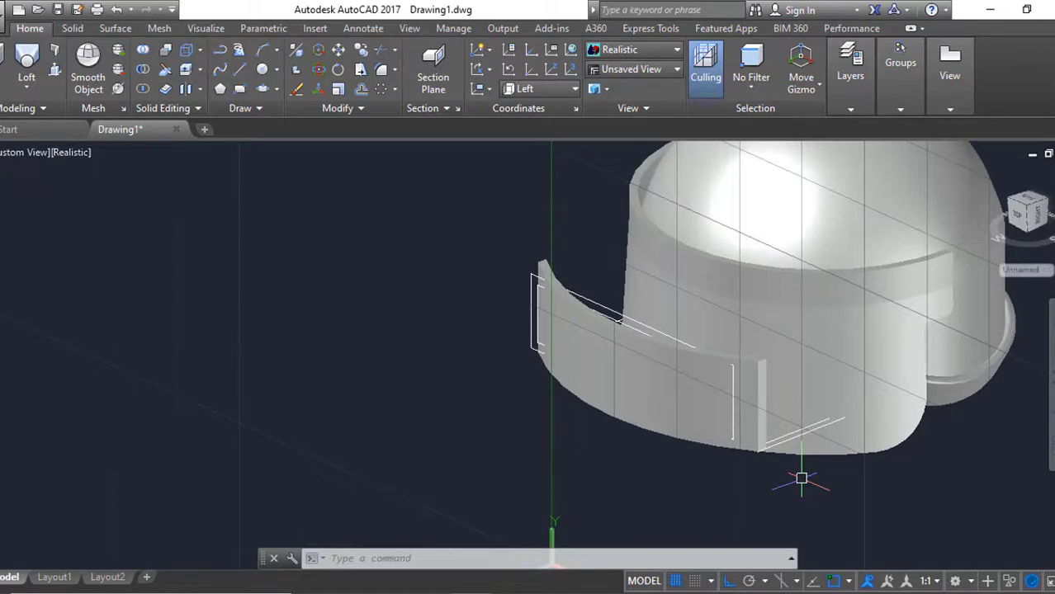
middle_drag(801, 479, 708, 483)
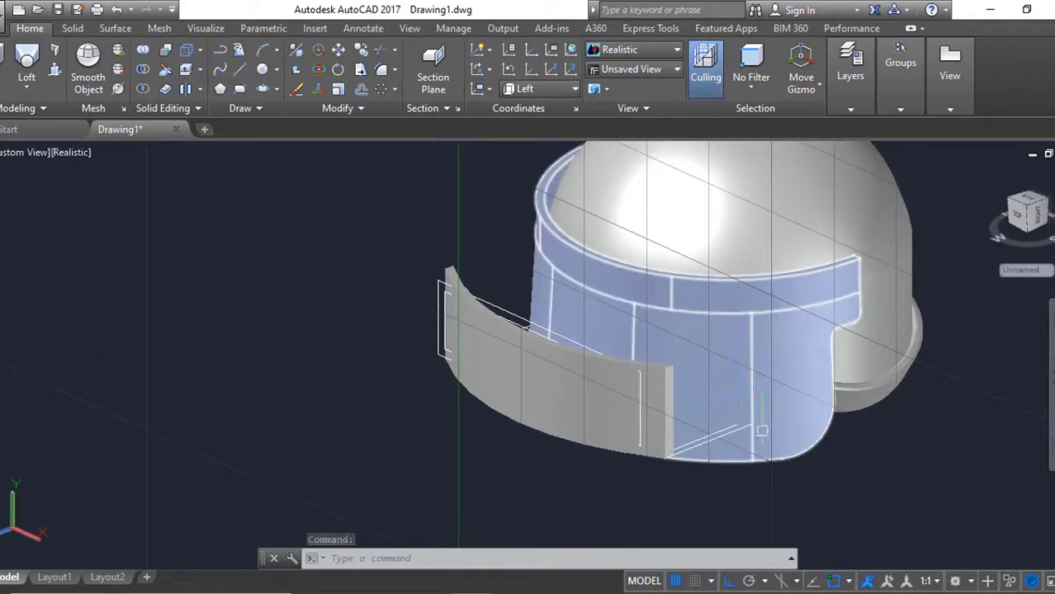
mouse_move(714, 371)
shift+middle_down()
mouse_move(726, 493)
mouse_move(757, 480)
mouse_move(565, 373)
mouse_move(707, 471)
mouse_move(931, 181)
shift+middle_up()
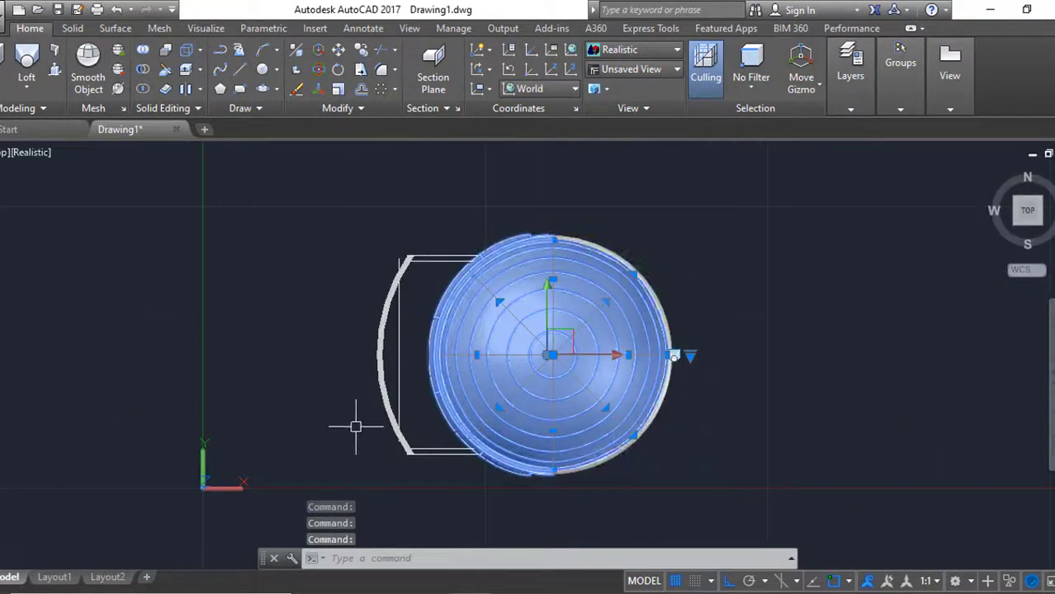
Stretch the end of the visor band to a new position
key(Escape)
scroll(381, 427, up, 2)
text(mm)
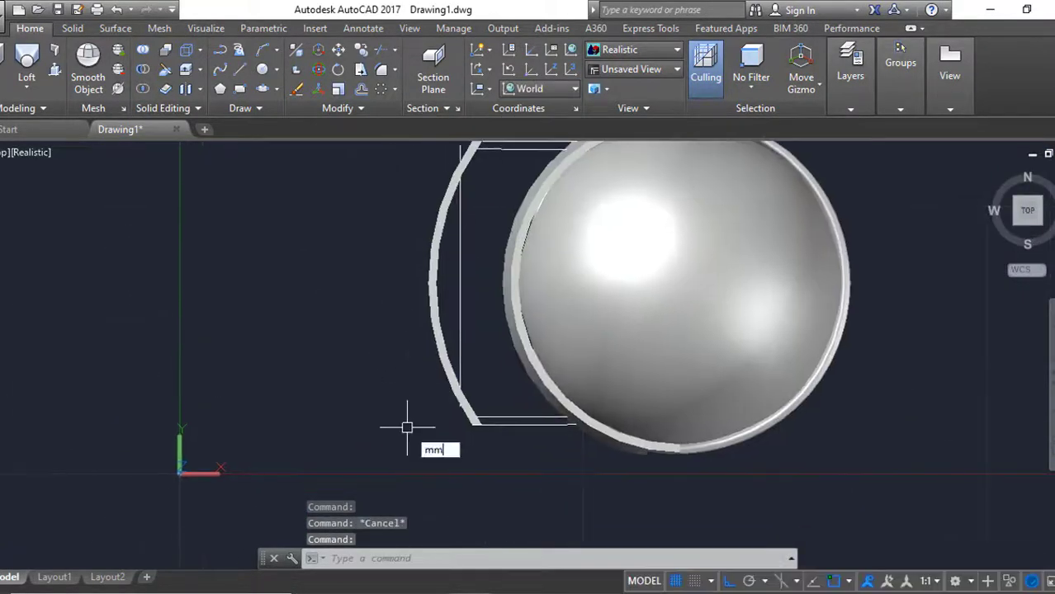
text(m)
key(Return)
drag(520, 431, 463, 416)
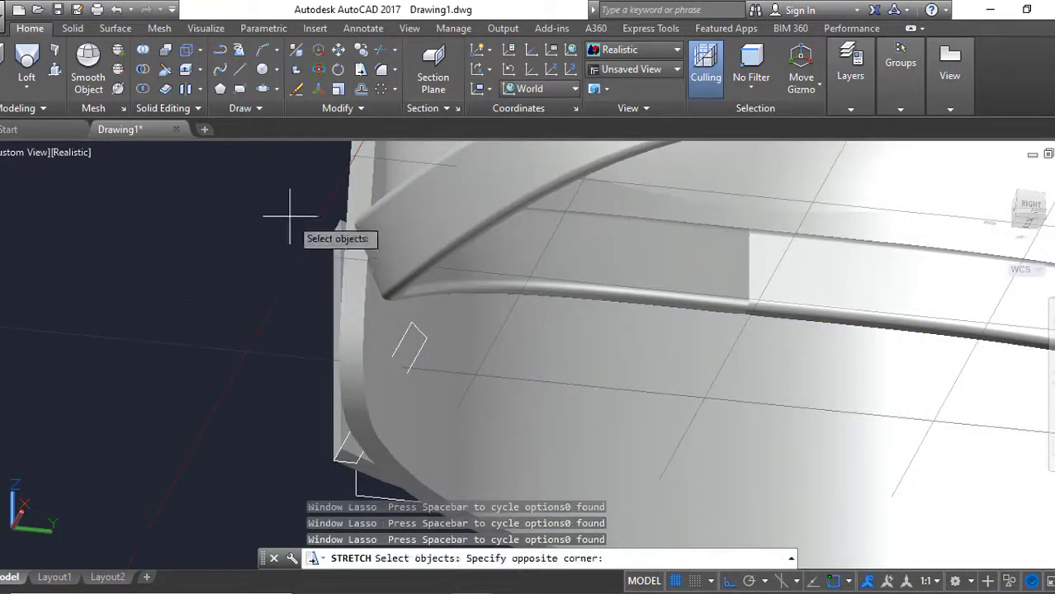
drag(289, 216, 410, 338)
key(Return)
click(411, 339)
mouse_move(410, 340)
shift+middle_down()
mouse_move(389, 378)
mouse_move(344, 361)
shift+middle_up()
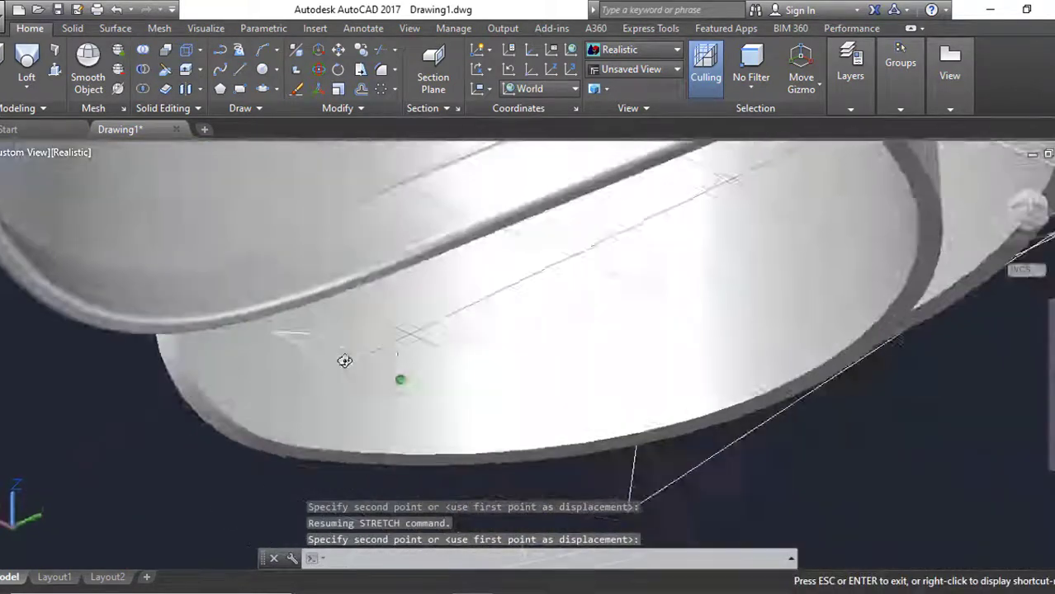
click(404, 388)
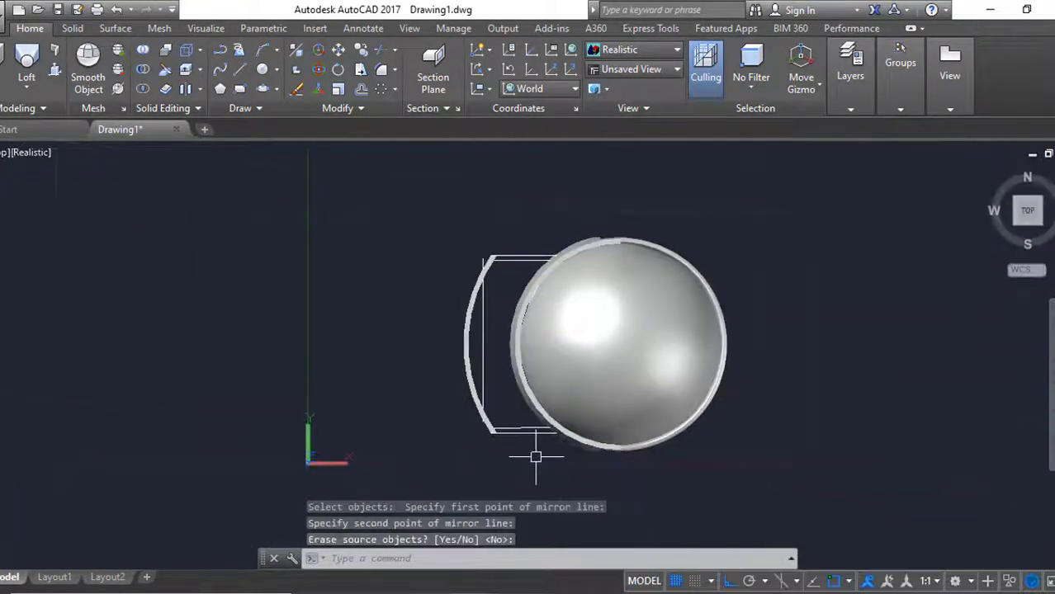
text(M)
Add the sphere, accept the default extrusion height, and show the Left view
click(510, 314)
key(Return)
click(87, 293)
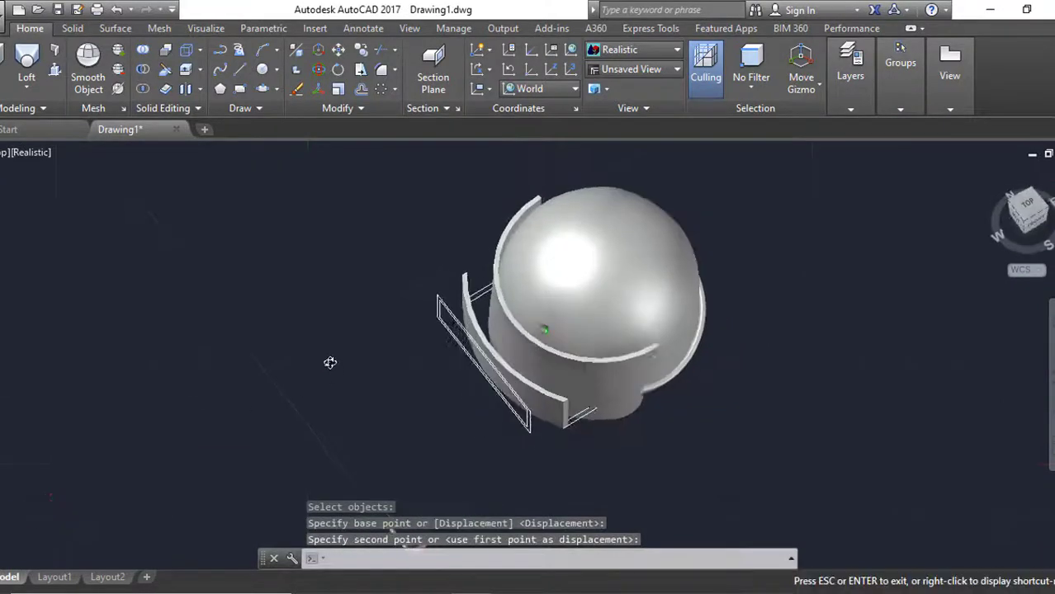
key(Return)
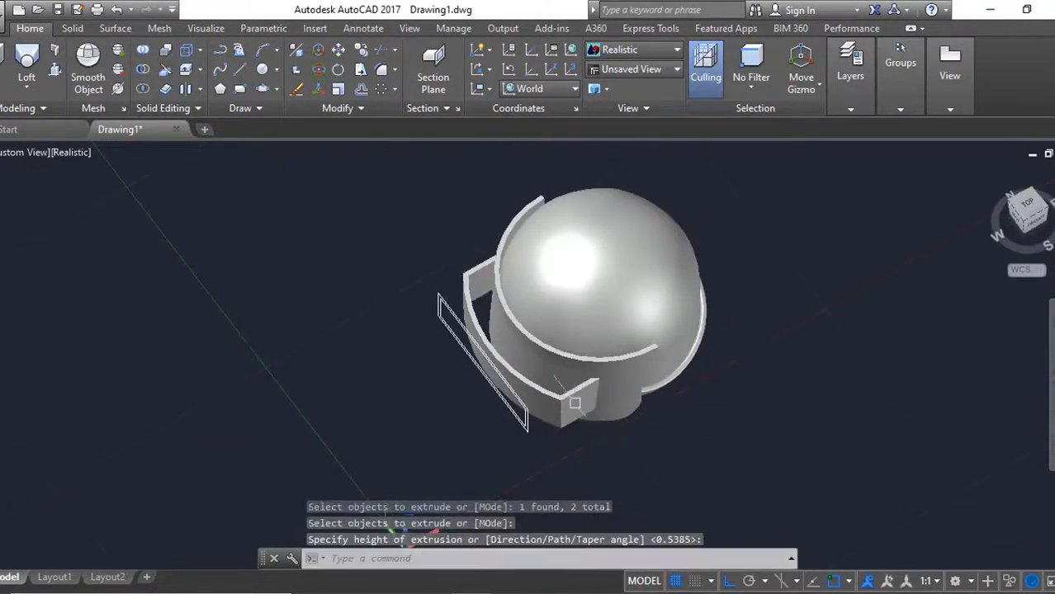
mouse_move(726, 408)
shift+middle_down()
mouse_move(710, 352)
mouse_move(678, 369)
shift+middle_up()
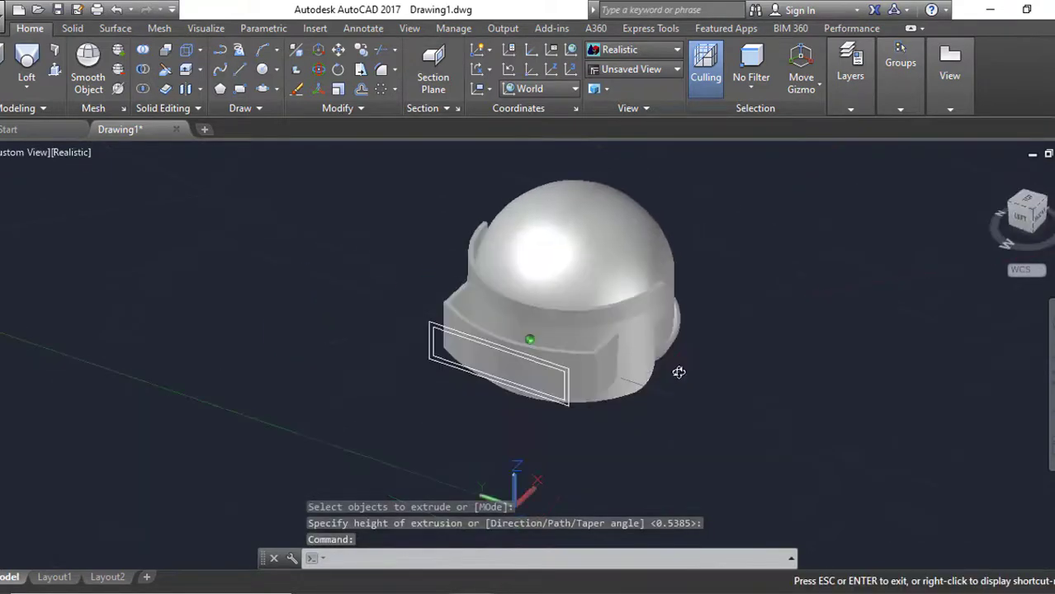
click(1028, 221)
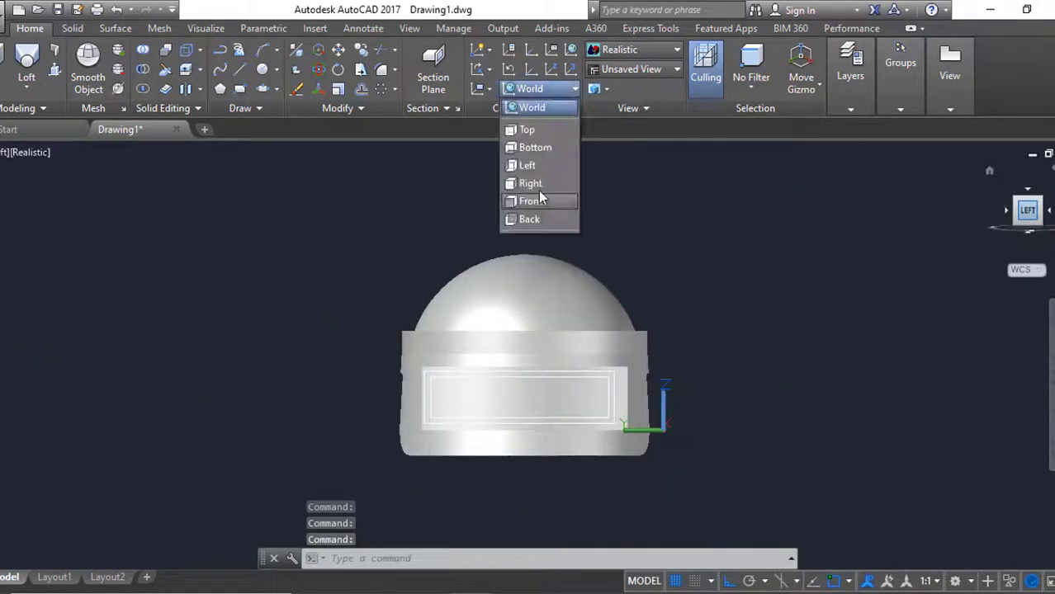
Align the UCS to the left side and hide the dome and helmet body, leaving the visor box
click(528, 165)
click(524, 247)
right_click(524, 248)
click(766, 290)
click(598, 326)
right_click(599, 325)
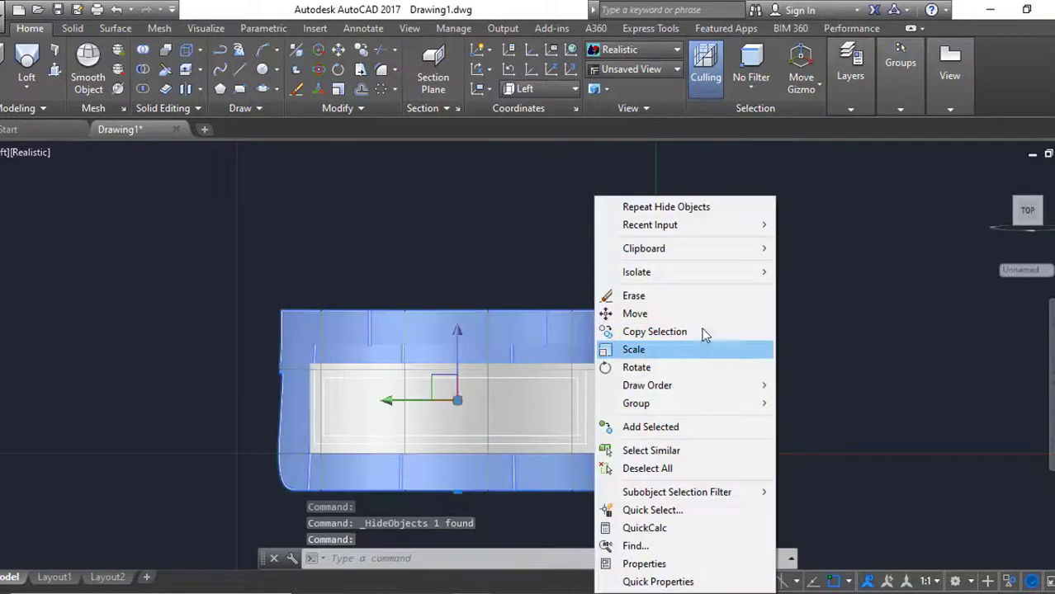
click(636, 460)
right_click(634, 456)
click(826, 166)
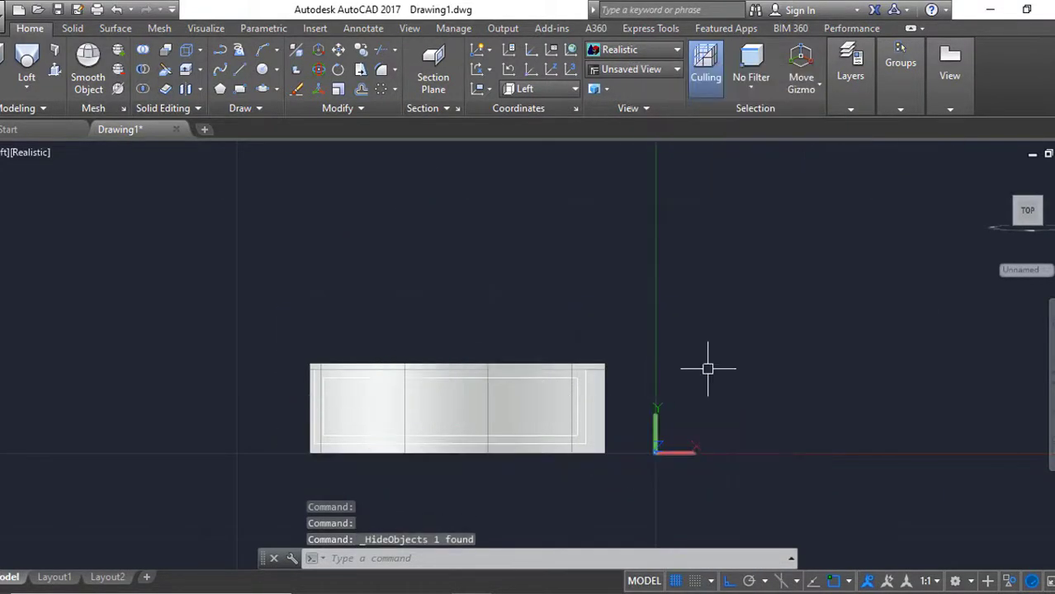
Start a polyline and delete the unwanted rectangular outline
text(pl)
key(Return)
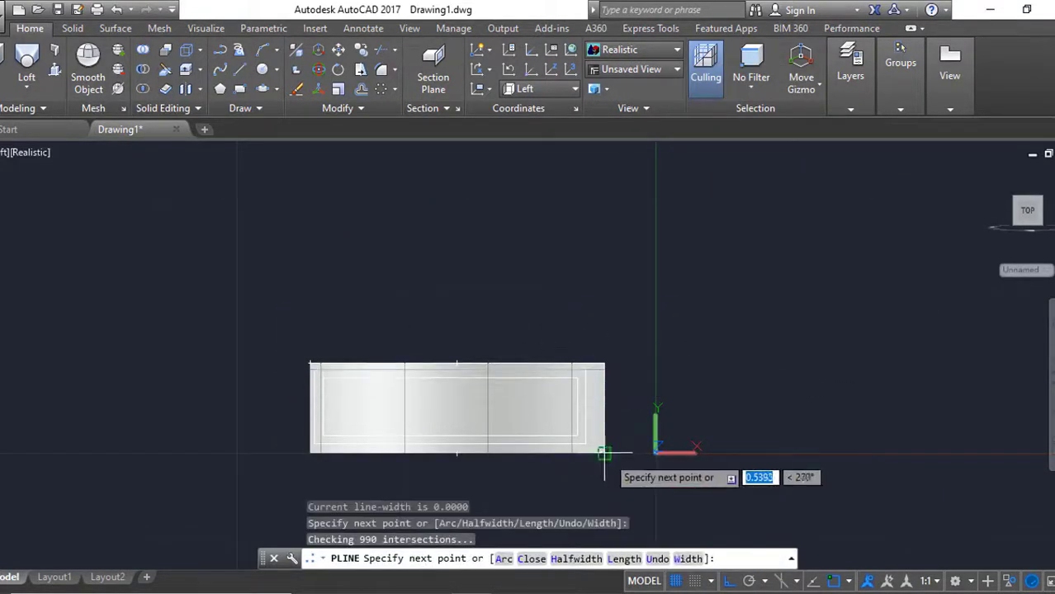
mouse_move(299, 358)
shift+middle_down()
mouse_move(596, 393)
mouse_move(449, 382)
shift+middle_up()
key(Return)
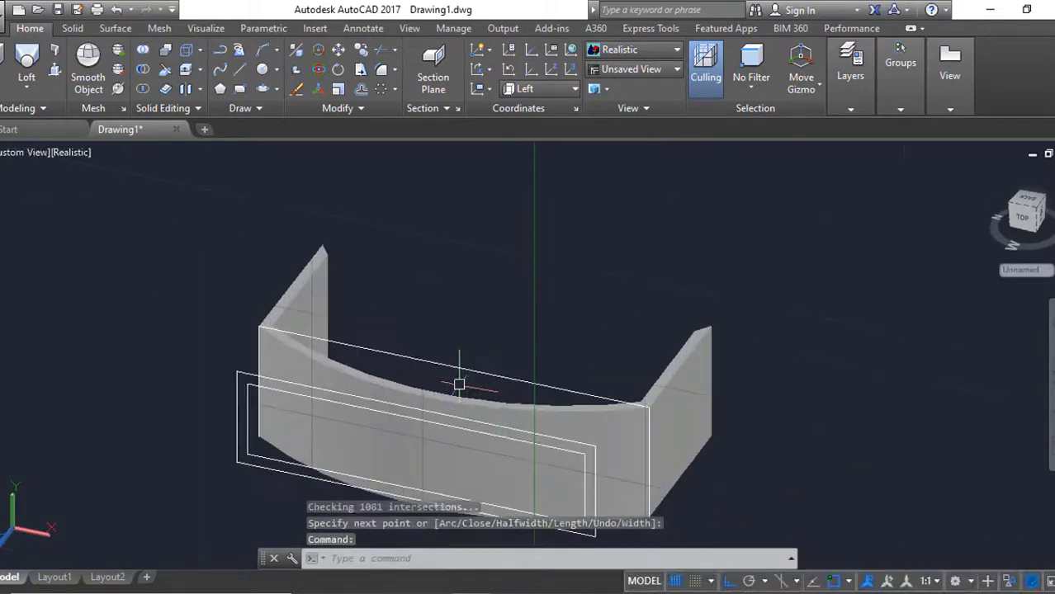
text(o)
key(Return)
scroll(479, 388, up, 2)
click(499, 368)
key(Escape)
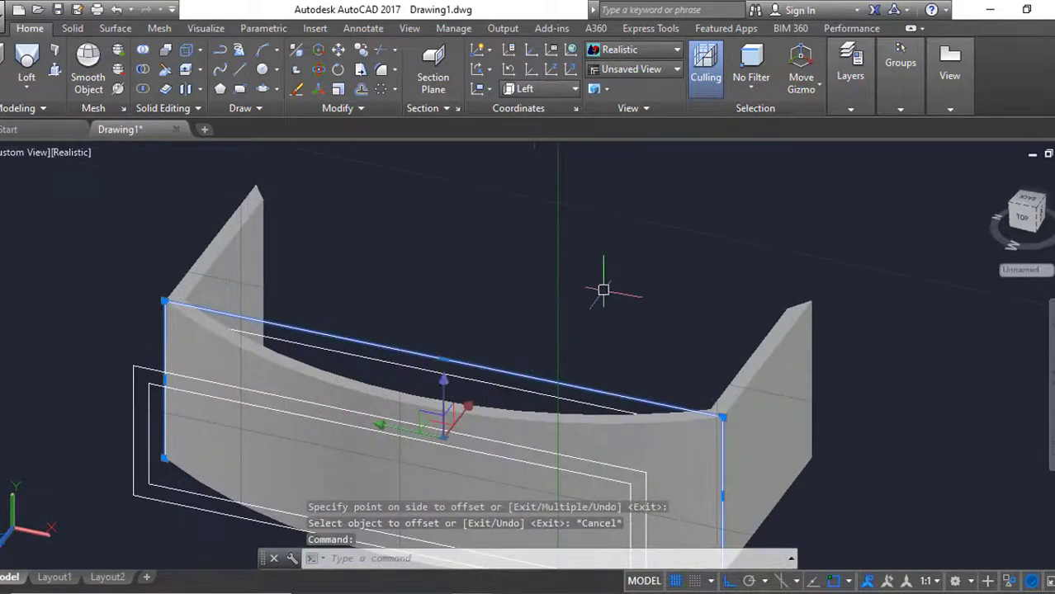
key(Return)
scroll(604, 290, down, 2)
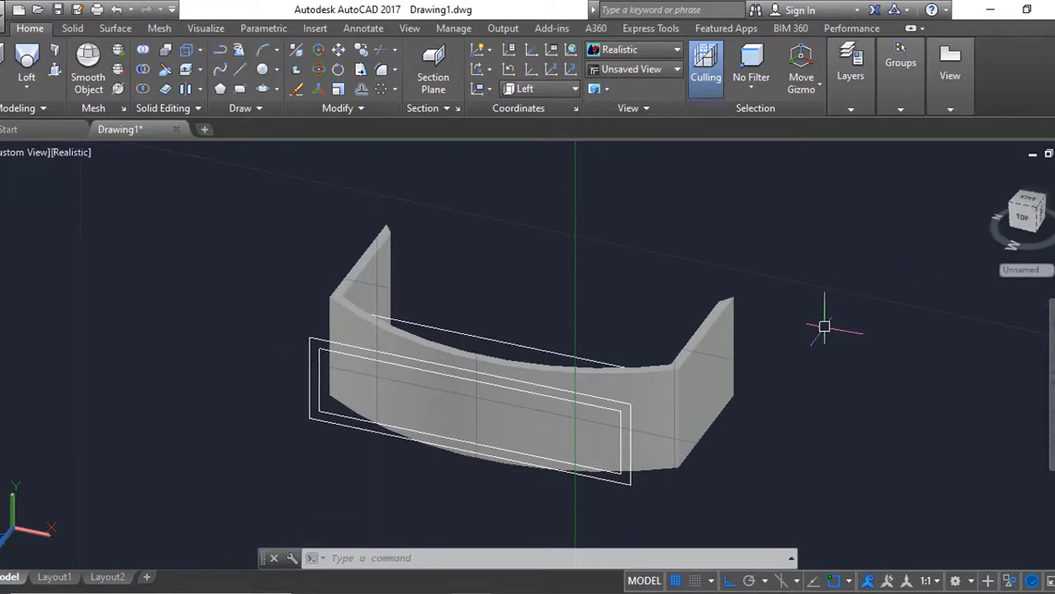
Draw a D-shaped polyline with an arc segment over the front band and reshape its arc
mouse_move(801, 305)
shift+middle_down()
mouse_move(810, 283)
mouse_move(524, 326)
shift+middle_up()
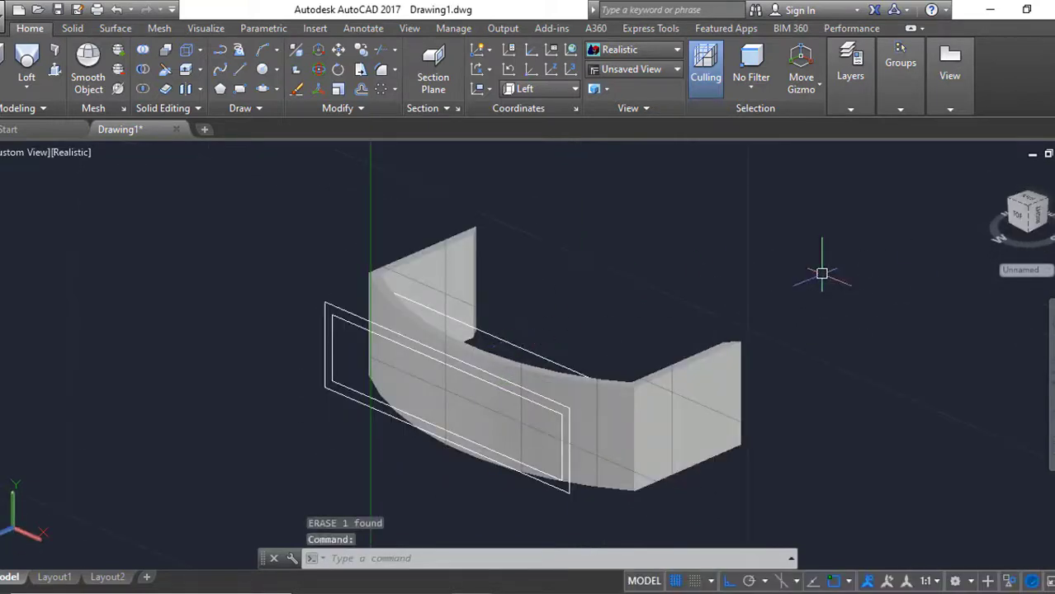
mouse_move(822, 274)
shift+middle_down()
mouse_move(743, 358)
mouse_move(817, 332)
mouse_move(843, 399)
shift+middle_up()
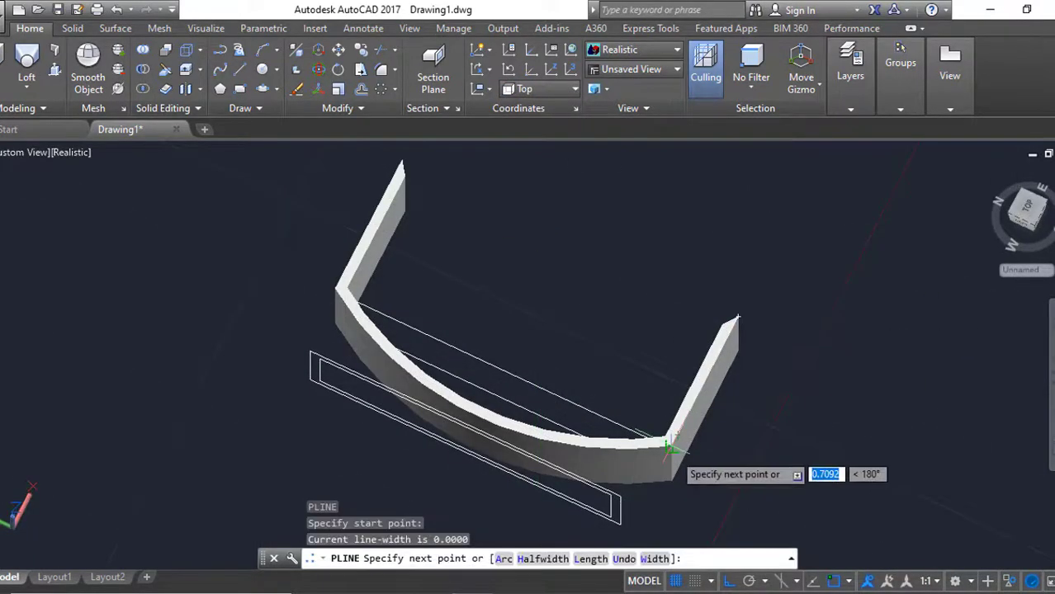
text(a)
key(Return)
text(l)
key(Return)
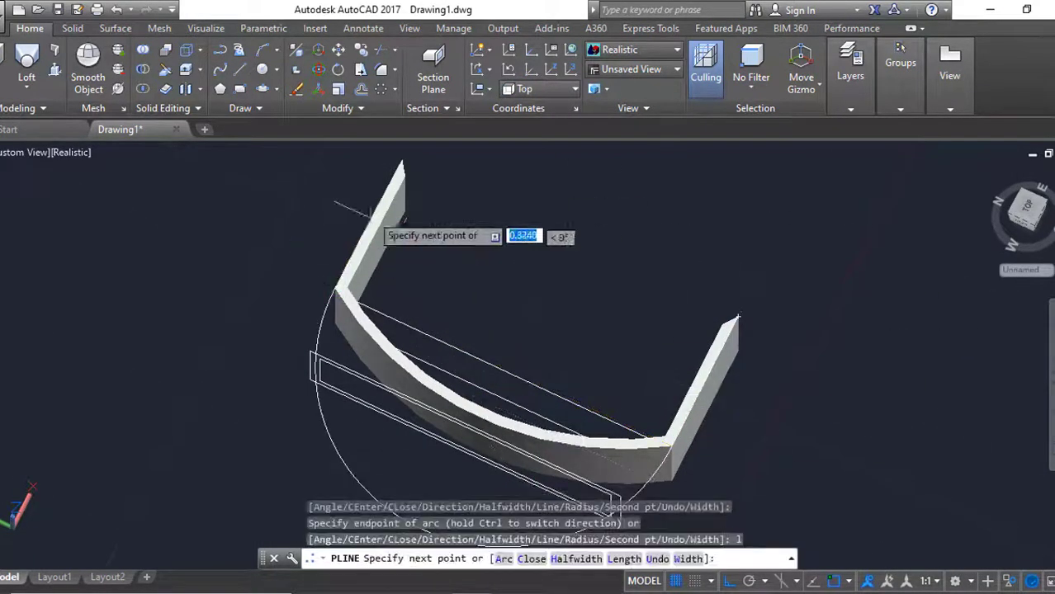
key(Escape)
click(741, 314)
shift+middle_drag(741, 314, 436, 408)
click(455, 460)
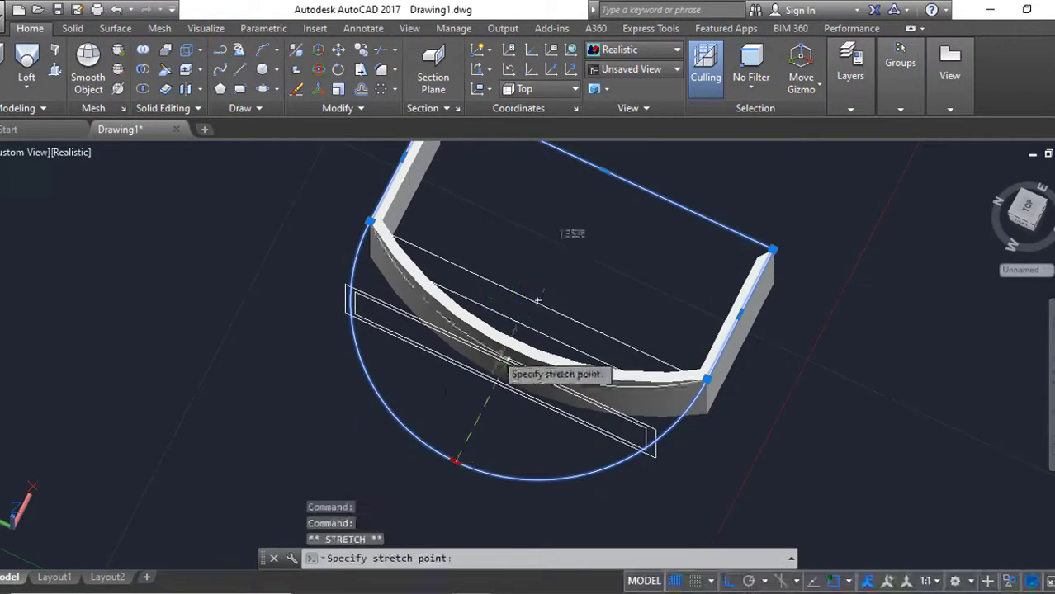
mouse_move(762, 402)
shift+middle_down()
mouse_move(848, 340)
mouse_move(812, 379)
shift+middle_up()
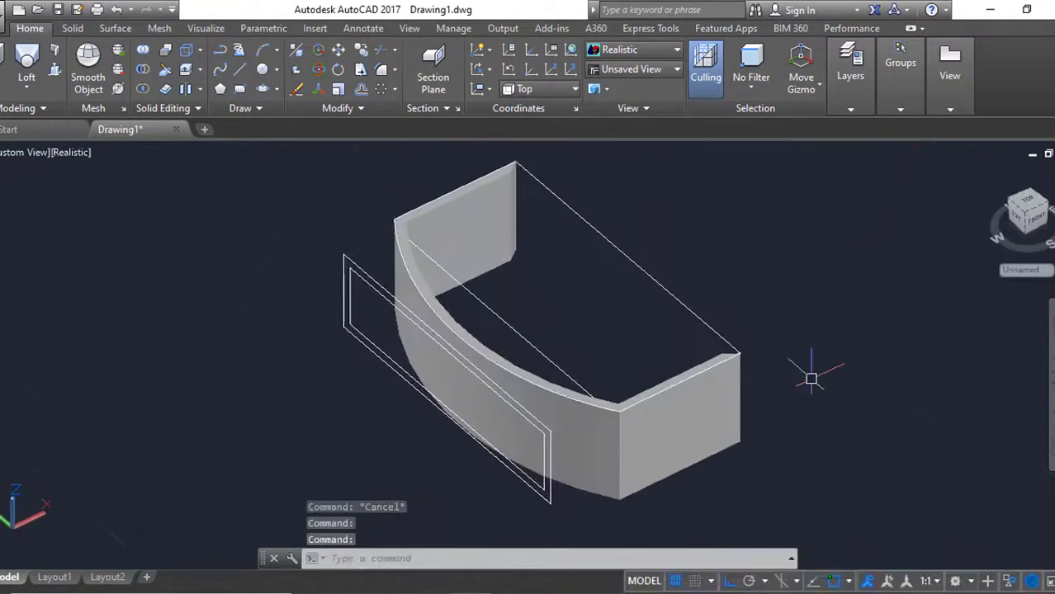
Place a copy of the D-shaped outline beside the original
text(ext)
key(Return)
click(737, 351)
key(Return)
key(Escape)
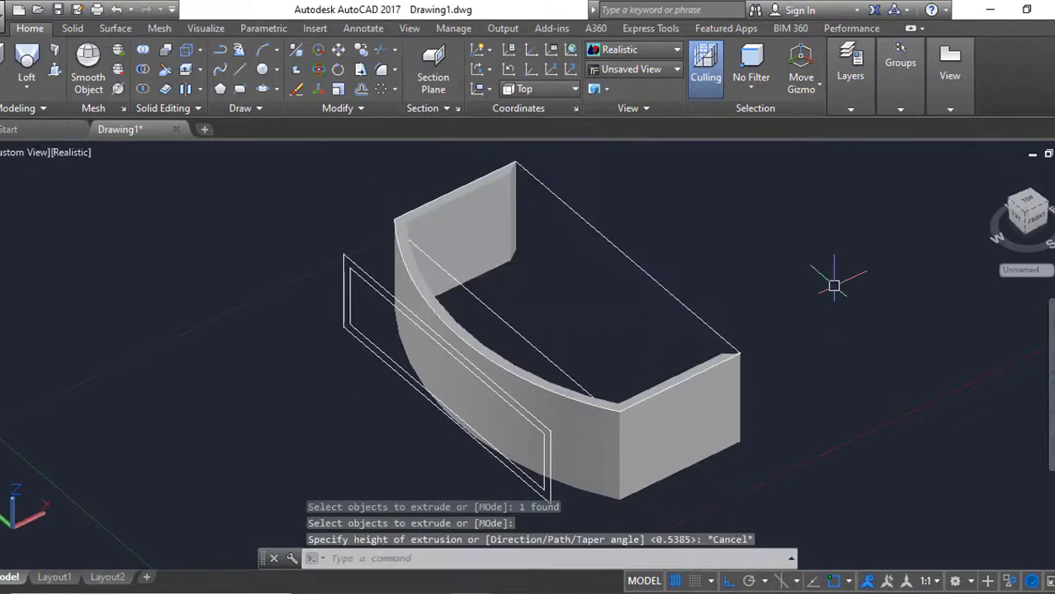
scroll(545, 263, up, 2)
text(c)
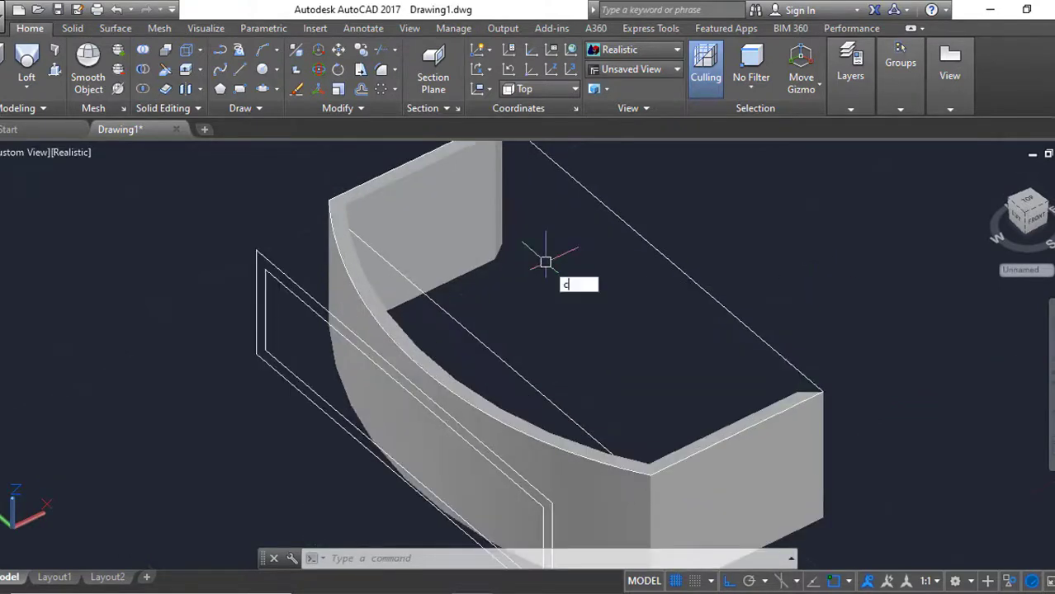
click(601, 337)
key(Escape)
Extrude the D-shaped outline 0.05 units into a solid slab
text(ext)
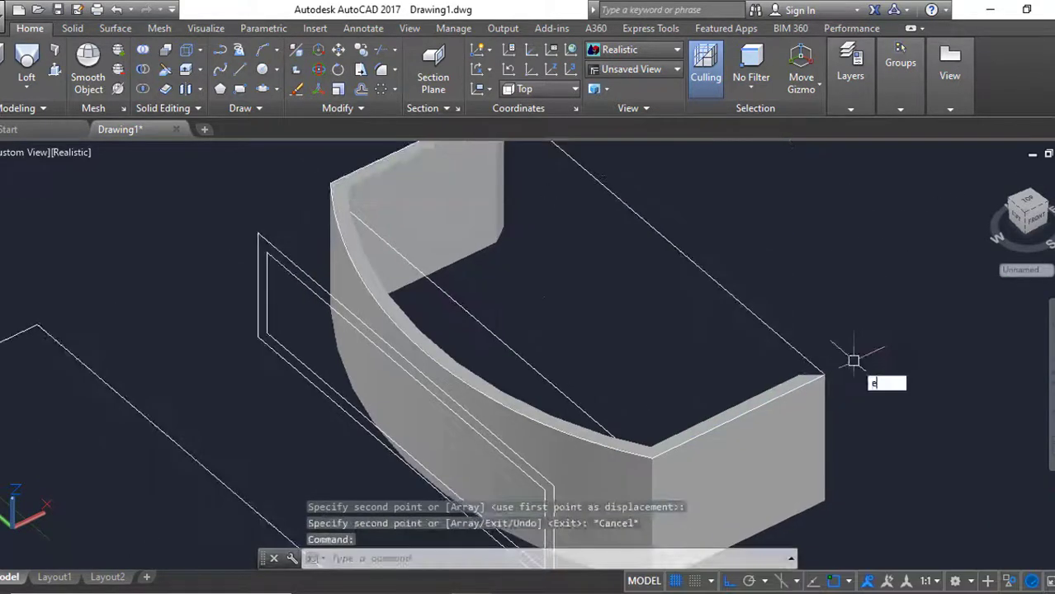
key(Return)
drag(794, 348, 830, 266)
key(Return)
key(Return)
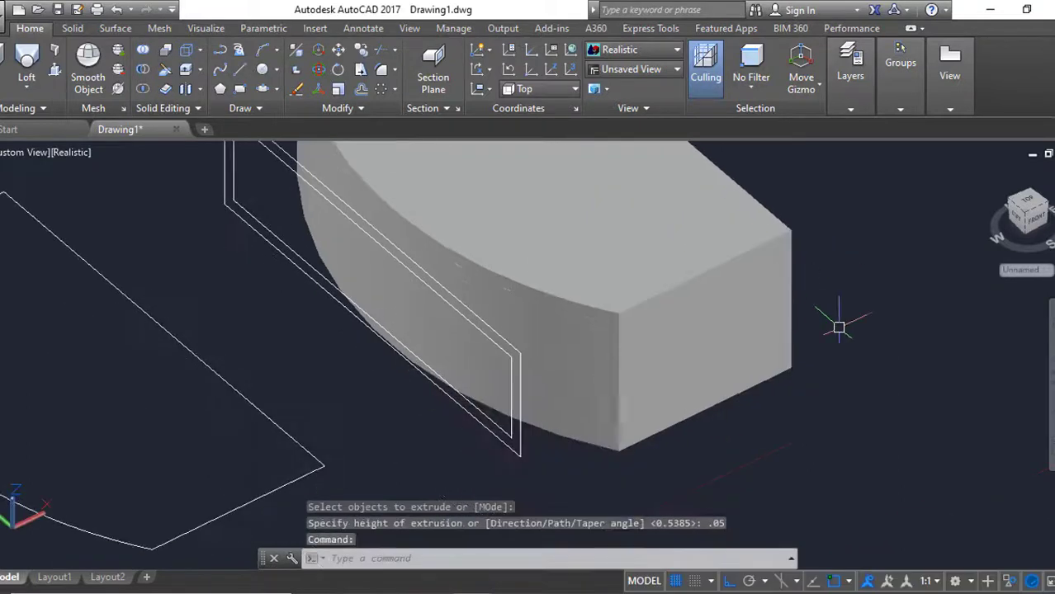
text(co)
key(Return)
click(765, 217)
click(801, 365)
key(Escape)
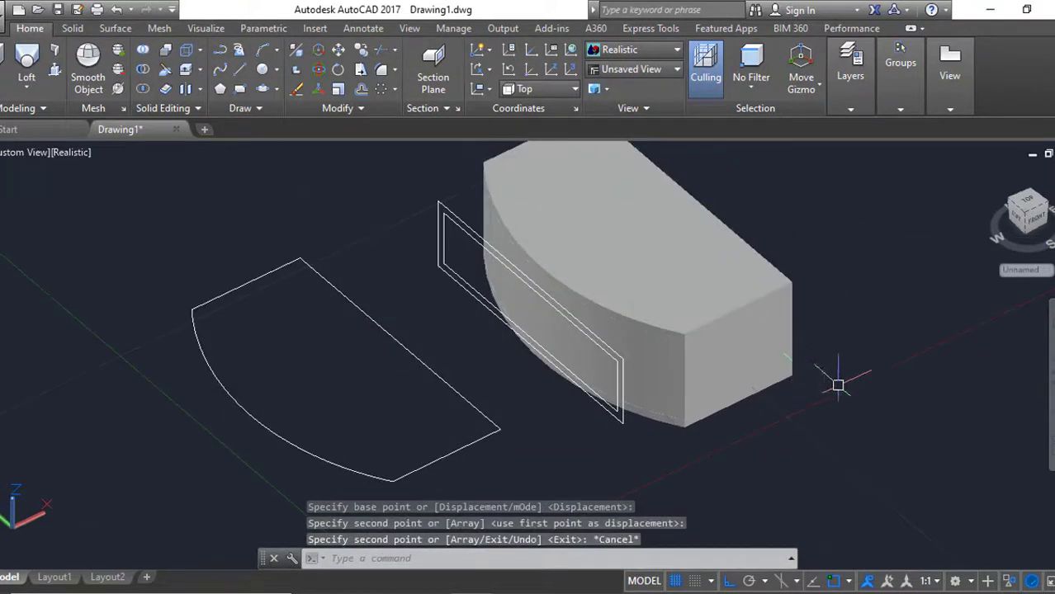
End object isolation so the hidden dome and body reappear
text(xt)
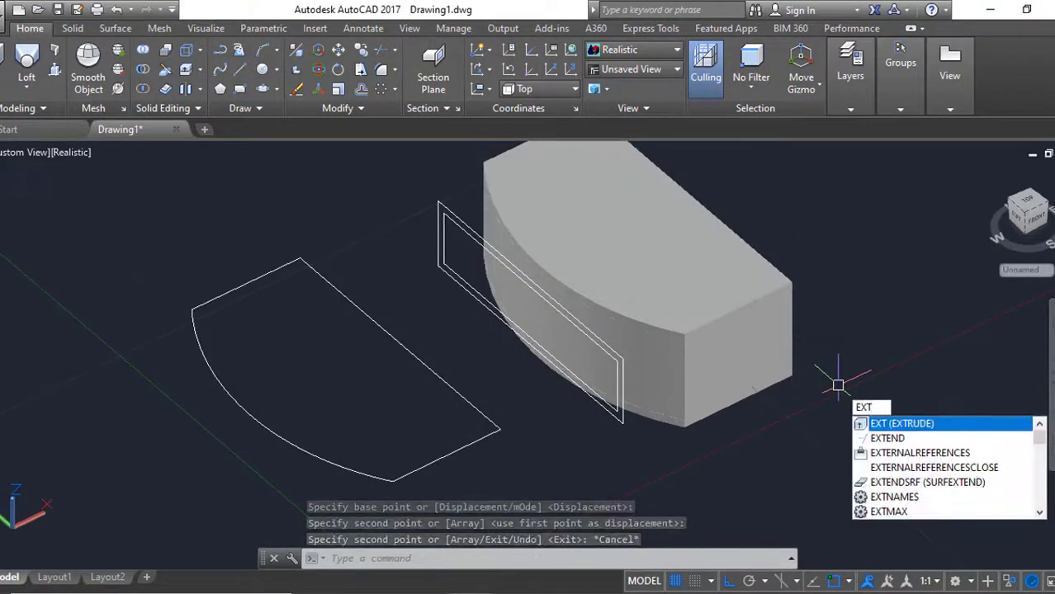
key(Return)
mouse_move(648, 394)
shift+middle_down()
mouse_move(683, 358)
mouse_move(603, 369)
shift+middle_up()
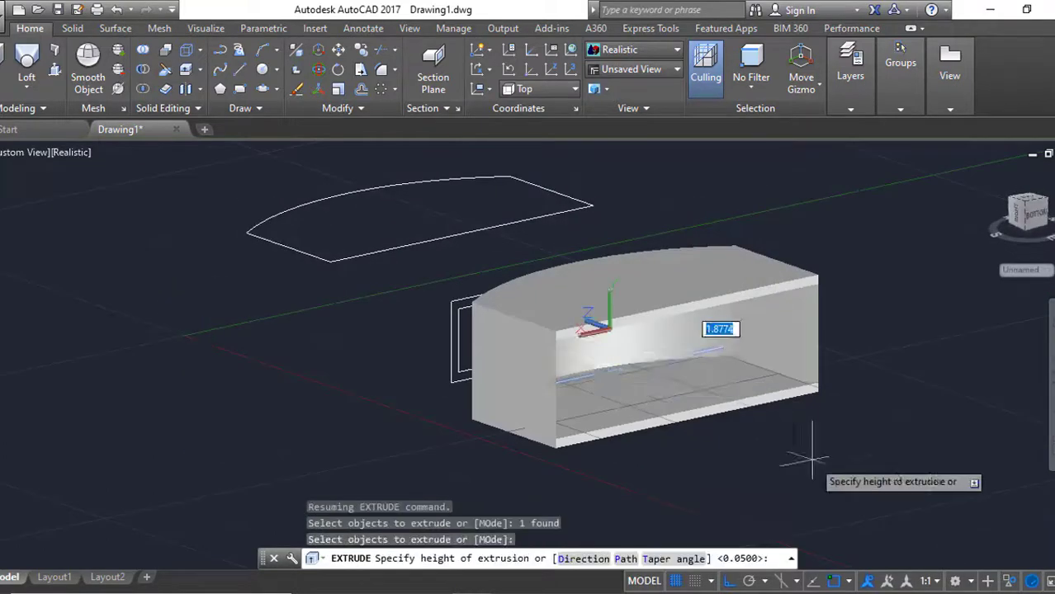
mouse_move(811, 458)
shift+middle_down()
mouse_move(826, 331)
mouse_move(707, 358)
mouse_move(649, 306)
shift+middle_up()
key(Return)
right_click(814, 248)
click(931, 169)
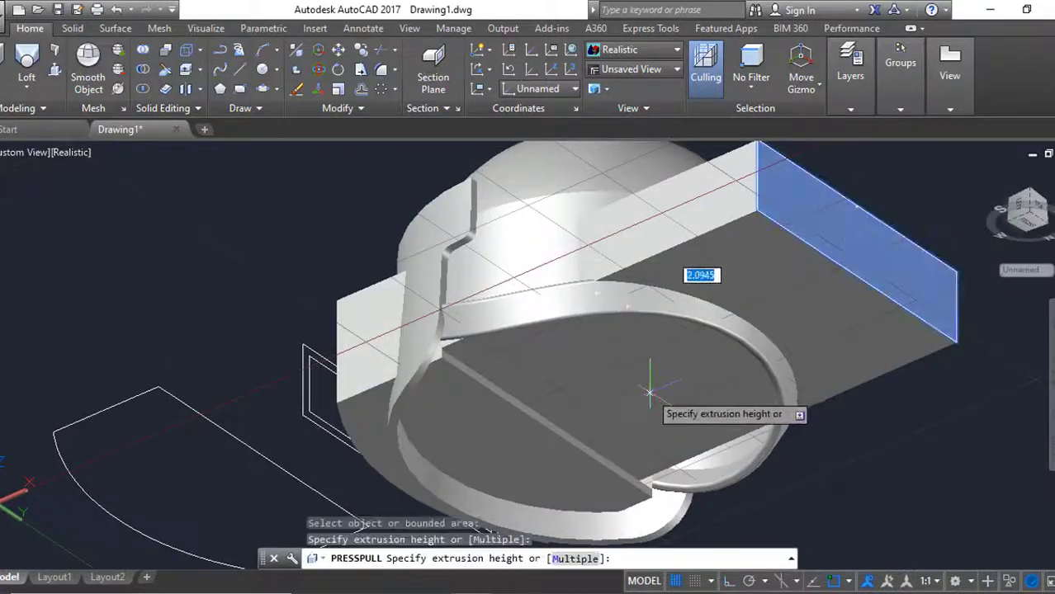
Press-pull the front block's end face through the dome
click(650, 394)
mouse_move(649, 394)
shift+middle_down()
mouse_move(483, 370)
mouse_move(582, 370)
mouse_move(636, 353)
mouse_move(614, 363)
mouse_move(805, 388)
shift+middle_up()
click(142, 69)
click(669, 256)
key(Escape)
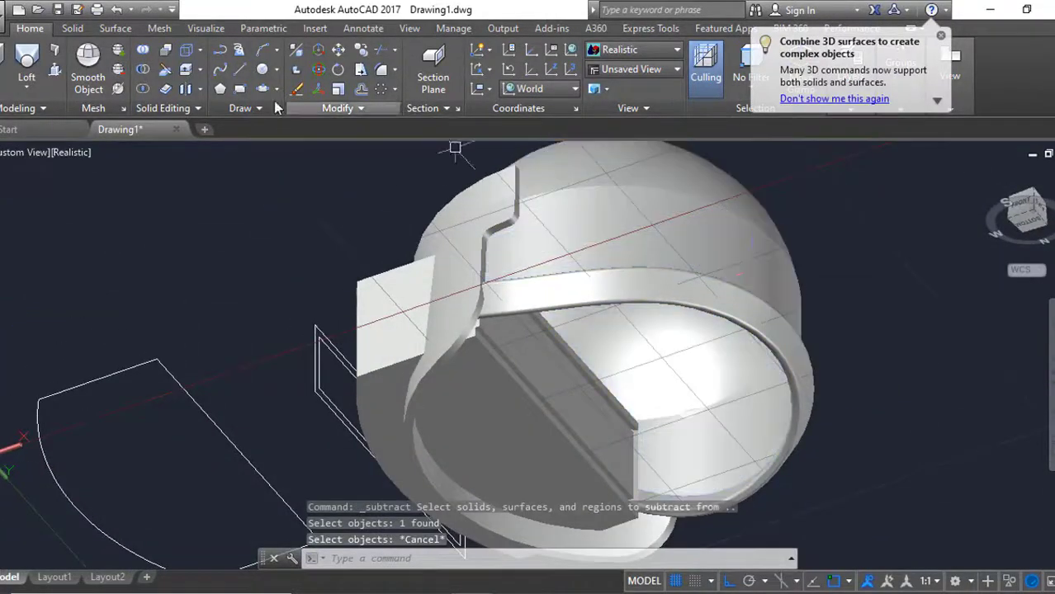
Thicken the swept brim surface to 0.02, then undo the trial subtraction from the dome
click(166, 89)
click(682, 247)
key(Return)
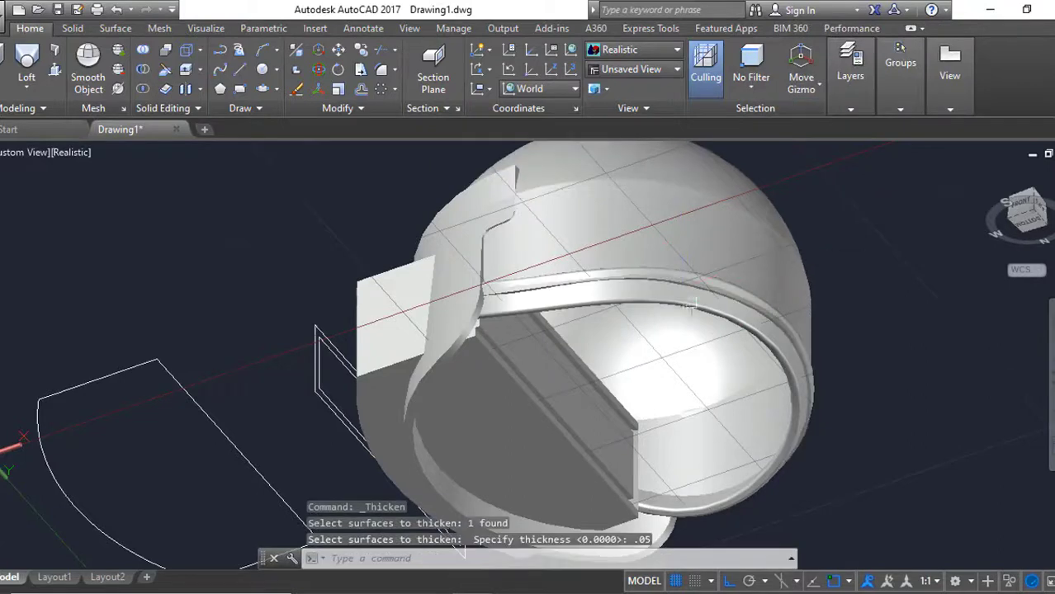
key(Return)
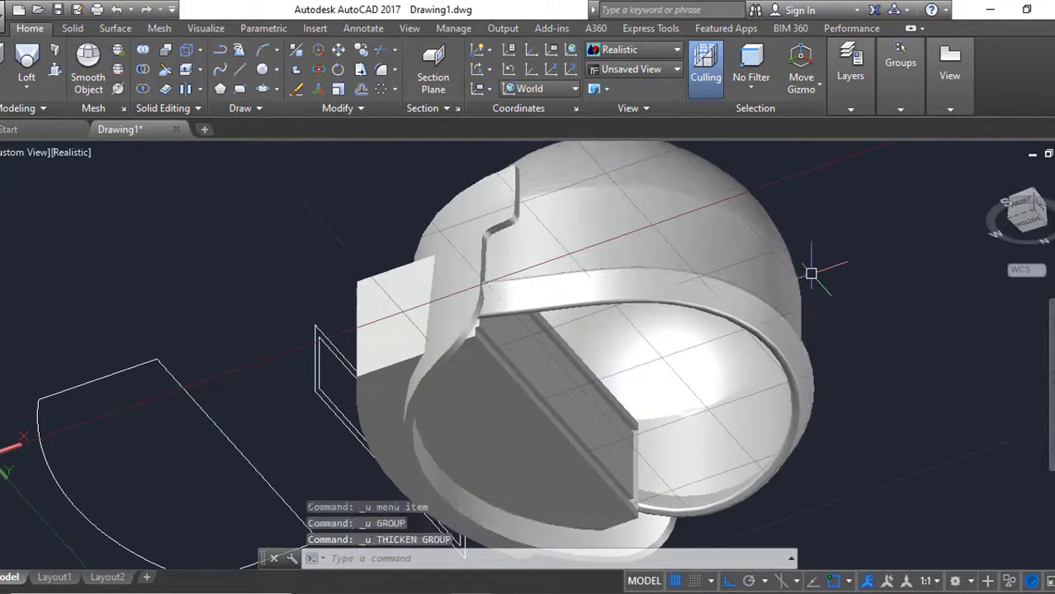
click(166, 88)
click(679, 201)
key(Return)
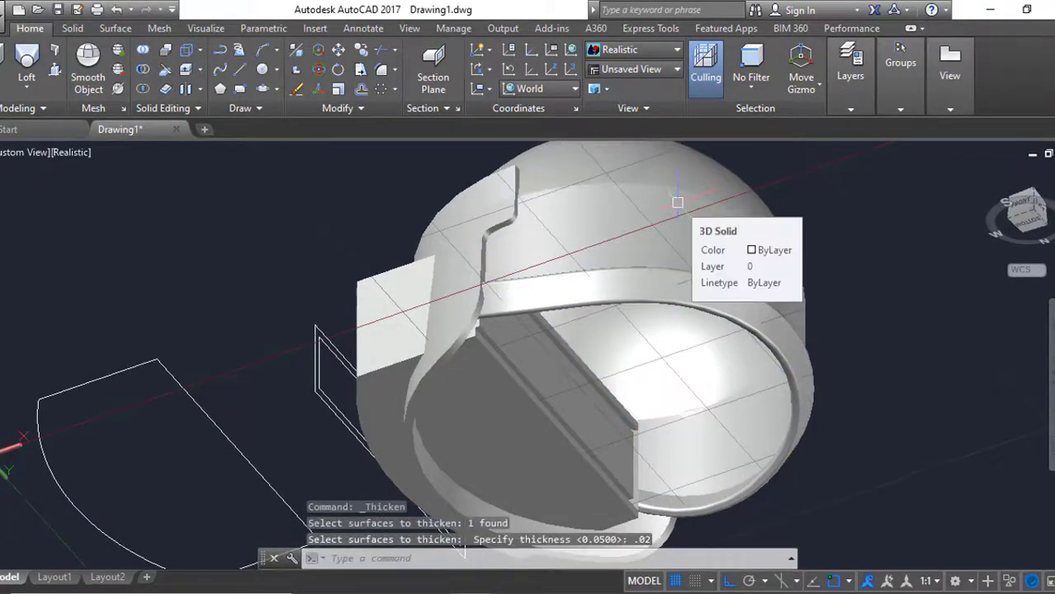
click(632, 443)
shift+middle_drag(632, 444, 701, 447)
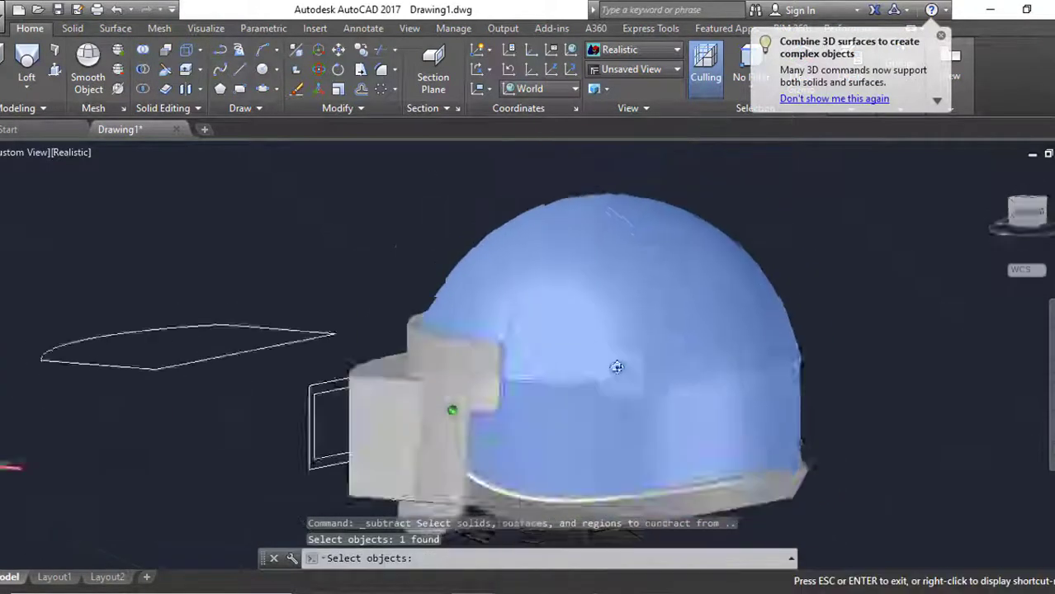
mouse_move(605, 405)
shift+middle_down()
mouse_move(553, 436)
mouse_move(546, 384)
shift+middle_up()
key(ctrl+z)
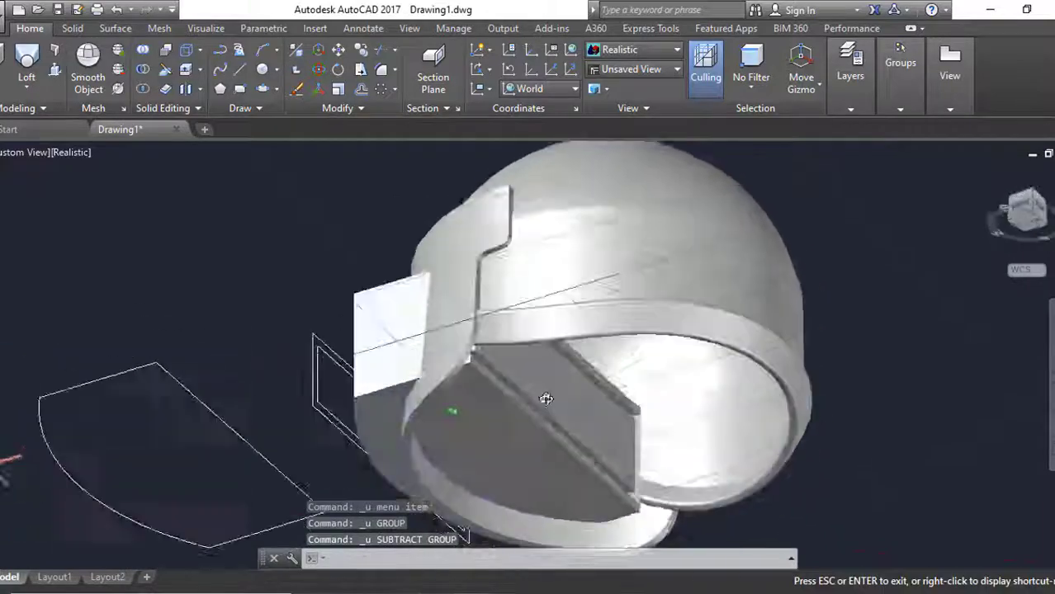
Select the inner bar and end the current command
click(605, 401)
mouse_move(605, 402)
shift+middle_down()
mouse_move(597, 450)
mouse_move(536, 438)
shift+middle_up()
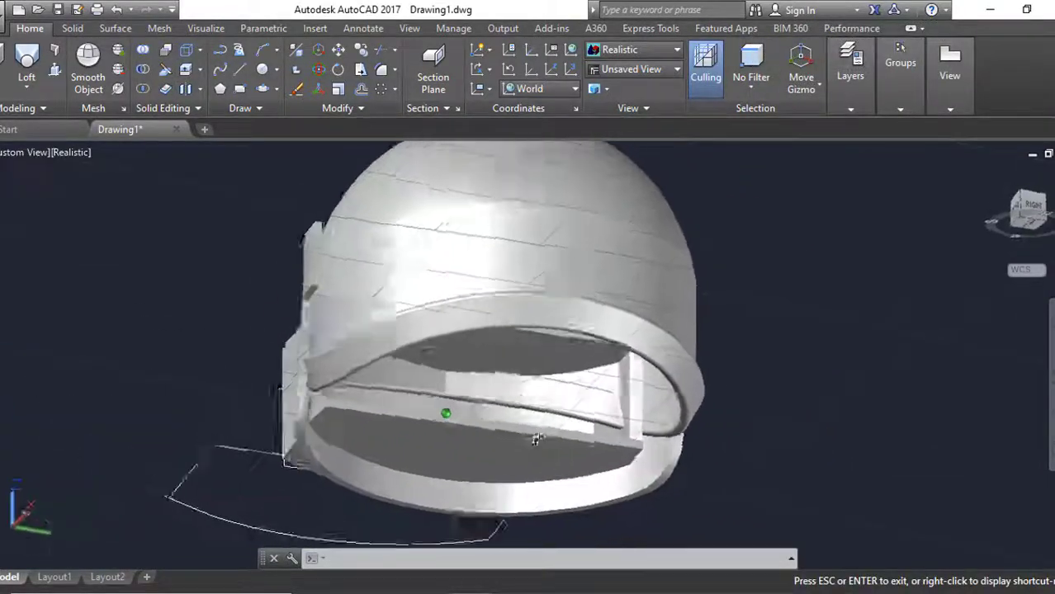
key(Return)
shift+middle_drag(891, 448, 688, 353)
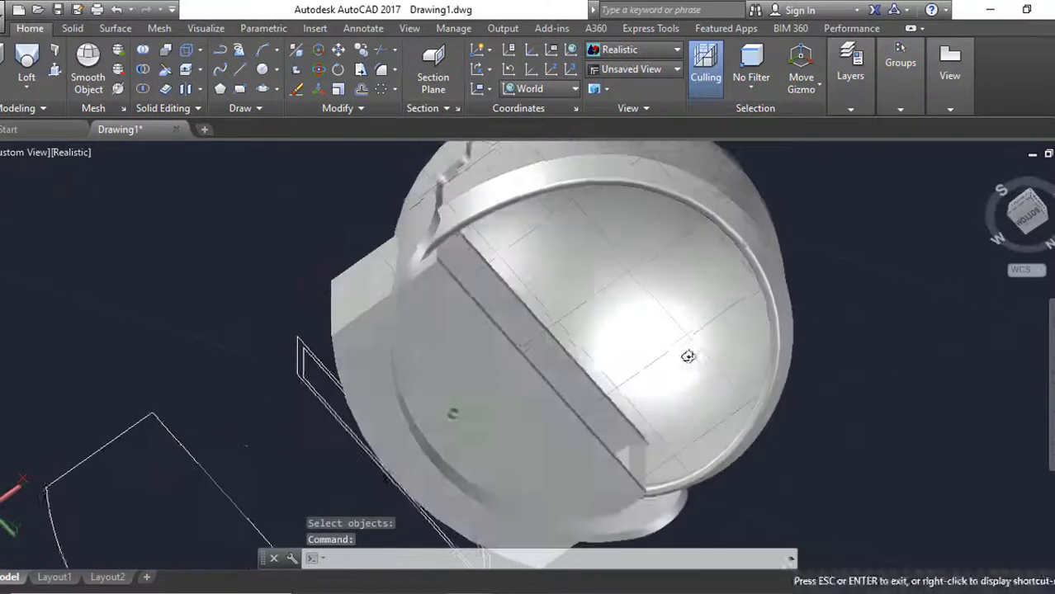
Align the UCS with the back and erase the leftover object
click(545, 89)
click(529, 190)
shift+middle_drag(573, 365, 731, 423)
scroll(731, 423, down, 2)
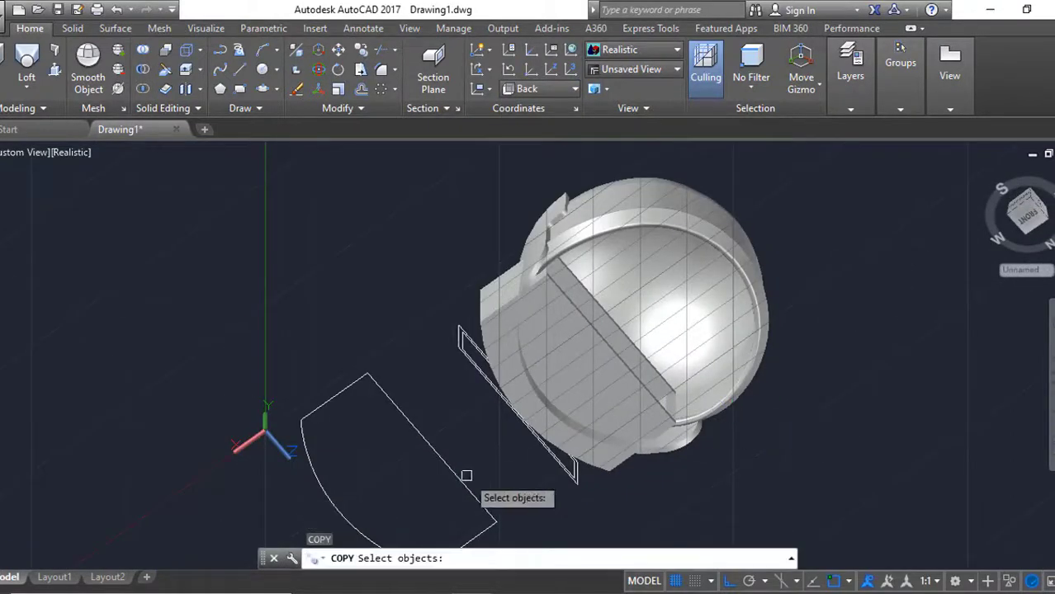
key(Return)
middle_drag(378, 496, 407, 384)
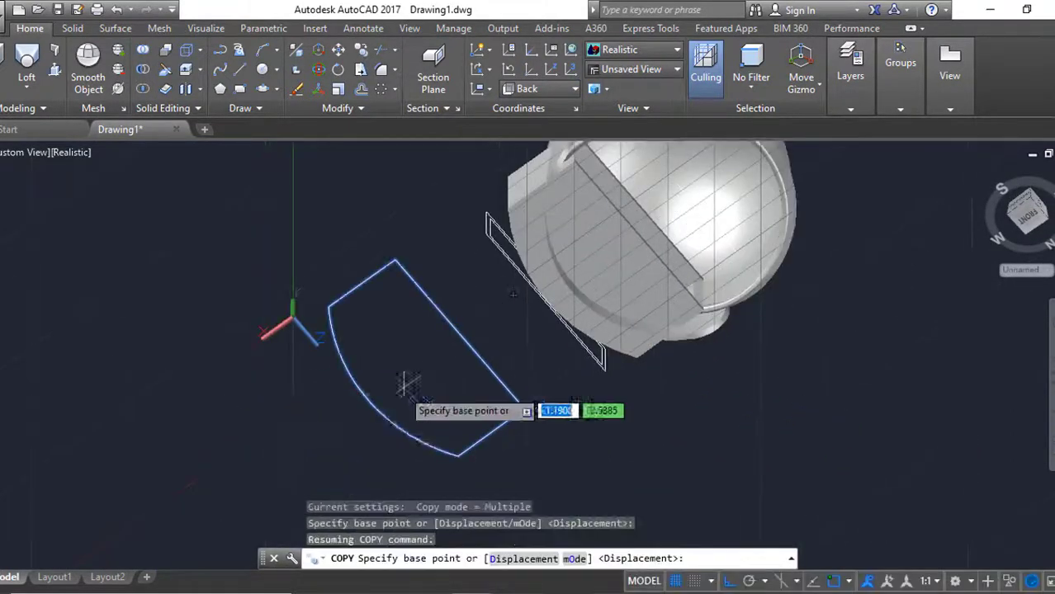
key(Escape)
shift+middle_drag(623, 317, 715, 310)
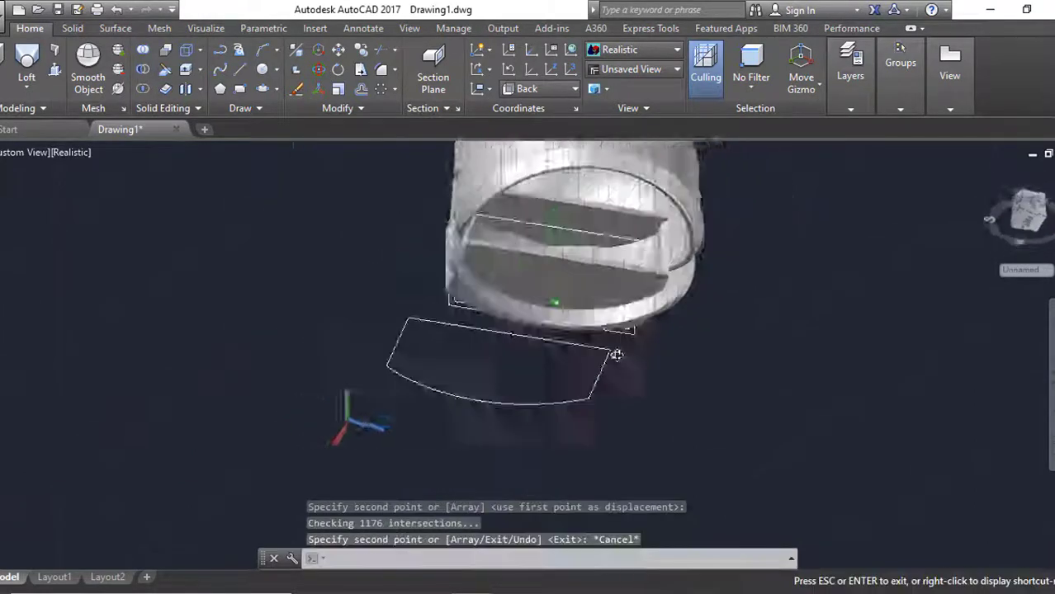
text(e)
key(Return)
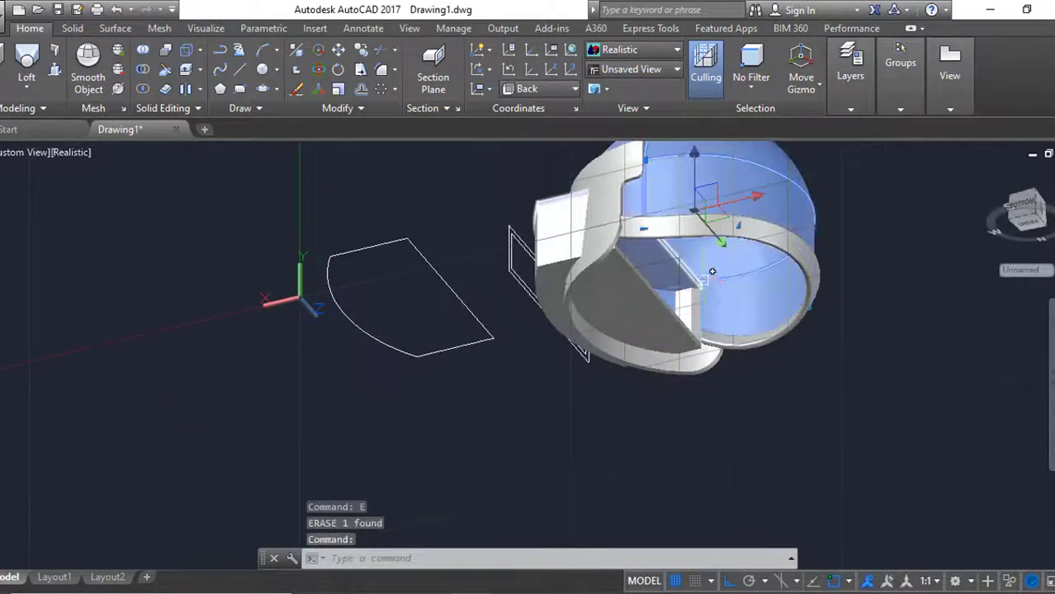
Hide the dome and switch to the Top view
right_click(785, 226)
click(817, 312)
mouse_move(794, 342)
shift+middle_down()
mouse_move(813, 408)
mouse_move(827, 333)
shift+middle_up()
click(275, 58)
click(326, 218)
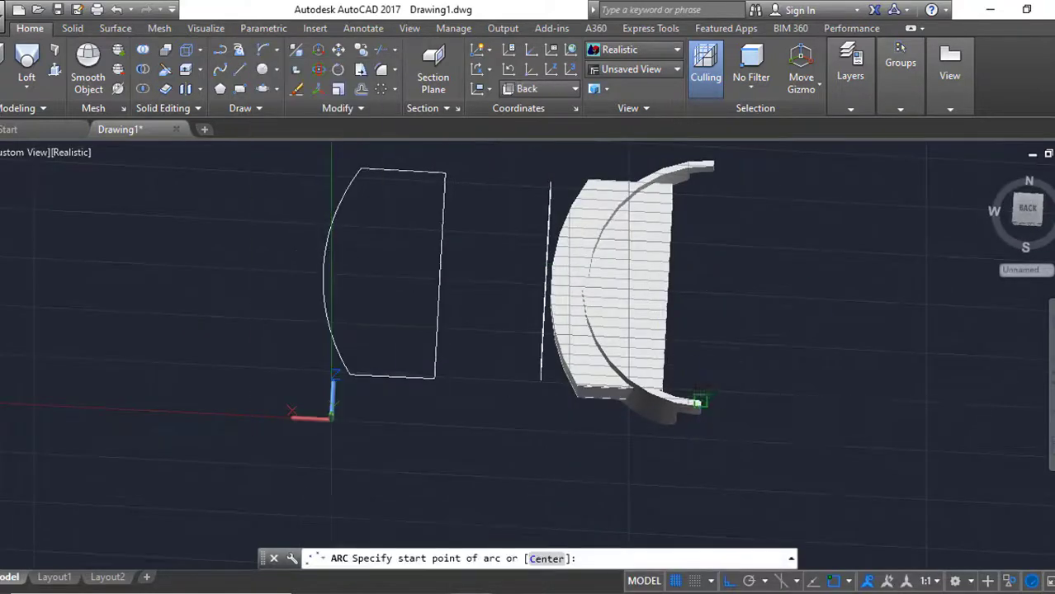
key(Escape)
click(541, 89)
click(533, 124)
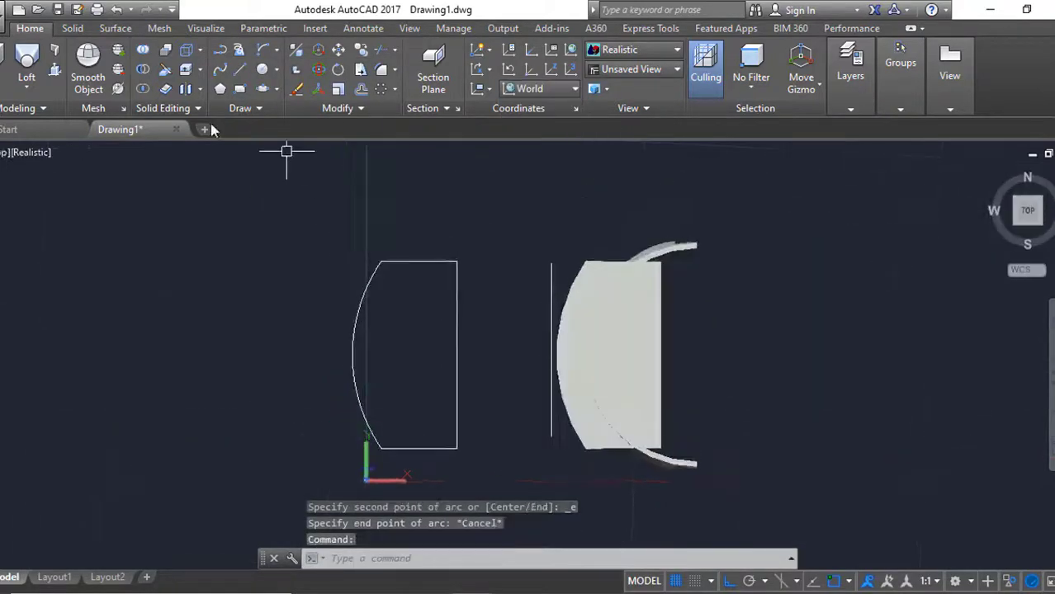
Draw an arc beneath the front block and close it with a line to the lower corner
click(276, 58)
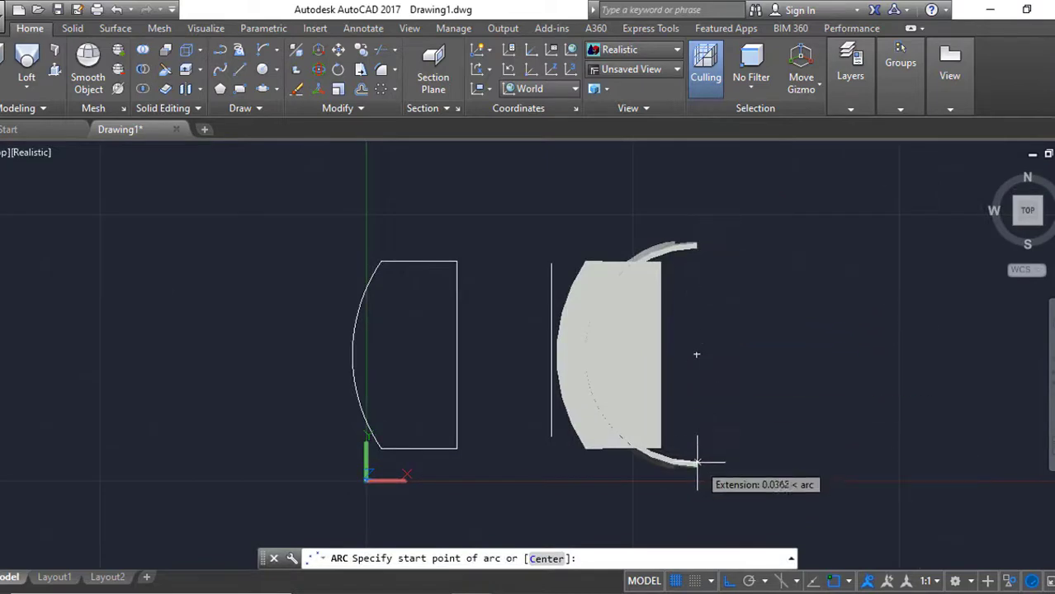
click(696, 248)
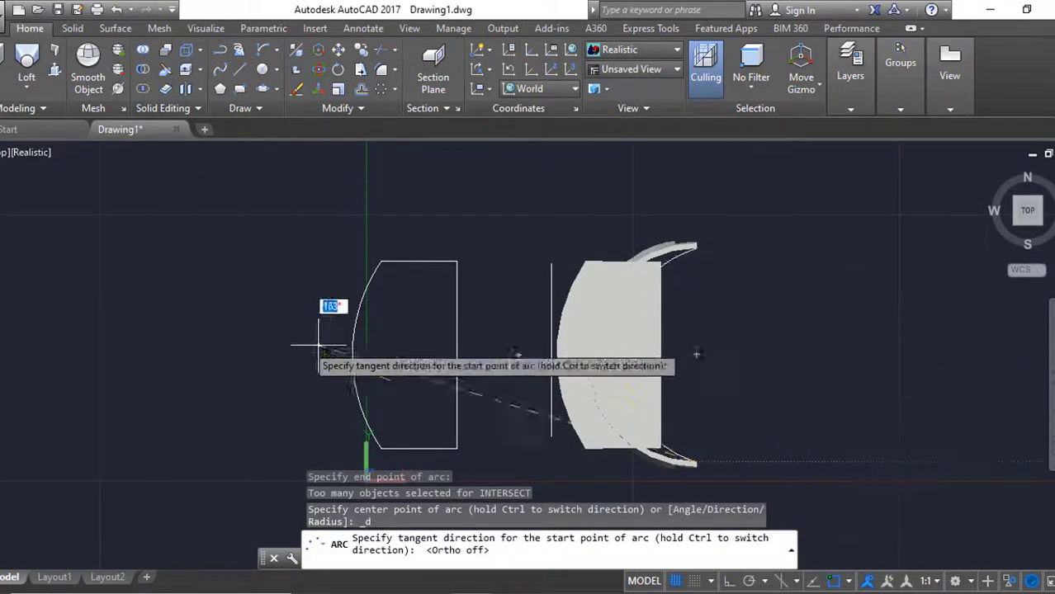
key(Escape)
shift+middle_drag(170, 448, 756, 326)
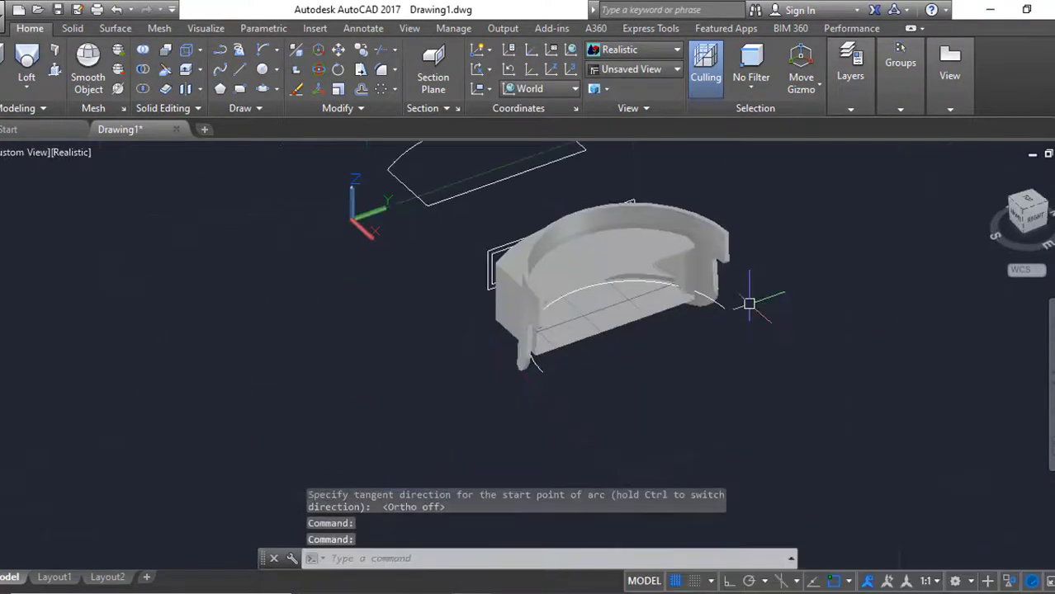
key(l)
key(Return)
click(724, 307)
click(542, 372)
key(Escape)
Join the arc and line into one polyline and extrude it -2.0945 into a curved solid
key(j)
key(Return)
drag(570, 392, 533, 363)
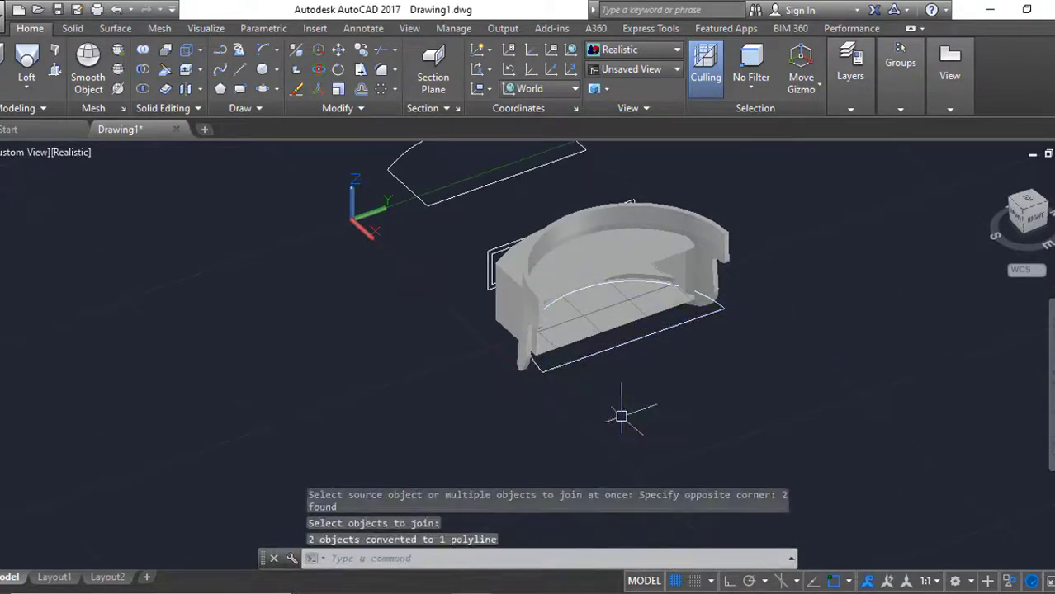
text(ext)
key(Return)
click(631, 342)
key(Return)
click(652, 266)
shift+middle_drag(652, 266, 851, 337)
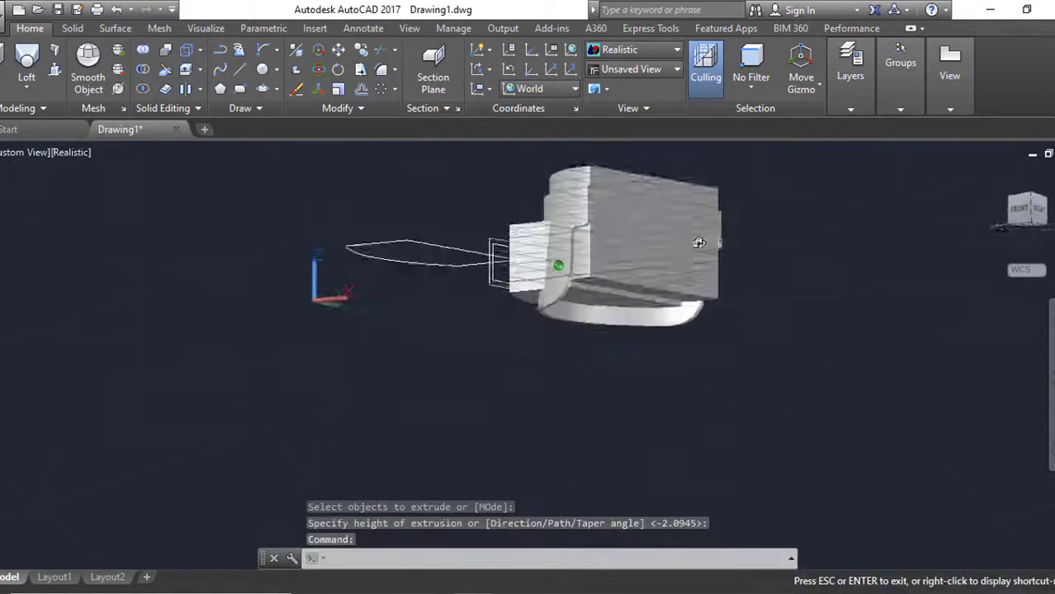
Move the curved solid with Ortho on so it sits against the front block
text(m)
key(Return)
click(702, 277)
key(Return)
click(720, 241)
key(F8)
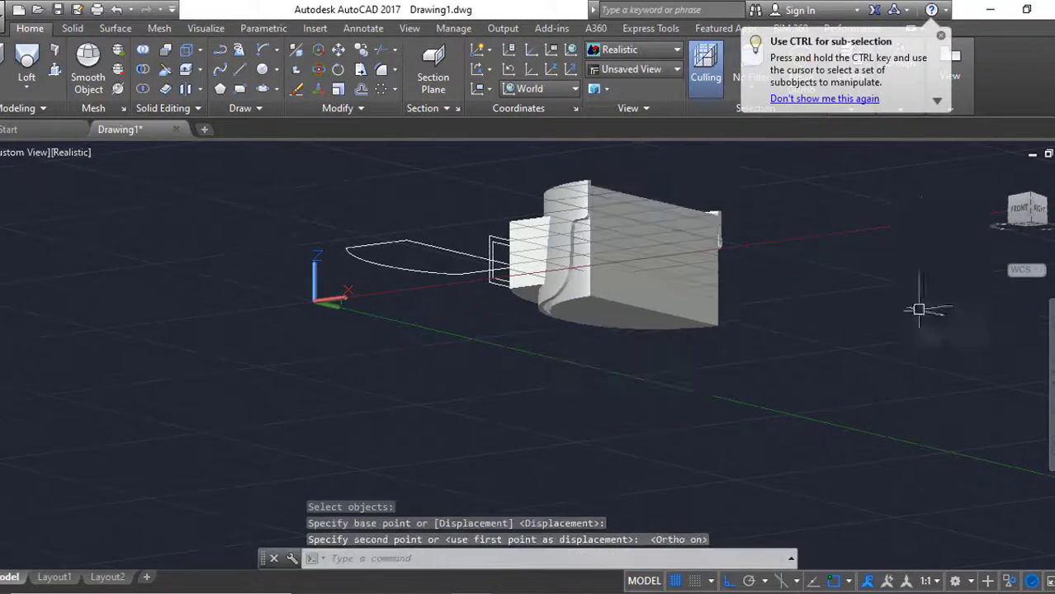
click(919, 310)
scroll(522, 327, up, 5)
Union the curved solid with the helmet body
text(union)
key(Return)
click(519, 291)
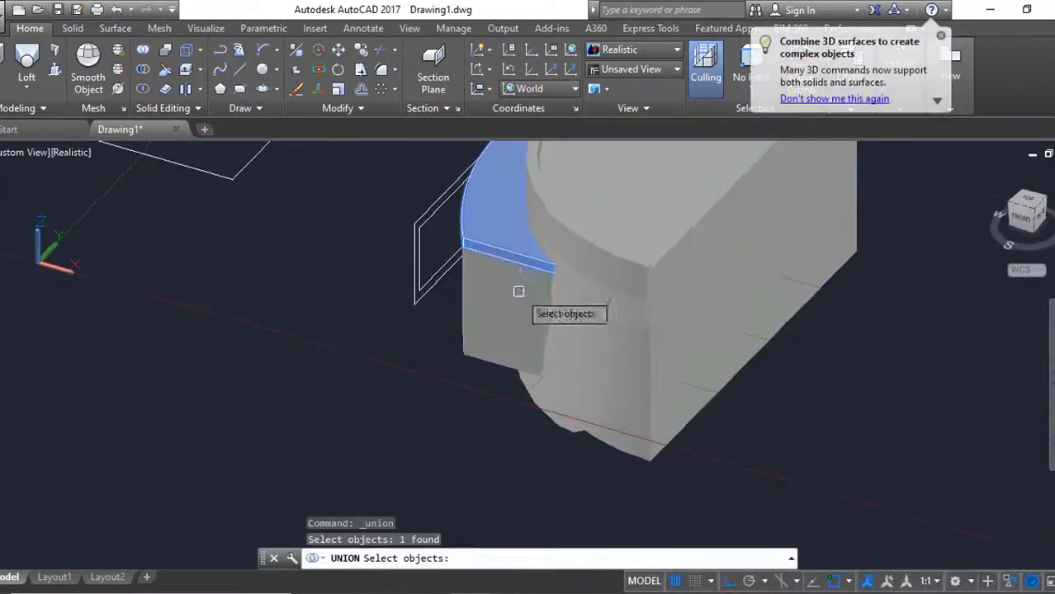
click(519, 291)
shift+middle_drag(519, 292, 908, 295)
key(Return)
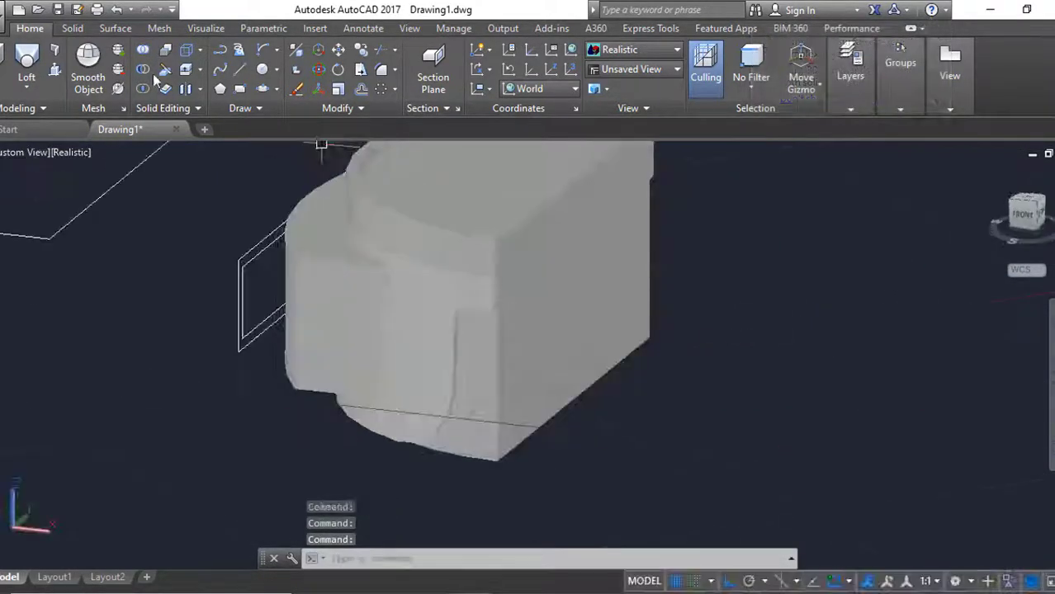
Subtract the curved piece from the front solid being kept
click(143, 69)
click(553, 313)
key(Return)
click(554, 313)
mouse_move(553, 313)
shift+middle_down()
mouse_move(528, 359)
mouse_move(463, 273)
shift+middle_up()
key(Return)
Union the two remaining front pieces into one solid
click(143, 49)
click(357, 247)
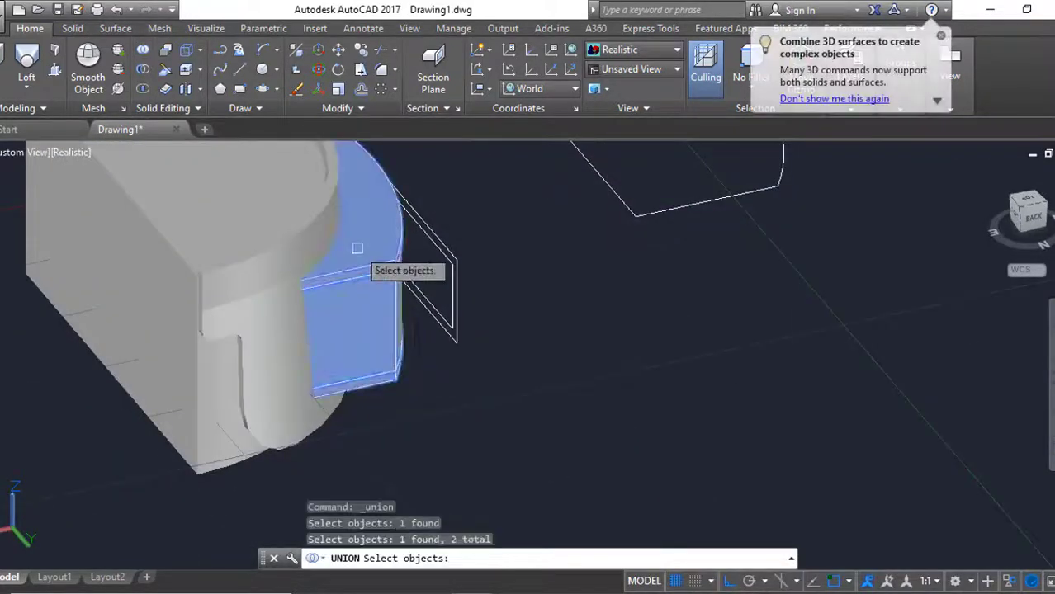
shift+middle_drag(357, 248, 514, 271)
key(Return)
shift+middle_drag(759, 389, 723, 388)
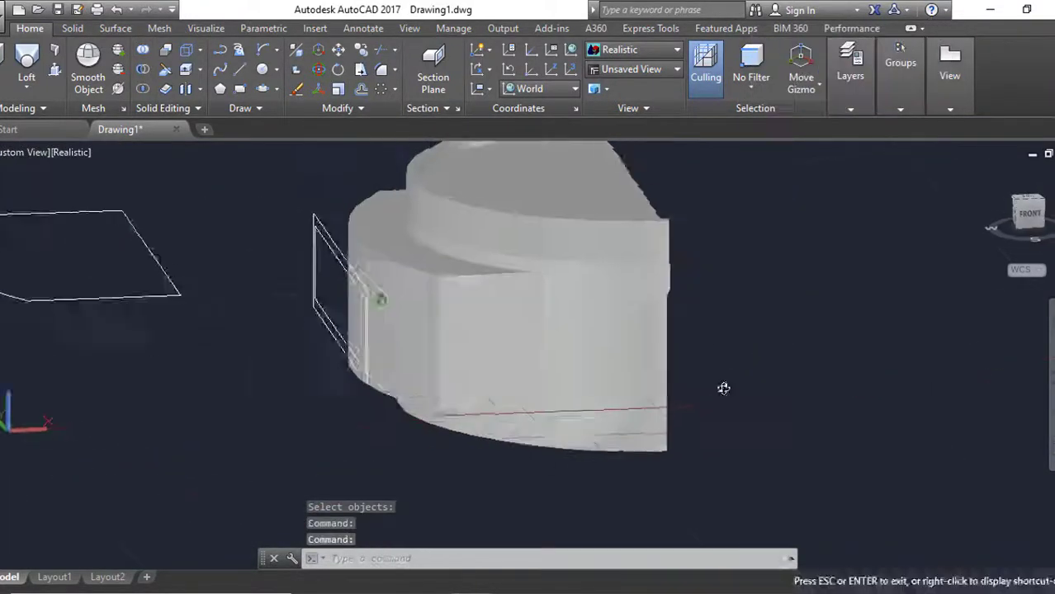
Subtract from the merged front solid, picking it as the solid to cut from
click(143, 69)
click(368, 303)
mouse_move(368, 304)
shift+middle_down()
mouse_move(609, 377)
mouse_move(538, 385)
mouse_move(660, 450)
mouse_move(377, 389)
mouse_move(377, 342)
shift+middle_up()
key(Return)
Explode the flat front profile with X
text(x)
key(Return)
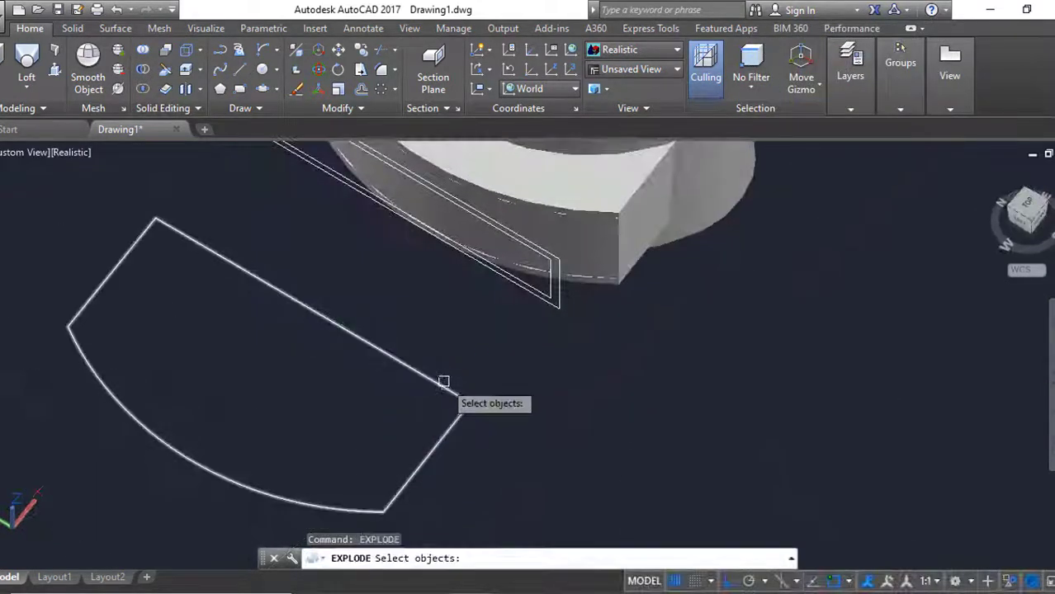
click(443, 381)
shift+middle_drag(444, 381, 572, 353)
key(Return)
Extrude the exploded profile beside the solid
text(ext)
key(Return)
mouse_move(660, 334)
shift+middle_down()
mouse_move(699, 326)
mouse_move(542, 386)
shift+middle_up()
click(543, 387)
Subtract the profile from the solid, then undo those two operations
key(Return)
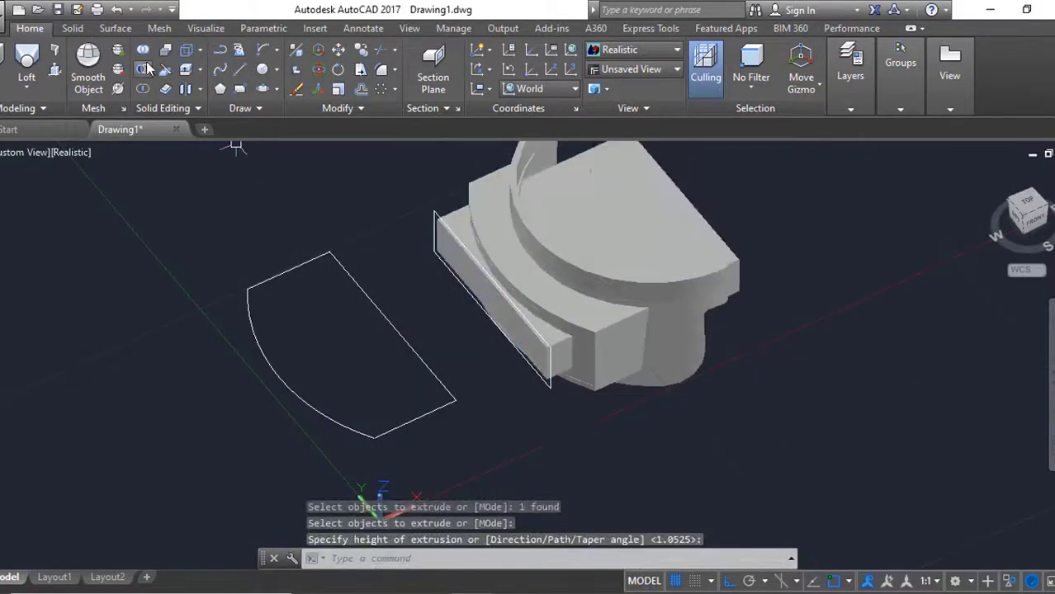
click(147, 68)
click(613, 307)
key(Return)
click(568, 295)
mouse_move(569, 295)
shift+middle_down()
mouse_move(589, 278)
mouse_move(769, 271)
shift+middle_up()
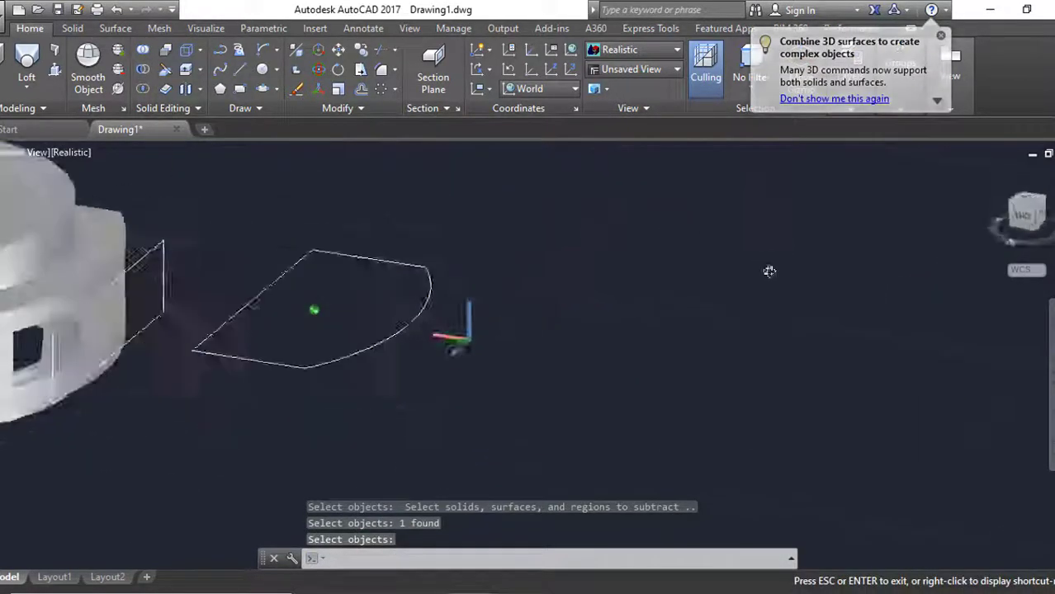
key(ctrl+z)
key(ctrl+z)
key(ctrl+z)
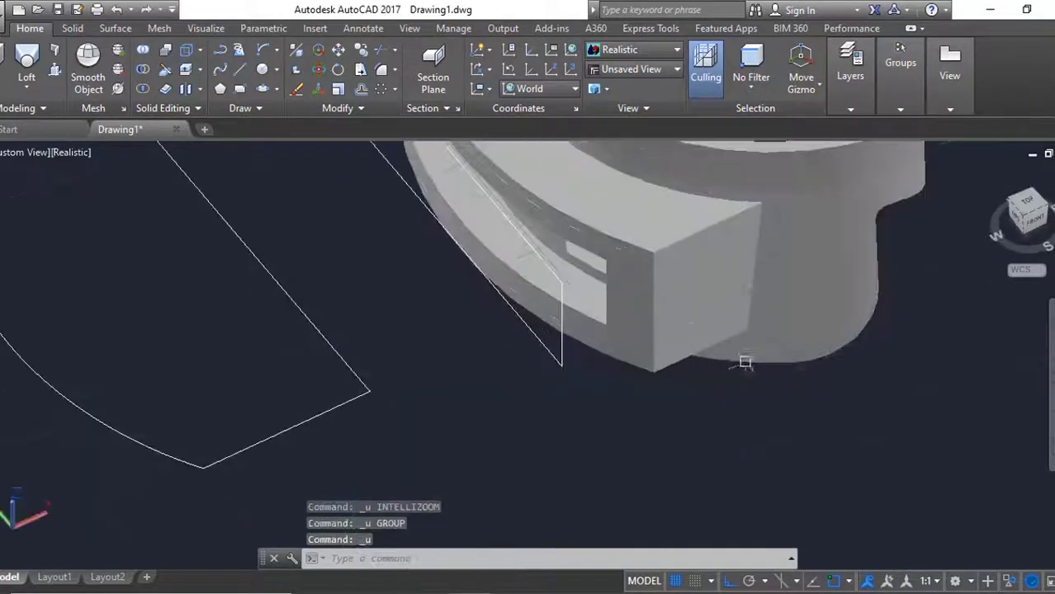
key(ctrl+z)
key(ctrl+z)
Union the three front pieces into one solid
click(142, 49)
click(566, 325)
click(628, 273)
click(676, 330)
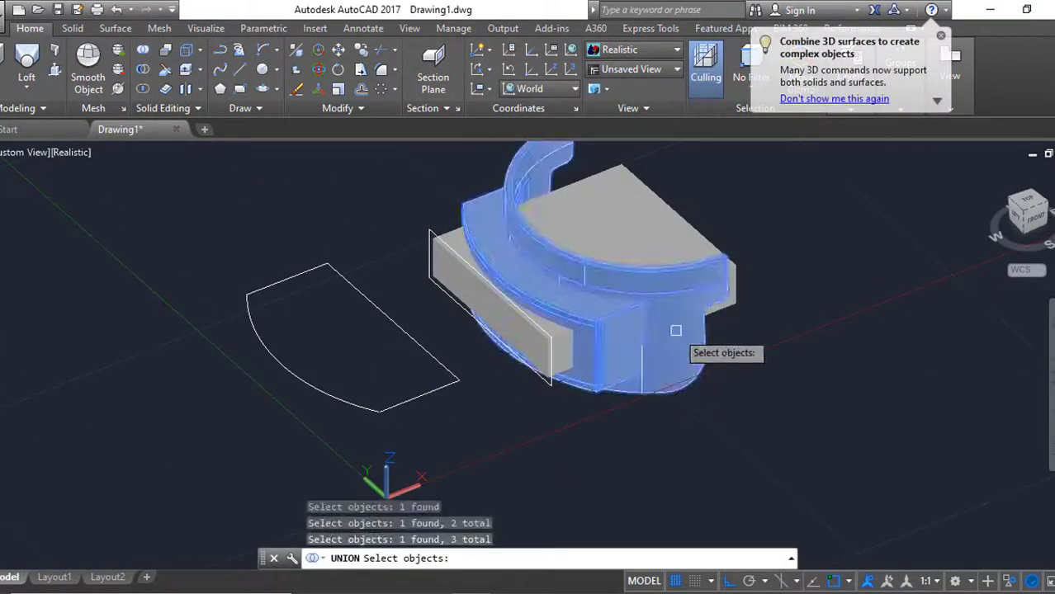
key(Return)
Subtract from the merged front solid, picking it as the solid to cut from
click(147, 68)
click(603, 310)
key(Return)
mouse_move(603, 310)
shift+middle_down()
mouse_move(500, 234)
mouse_move(762, 263)
mouse_move(800, 381)
mouse_move(713, 364)
shift+middle_up()
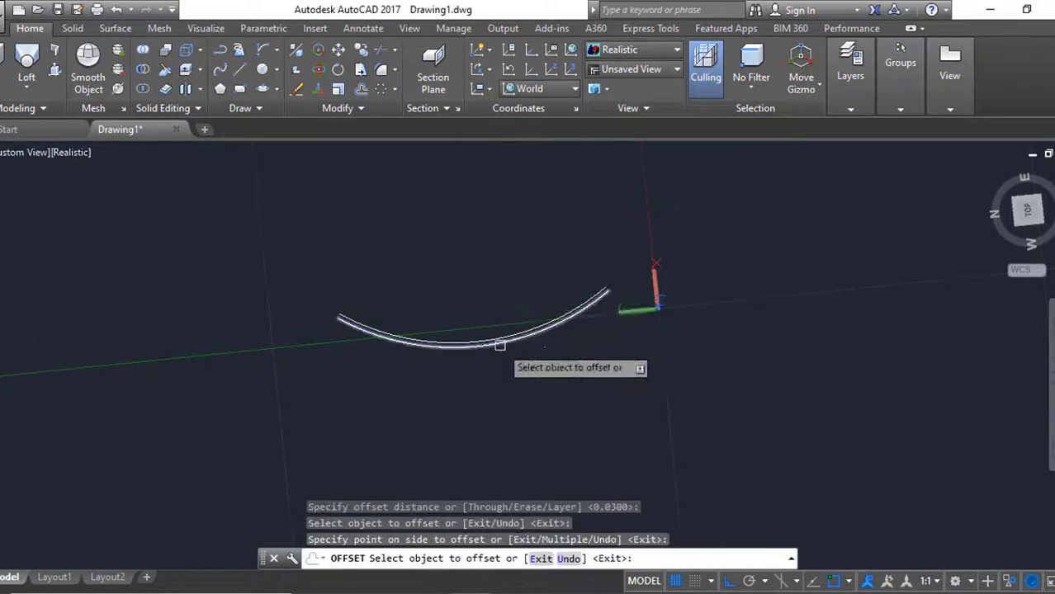
Cancel the unfinished drawing, erase the leftover object, and zoom to fit the model
click(167, 289)
key(Escape)
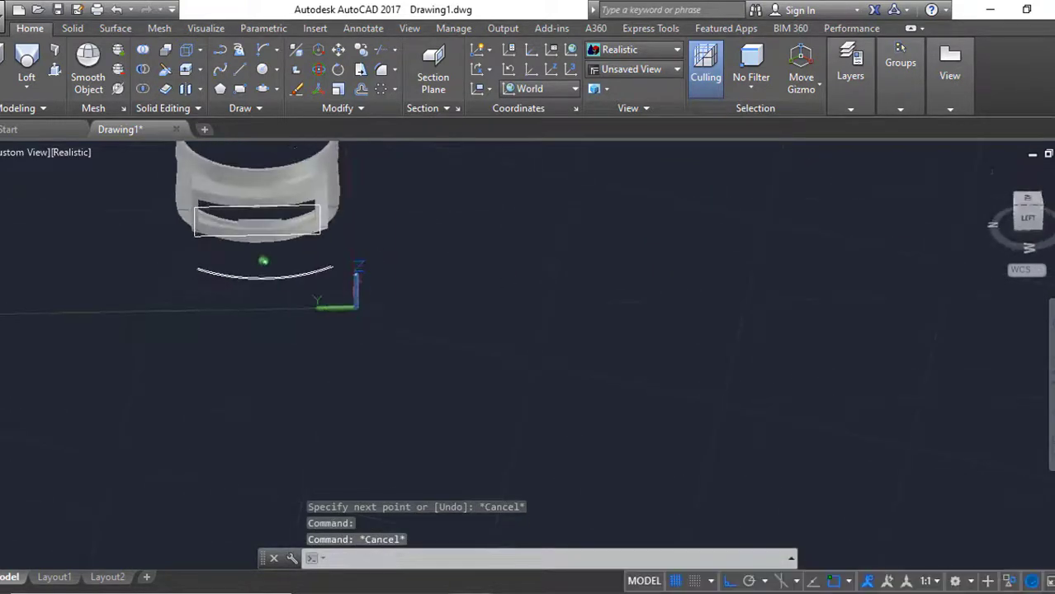
text(e)
key(Return)
middle_click(554, 357)
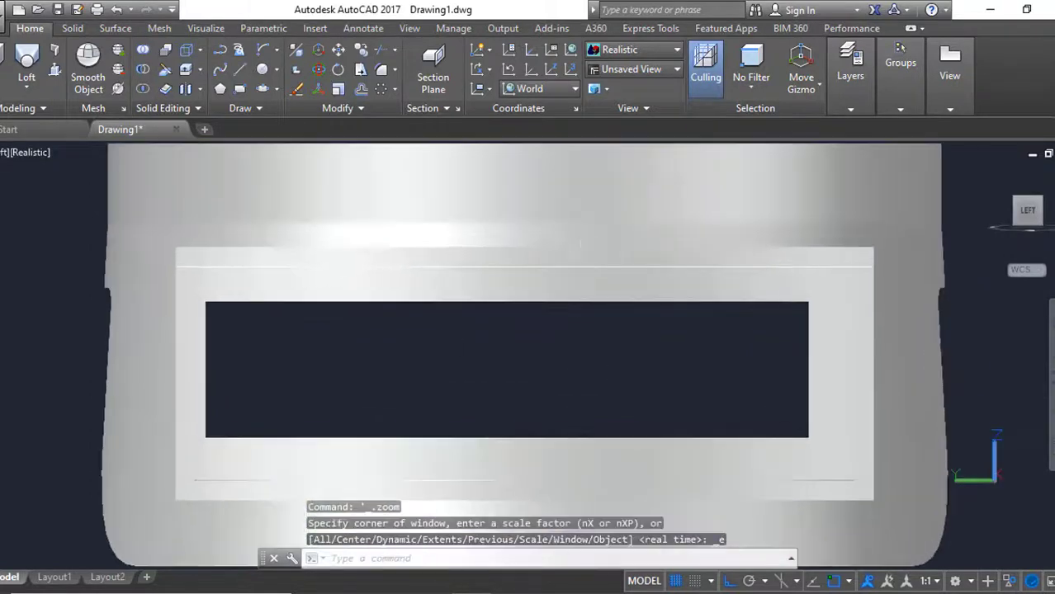
mouse_move(672, 290)
shift+middle_down()
mouse_move(676, 424)
mouse_move(676, 308)
shift+middle_up()
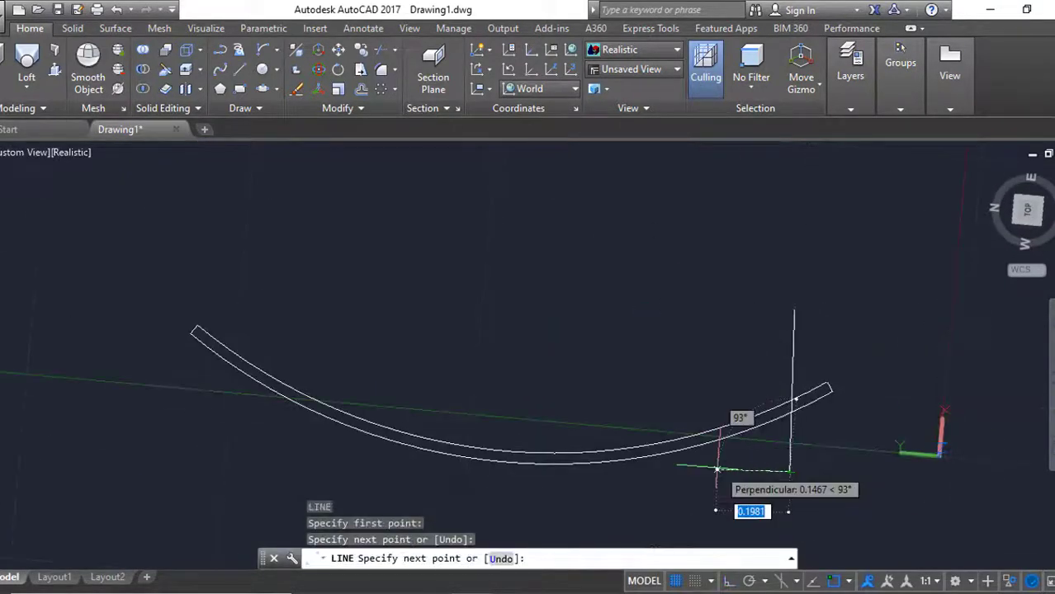
Finish the end lines, mirror them, and trim the excess line ends
key(Return)
text(mi)
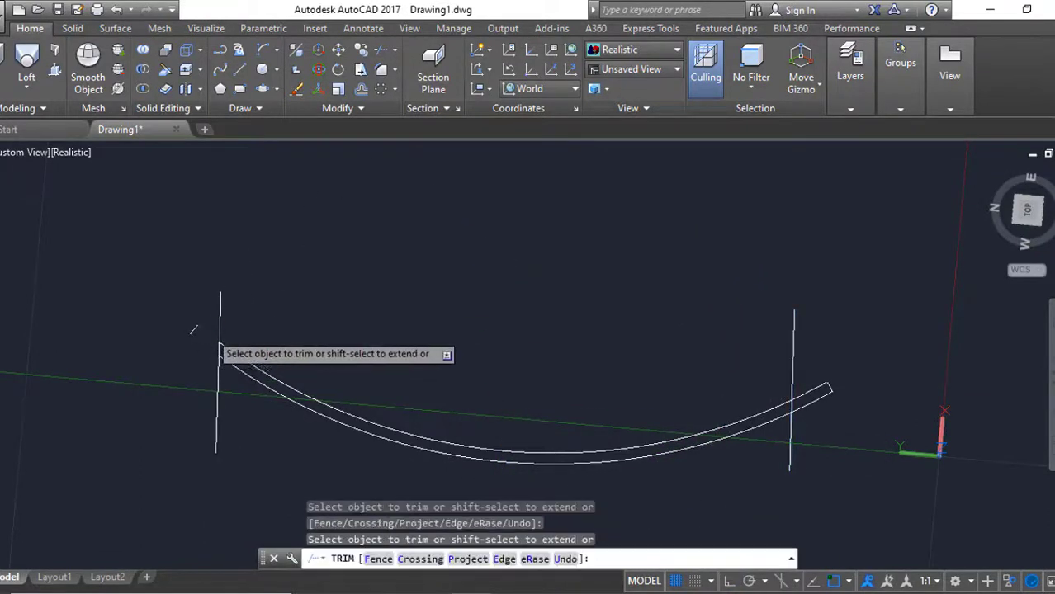
click(795, 380)
click(219, 318)
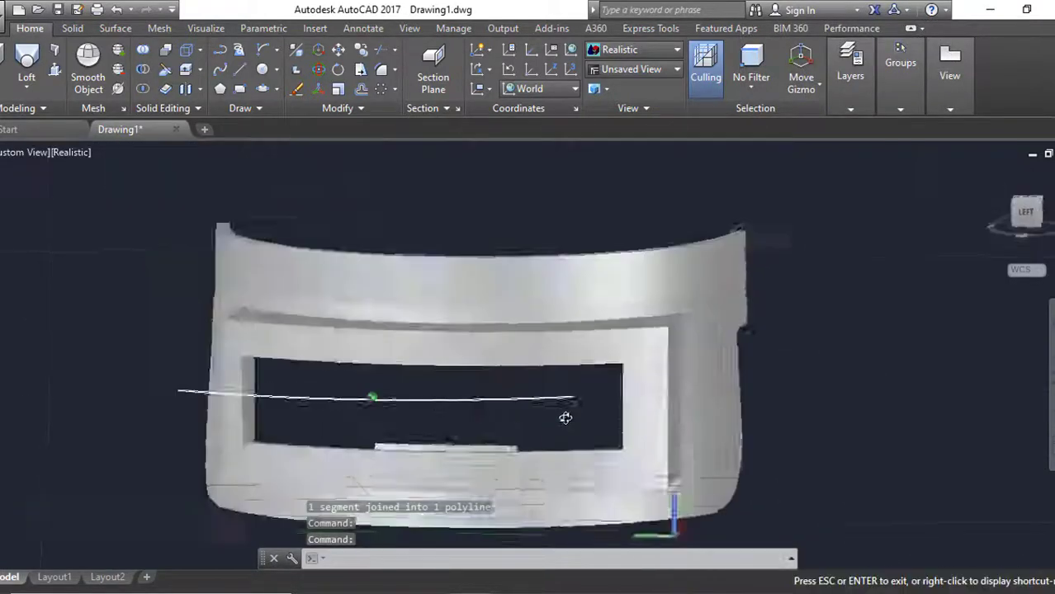
scroll(682, 303, up, 3)
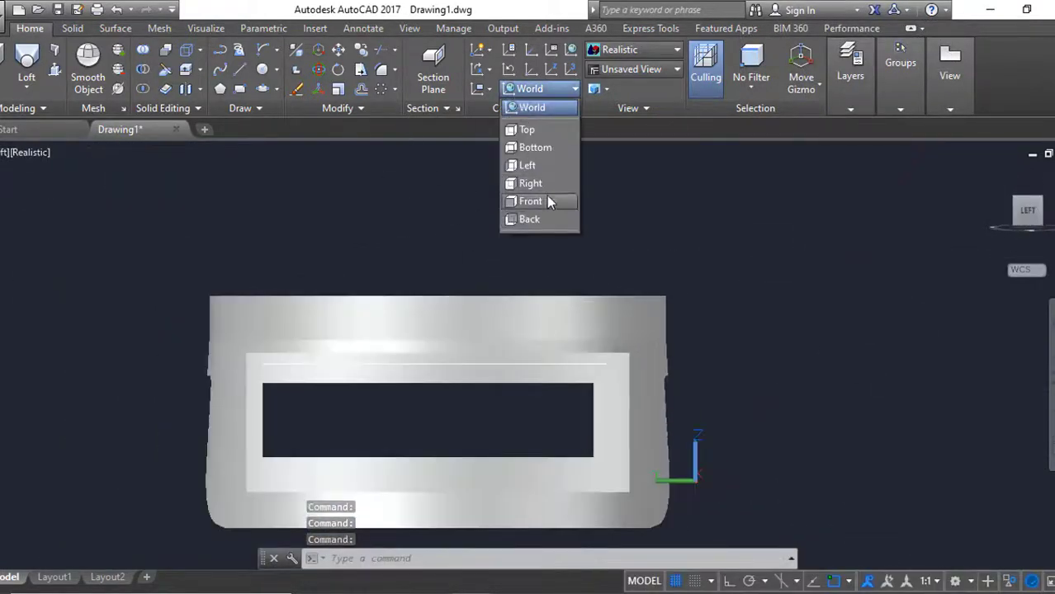
With the UCS on the Left side, extrude the band profile, then undo it
click(528, 165)
click(574, 366)
key(Return)
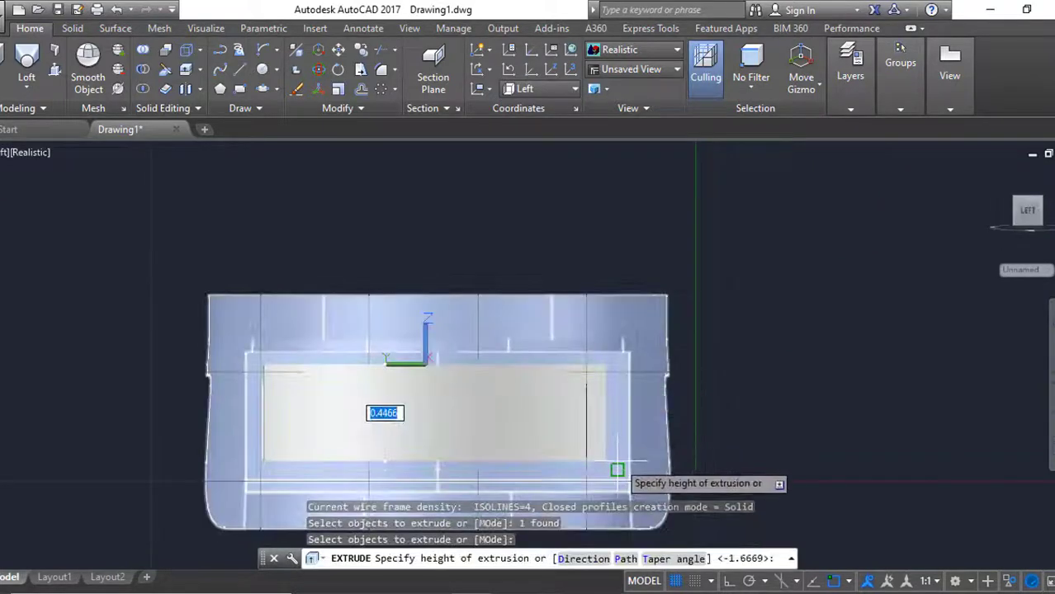
click(744, 412)
key(Return)
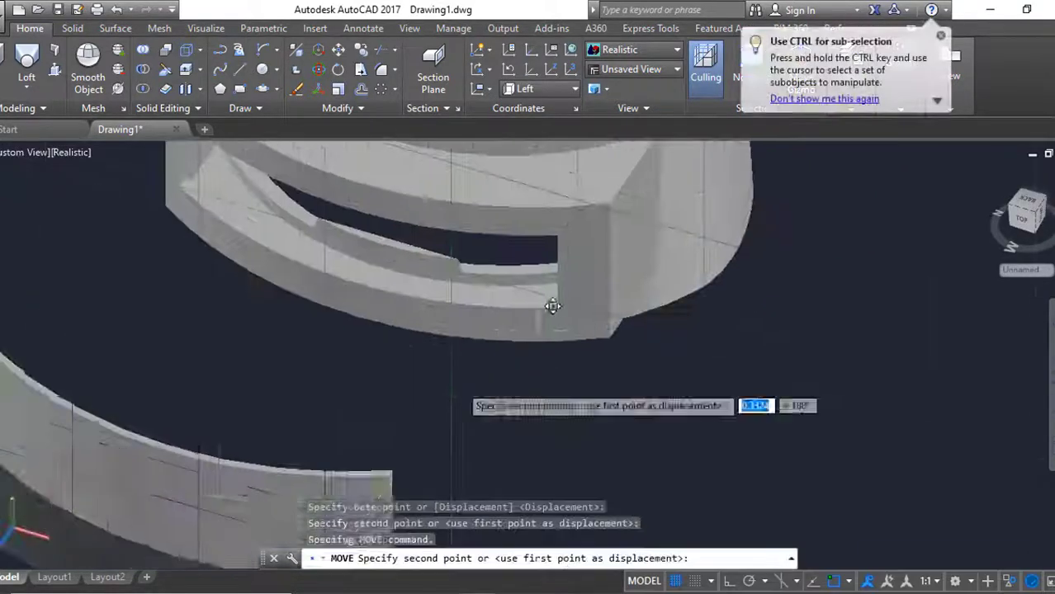
key(ctrl+z)
Move the separate curved piece onto the helmet with Ortho on
scroll(523, 378, down, 3)
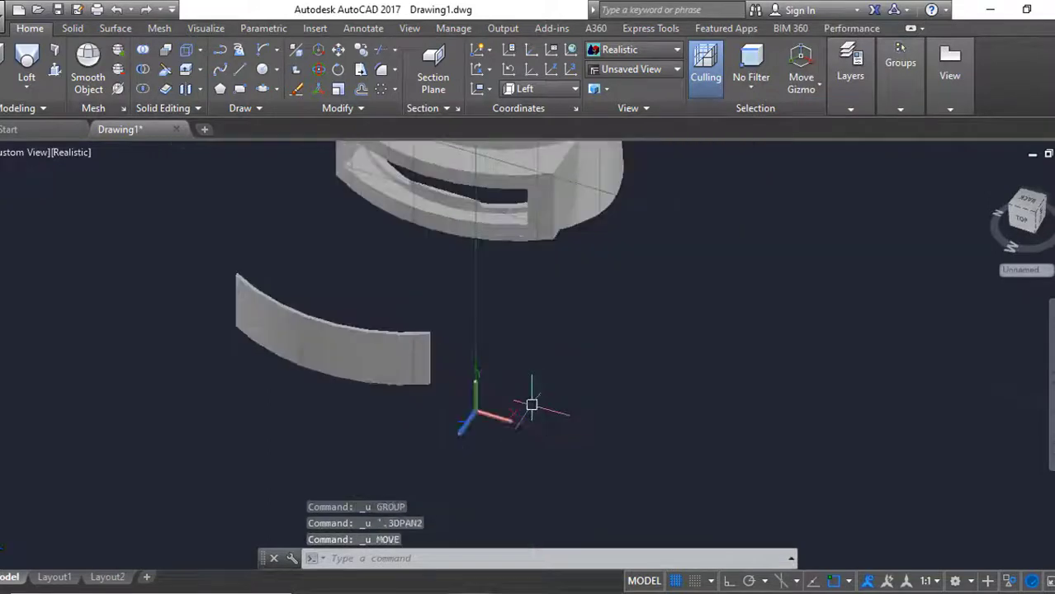
click(330, 330)
click(613, 448)
key(F8)
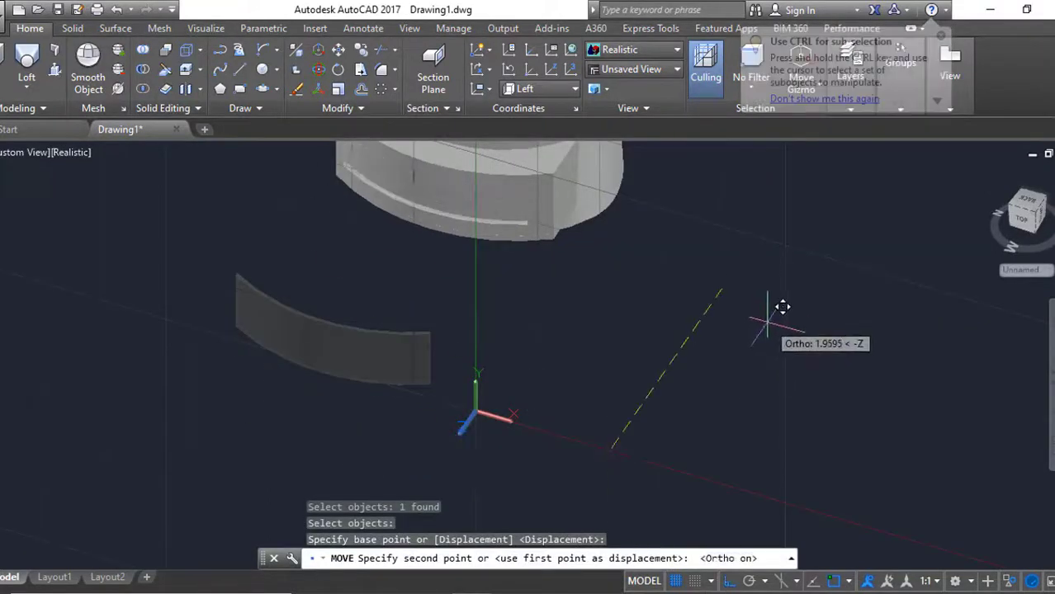
click(776, 309)
mouse_move(548, 160)
shift+middle_down()
mouse_move(764, 174)
mouse_move(452, 327)
mouse_move(797, 175)
shift+middle_up()
Set the UCS to Top and switch the visual style to 2D Wireframe
click(543, 132)
click(72, 152)
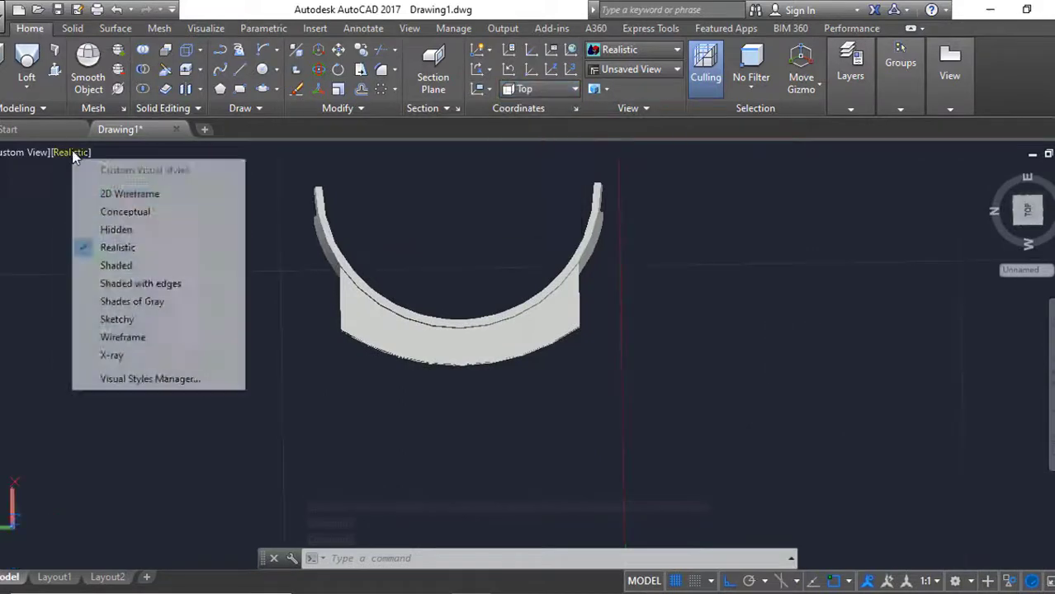
click(107, 193)
Rotate the lower arc about a base point with Ortho off
key(Return)
scroll(460, 292, up, 3)
click(706, 419)
scroll(707, 419, down, 3)
key(Return)
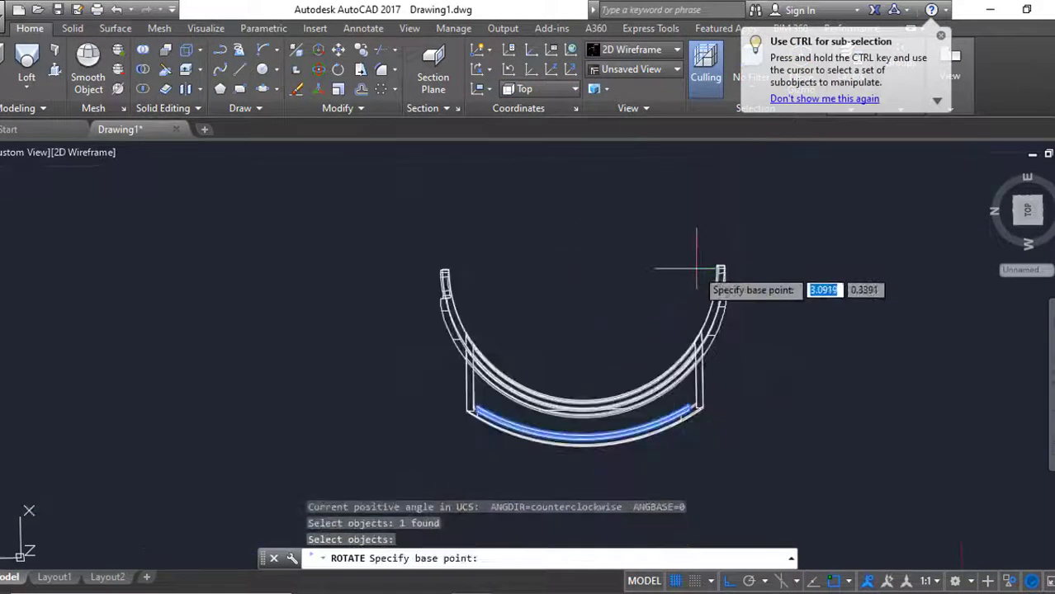
key(F8)
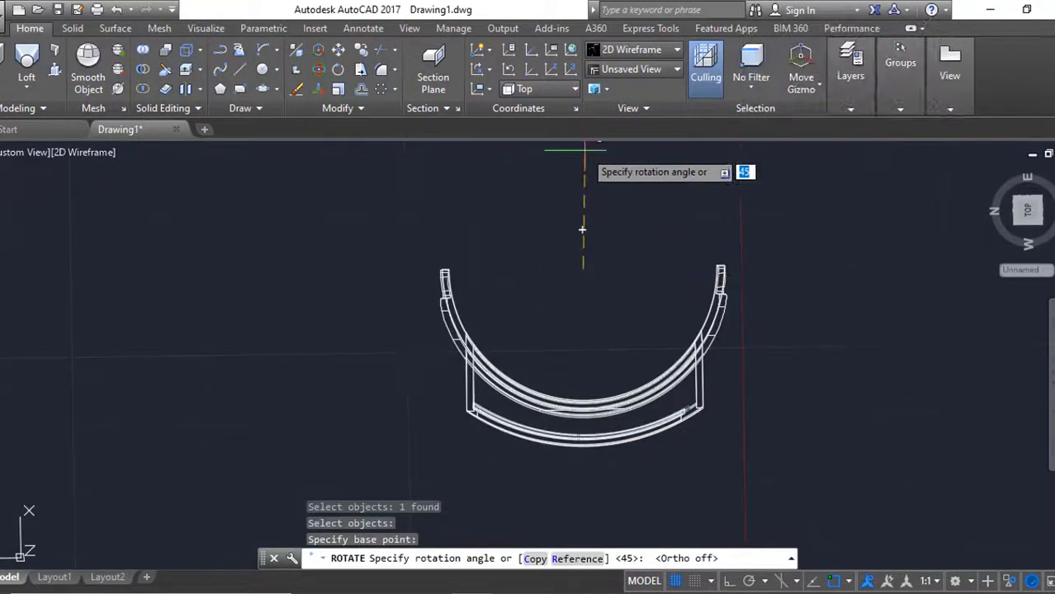
click(628, 426)
shift+middle_drag(627, 426, 782, 345)
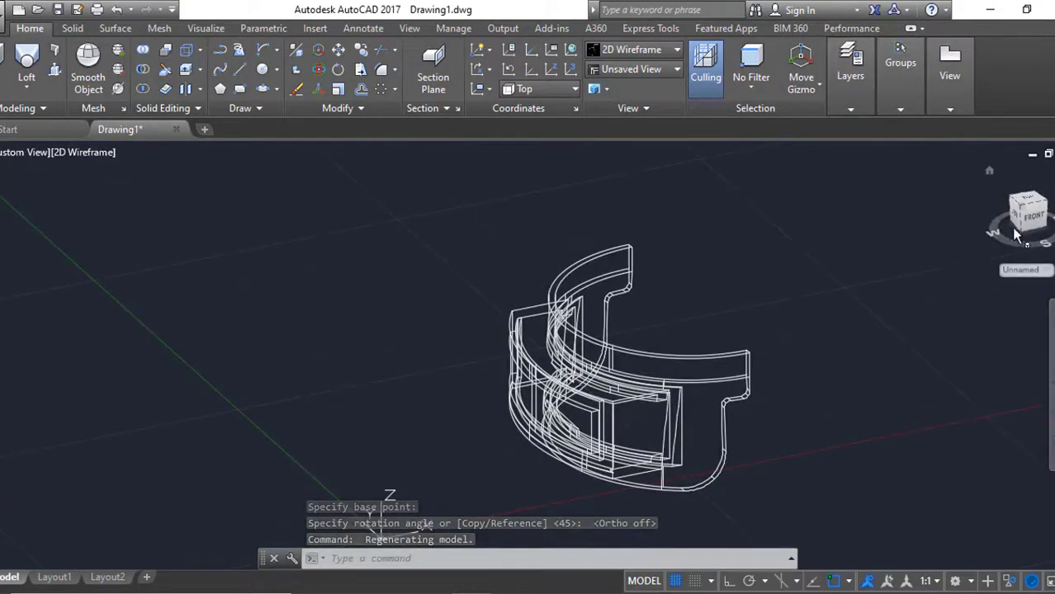
key(ctrl+z)
shift+middle_drag(578, 248, 725, 325)
Begin a circle for the band-end pin with C
scroll(601, 375, up, 4)
text(c)
key(Return)
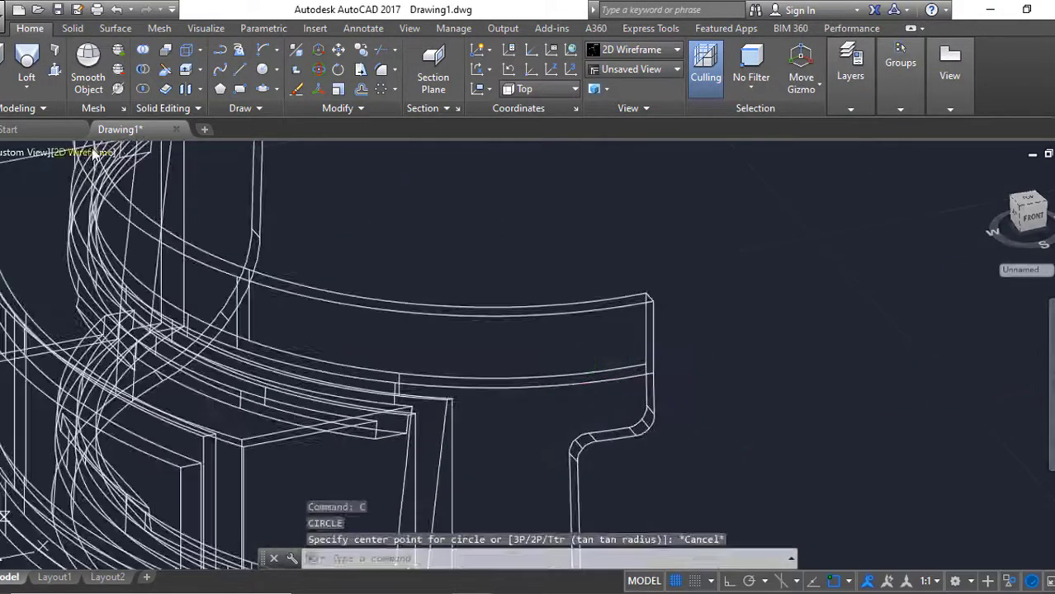
Switch to Realistic style and set both the view and UCS to Front
click(95, 153)
click(124, 210)
key(Return)
click(1030, 219)
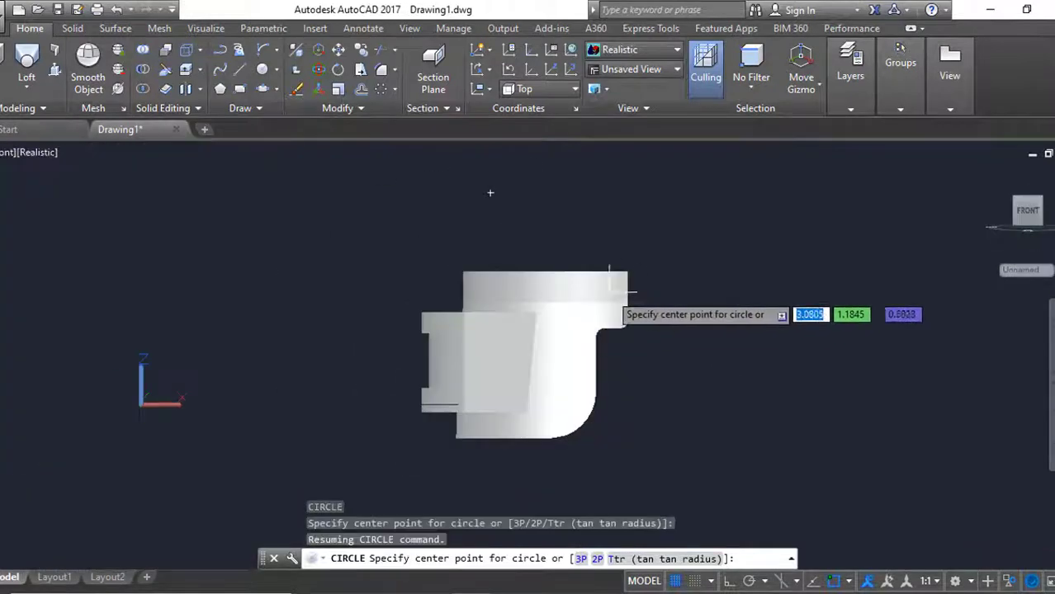
click(550, 210)
key(Escape)
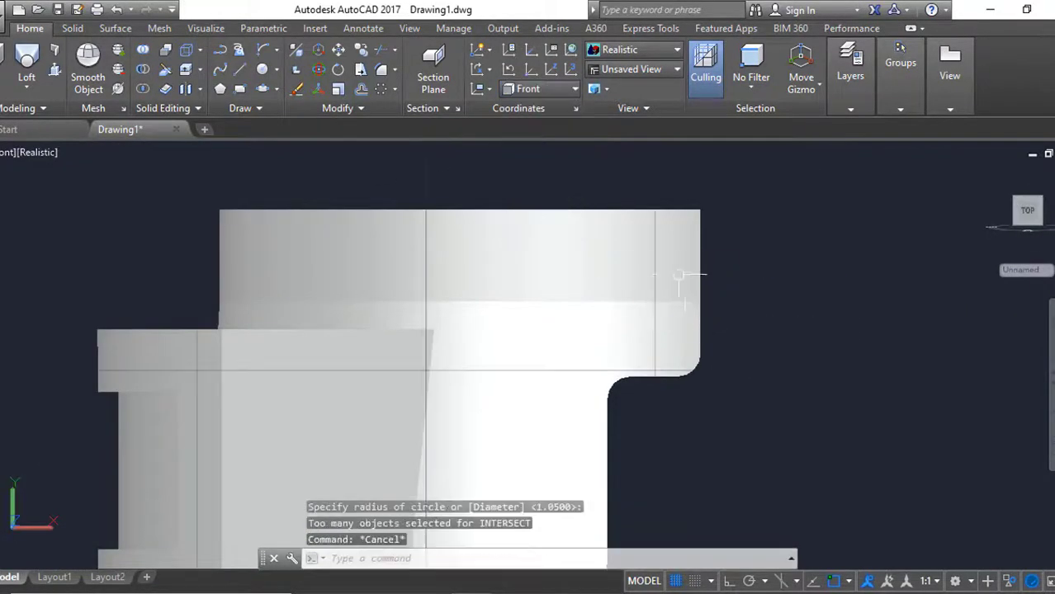
click(623, 184)
Draw a small circle for the pin
text(c)
key(Return)
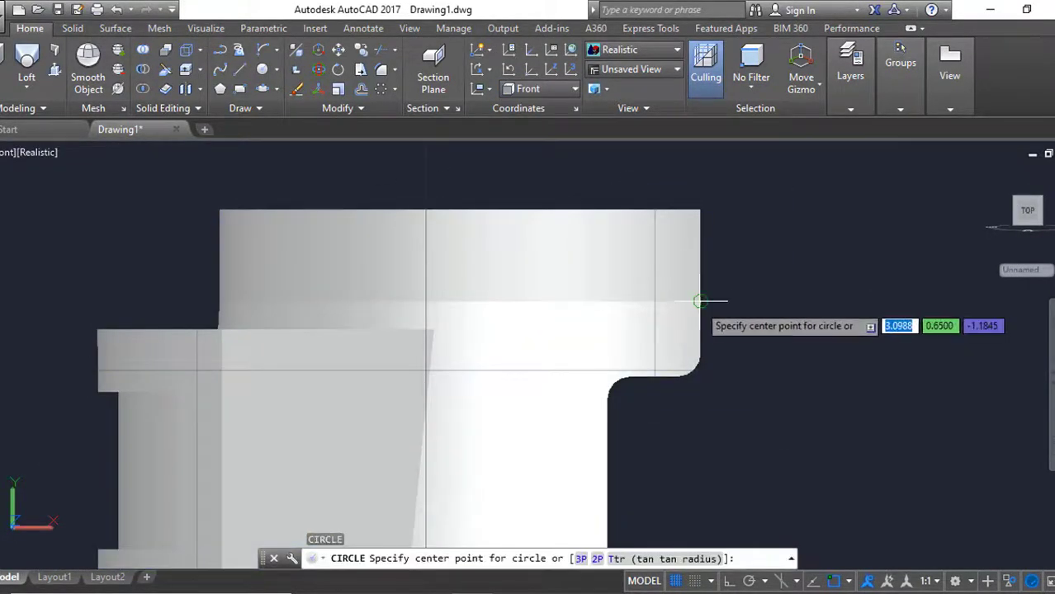
shift+middle_drag(727, 313, 777, 365)
key(Escape)
Move the circle onto the end of the side band
text(m)
key(Return)
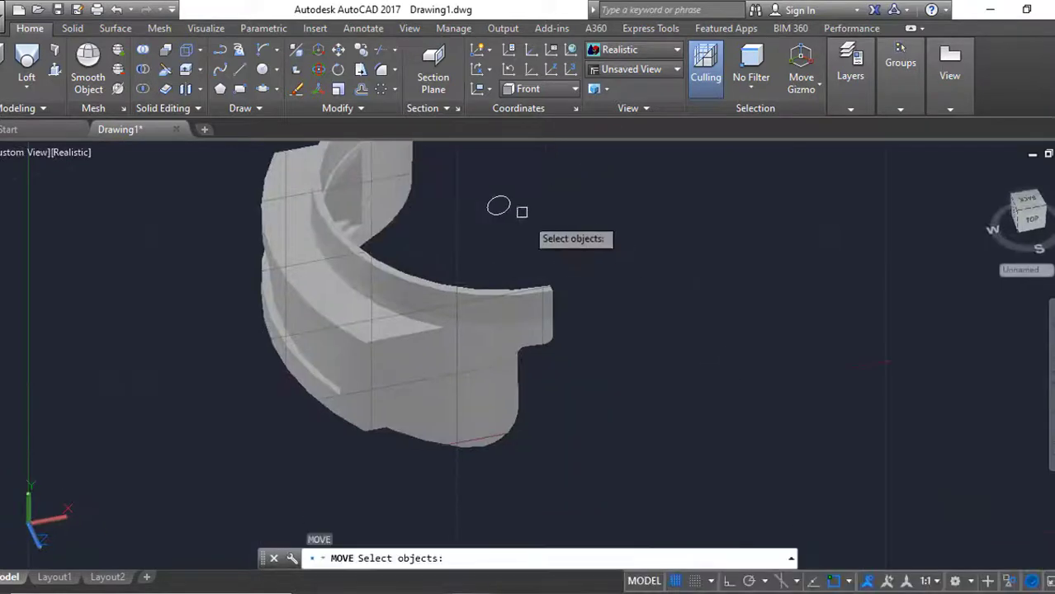
click(497, 205)
click(665, 216)
click(735, 314)
key(Return)
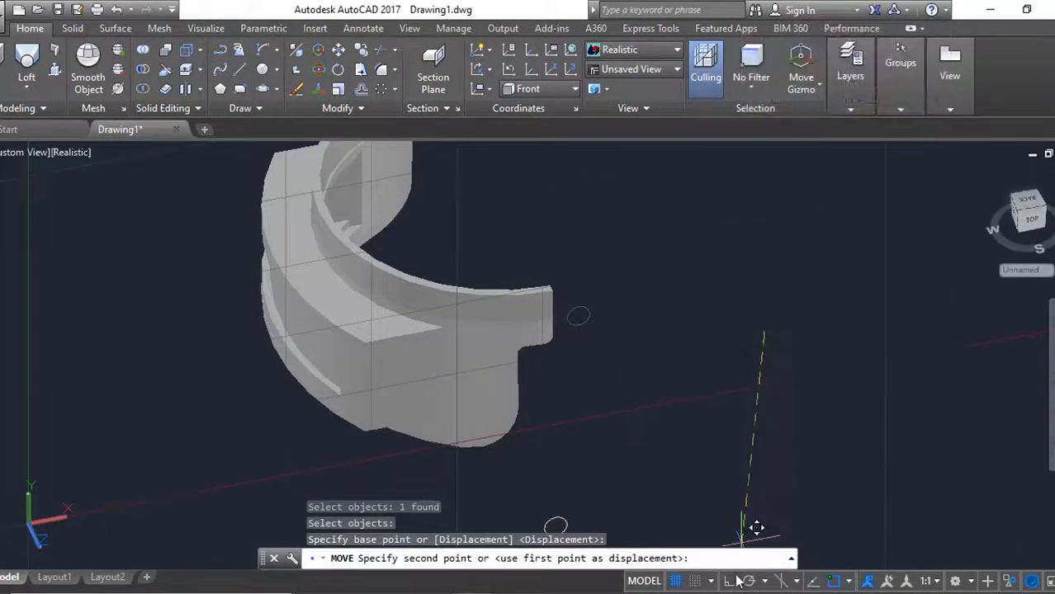
key(Escape)
key(Return)
click(576, 256)
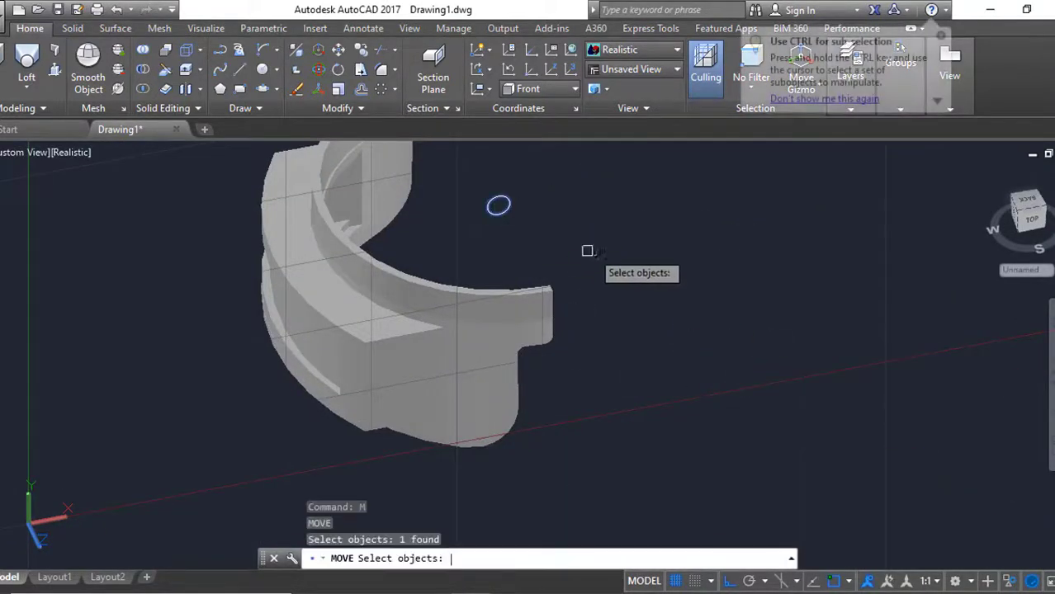
key(Return)
click(558, 330)
click(733, 293)
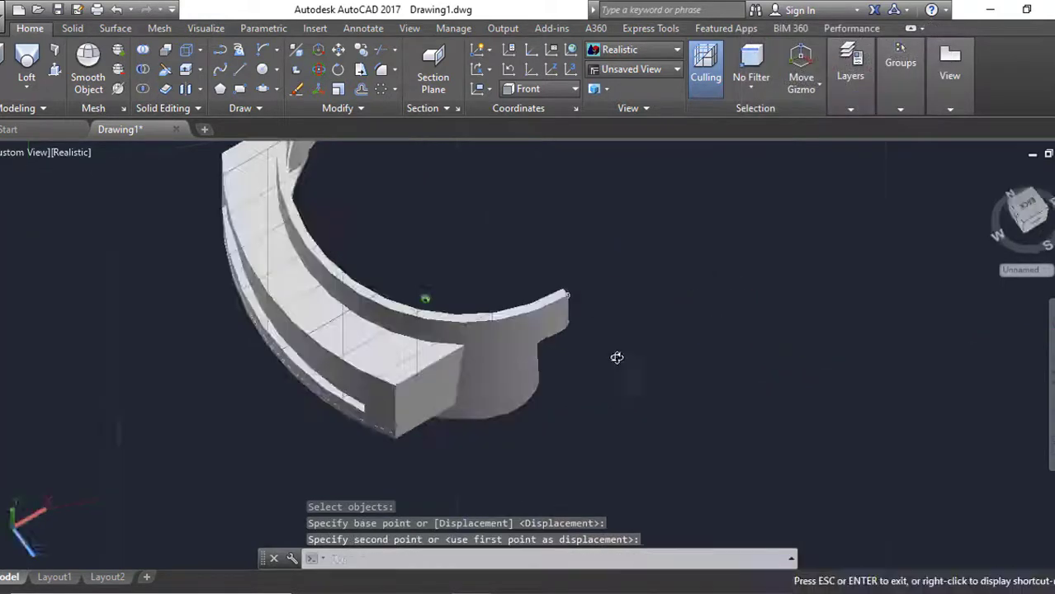
In Top view, rotate the circle about a pivot to align with the band end
click(1027, 210)
text(ro)
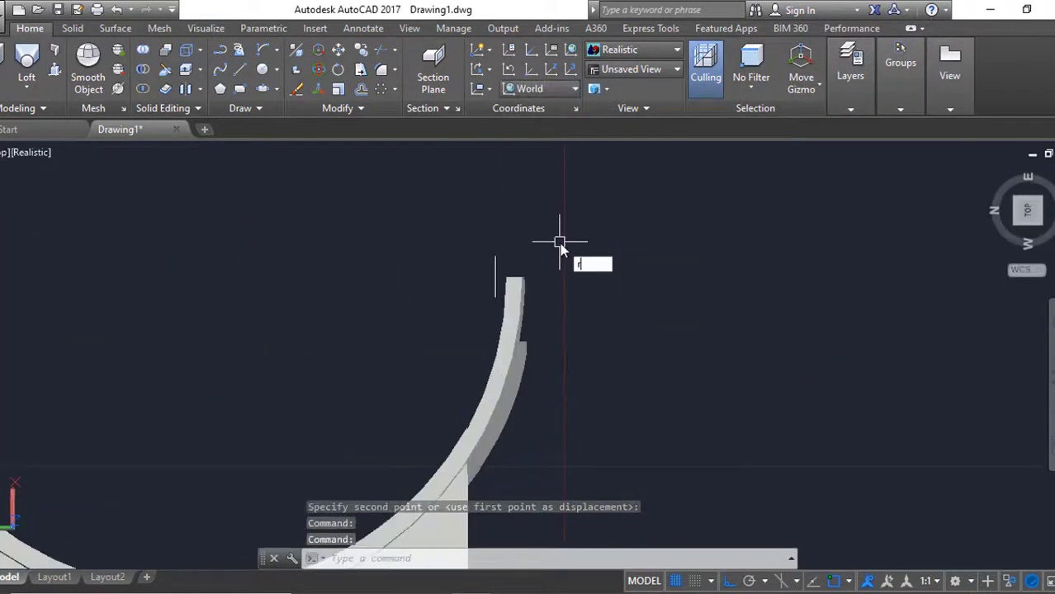
key(Return)
click(463, 328)
key(Return)
click(620, 285)
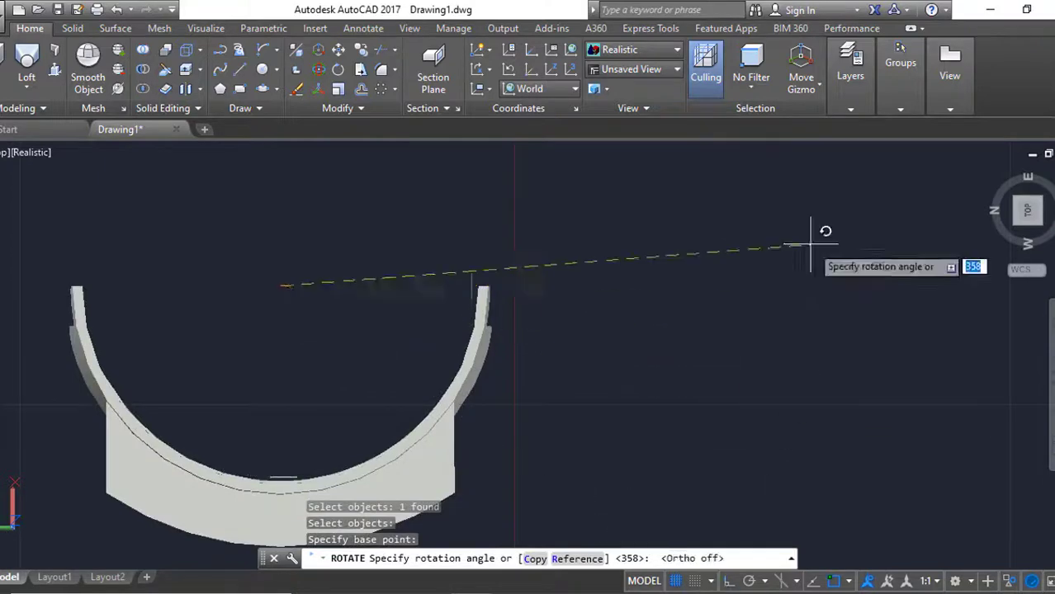
click(306, 172)
Mirror the circle to the opposite band end, keeping the original
text(mi)
key(Return)
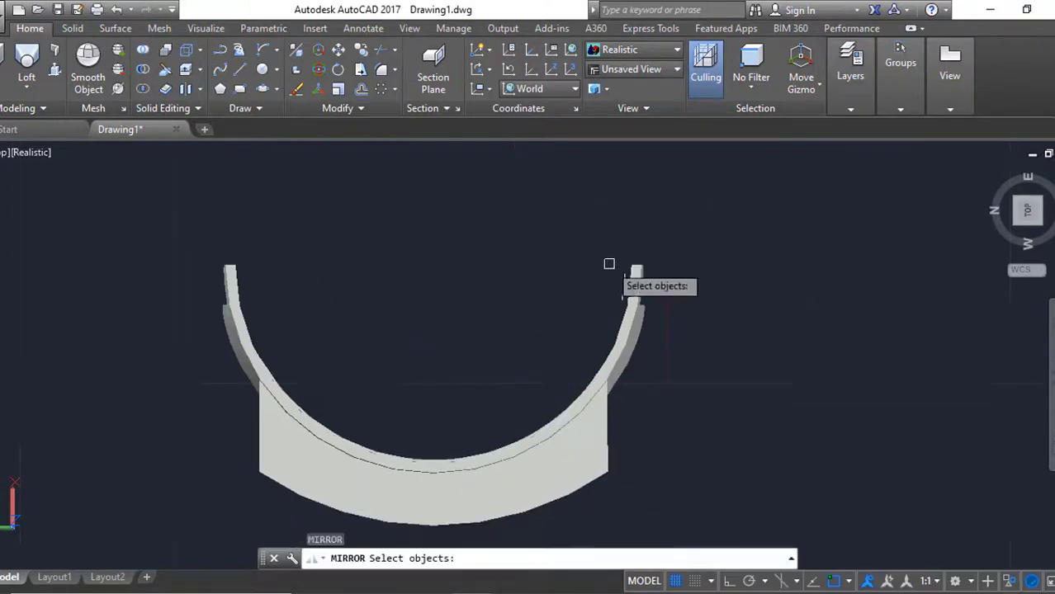
click(434, 262)
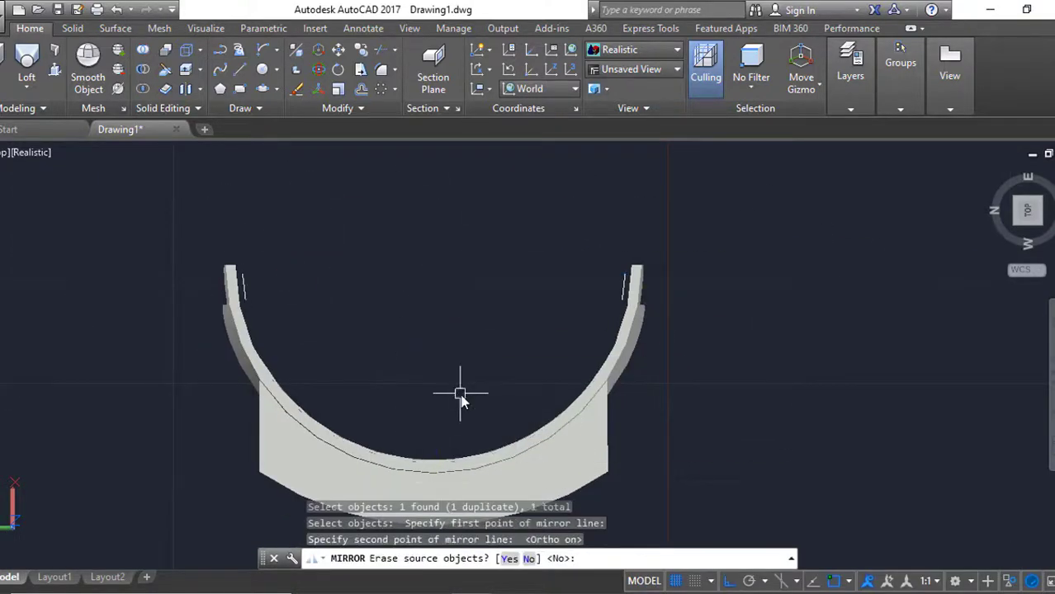
key(Return)
shift+middle_drag(461, 396, 429, 306)
Extrude both circles at the default height into pins
text(ext)
key(Return)
click(667, 291)
mouse_move(508, 306)
shift+middle_down()
mouse_move(694, 295)
mouse_move(749, 278)
shift+middle_up()
key(Return)
key(Return)
key(Return)
click(343, 285)
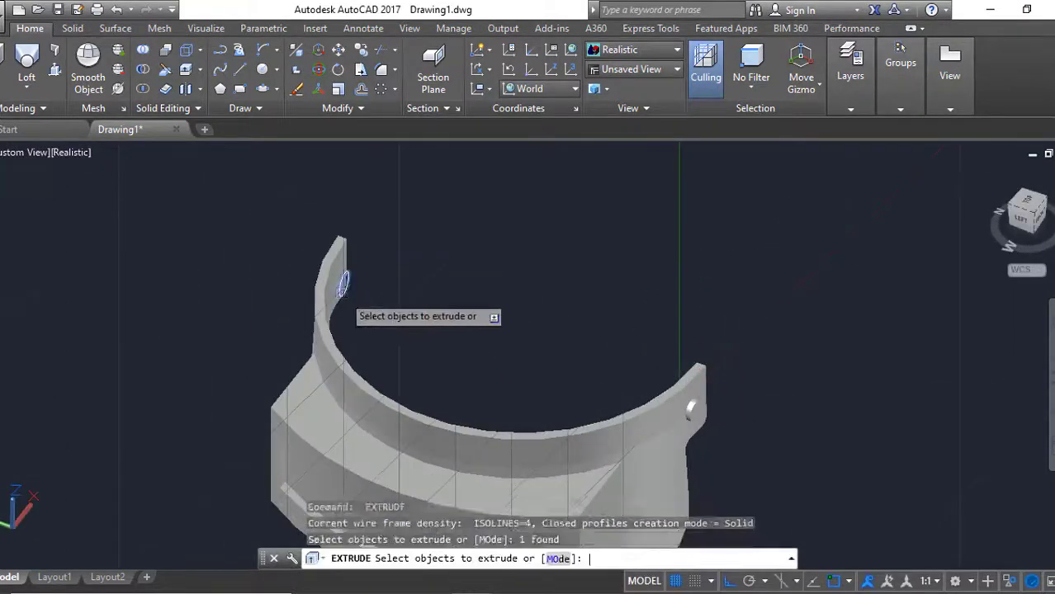
key(Return)
mouse_move(343, 285)
shift+middle_down()
mouse_move(401, 331)
mouse_move(371, 145)
mouse_move(742, 314)
mouse_move(749, 344)
mouse_move(673, 264)
mouse_move(565, 270)
shift+middle_up()
key(Return)
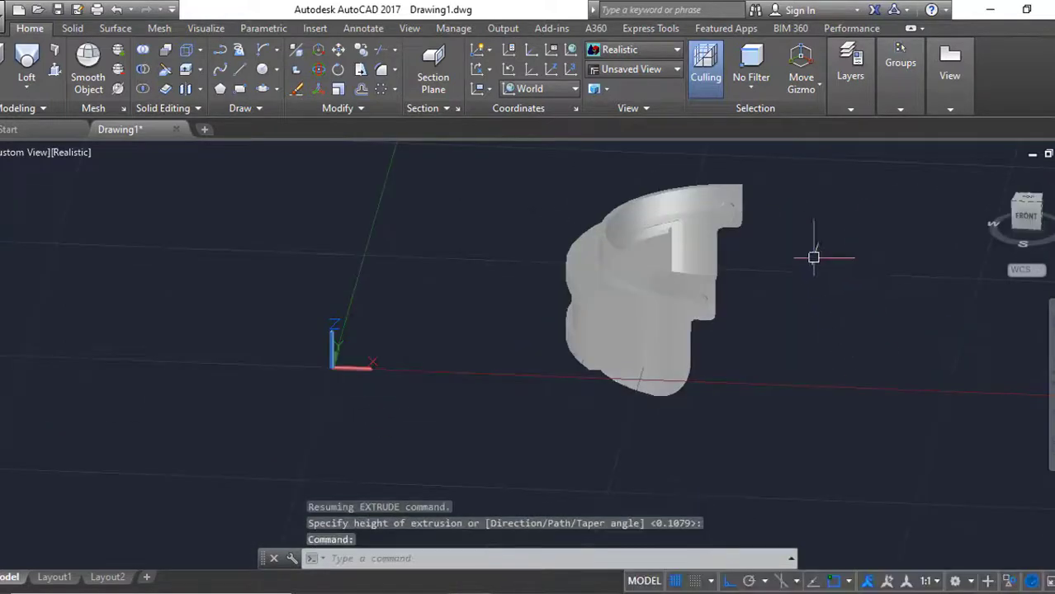
End object isolation so the whole helmet shows again
right_click(810, 209)
click(795, 314)
shift+middle_drag(685, 314, 604, 379)
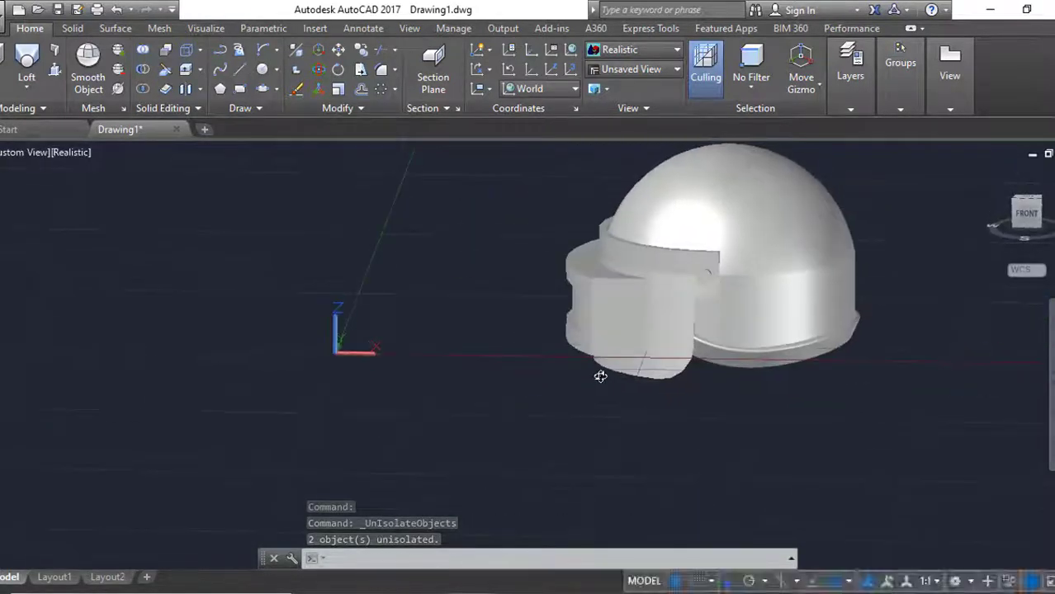
Switch to the front view of the helmet and set the UCS to Front
click(1027, 211)
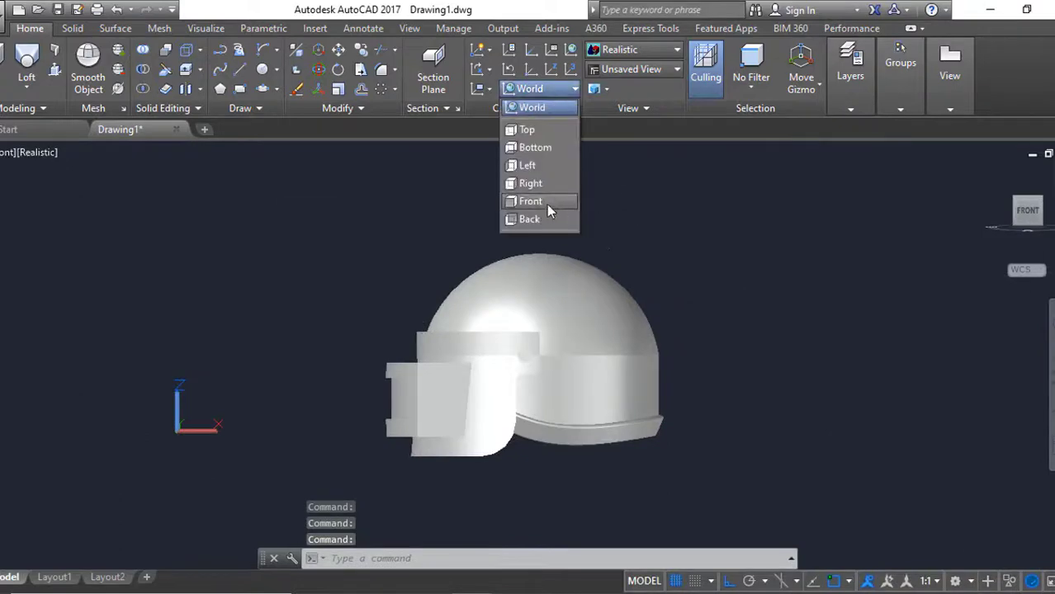
click(531, 202)
text(ro)
click(388, 425)
Rotate the three front visor pieces about their pivot to a slight upward tilt
click(588, 381)
mouse_move(588, 381)
shift+middle_down()
mouse_move(530, 336)
mouse_move(702, 388)
mouse_move(578, 378)
shift+middle_up()
click(530, 336)
key(Return)
scroll(528, 347, up, 3)
scroll(529, 351, up, 2)
click(528, 356)
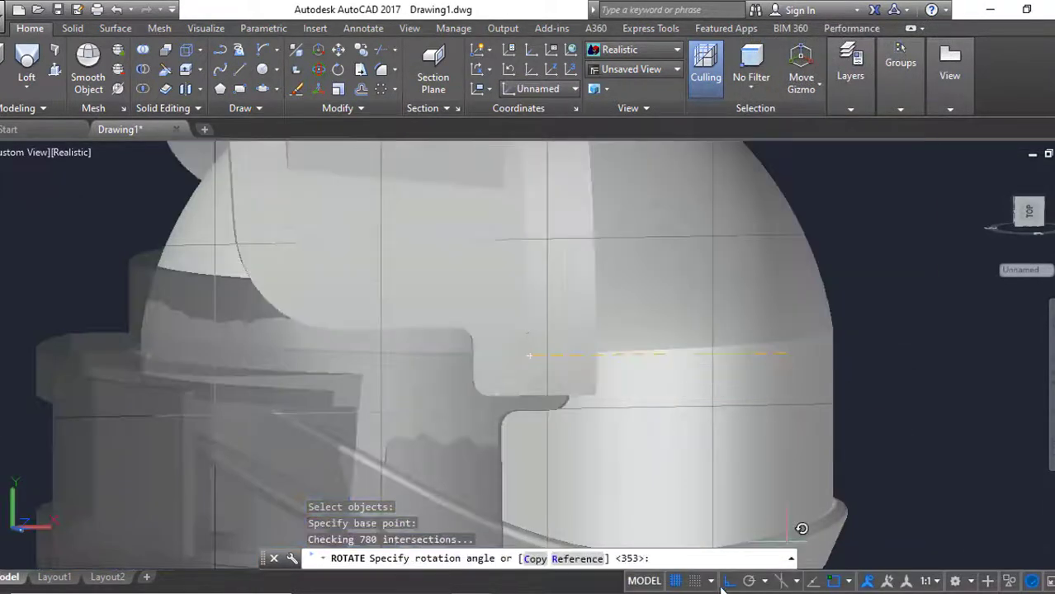
click(729, 582)
scroll(452, 211, down, 3)
scroll(487, 223, down, 3)
mouse_move(487, 223)
shift+middle_down()
mouse_move(553, 179)
mouse_move(477, 194)
shift+middle_up()
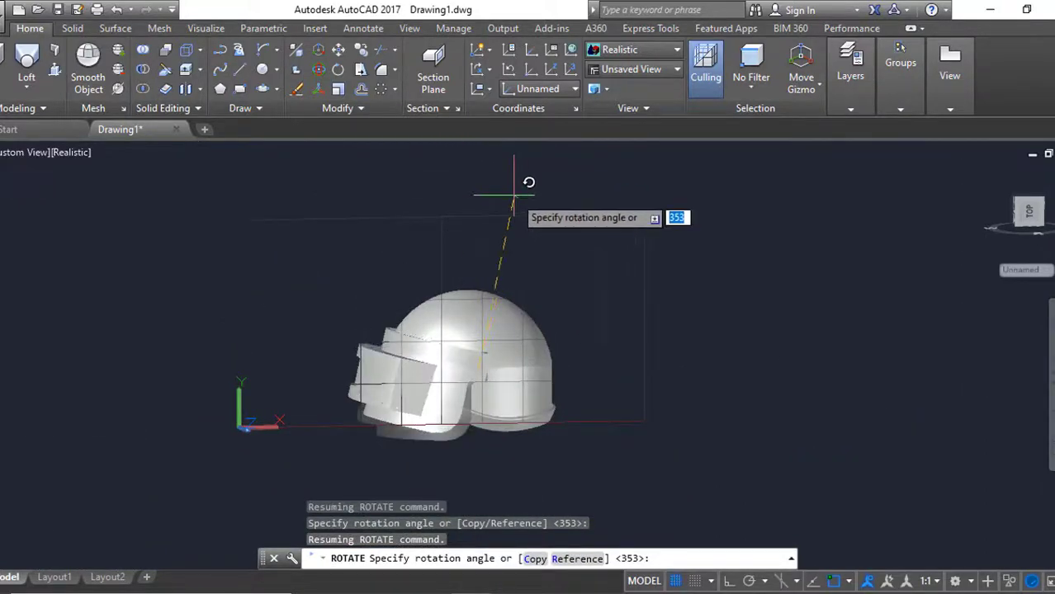
click(514, 196)
Move all six helmet parts straight up along Z with Ortho on
text(m)
key(Return)
drag(643, 354, 426, 473)
key(Return)
key(Escape)
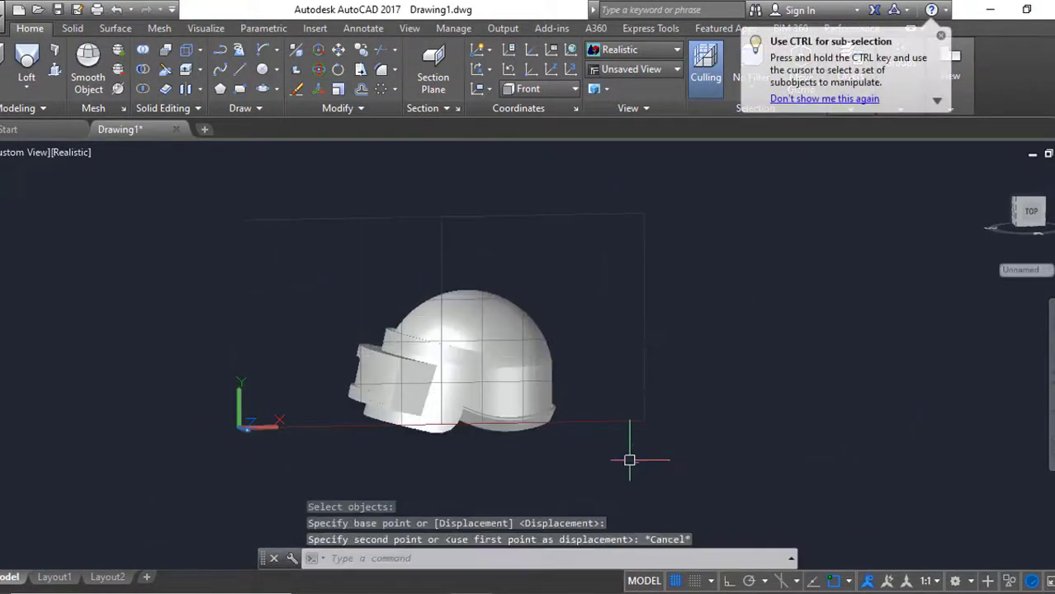
key(Return)
click(558, 252)
click(373, 464)
key(Return)
click(622, 456)
key(F8)
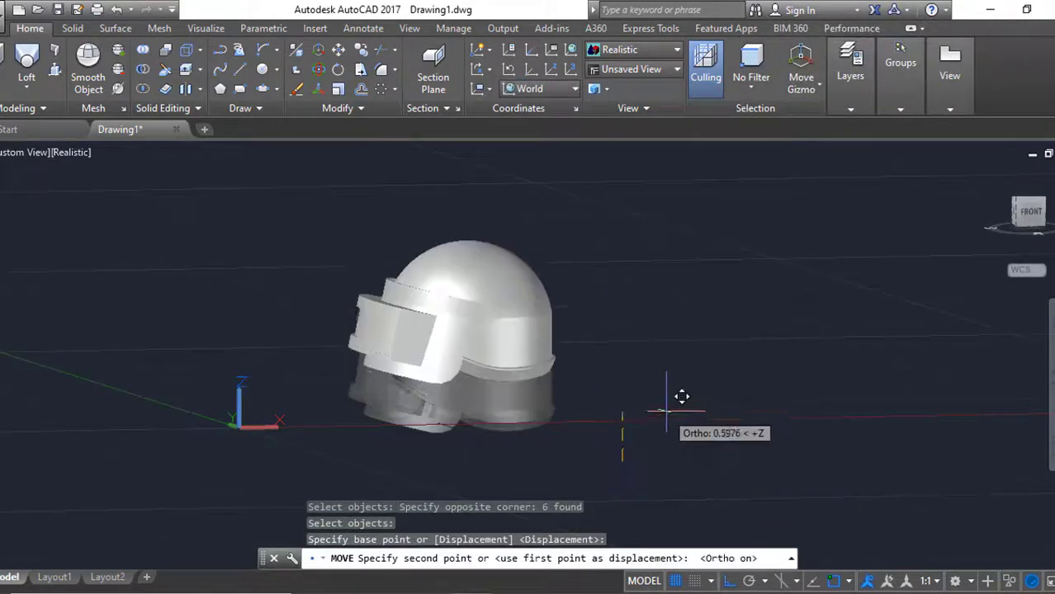